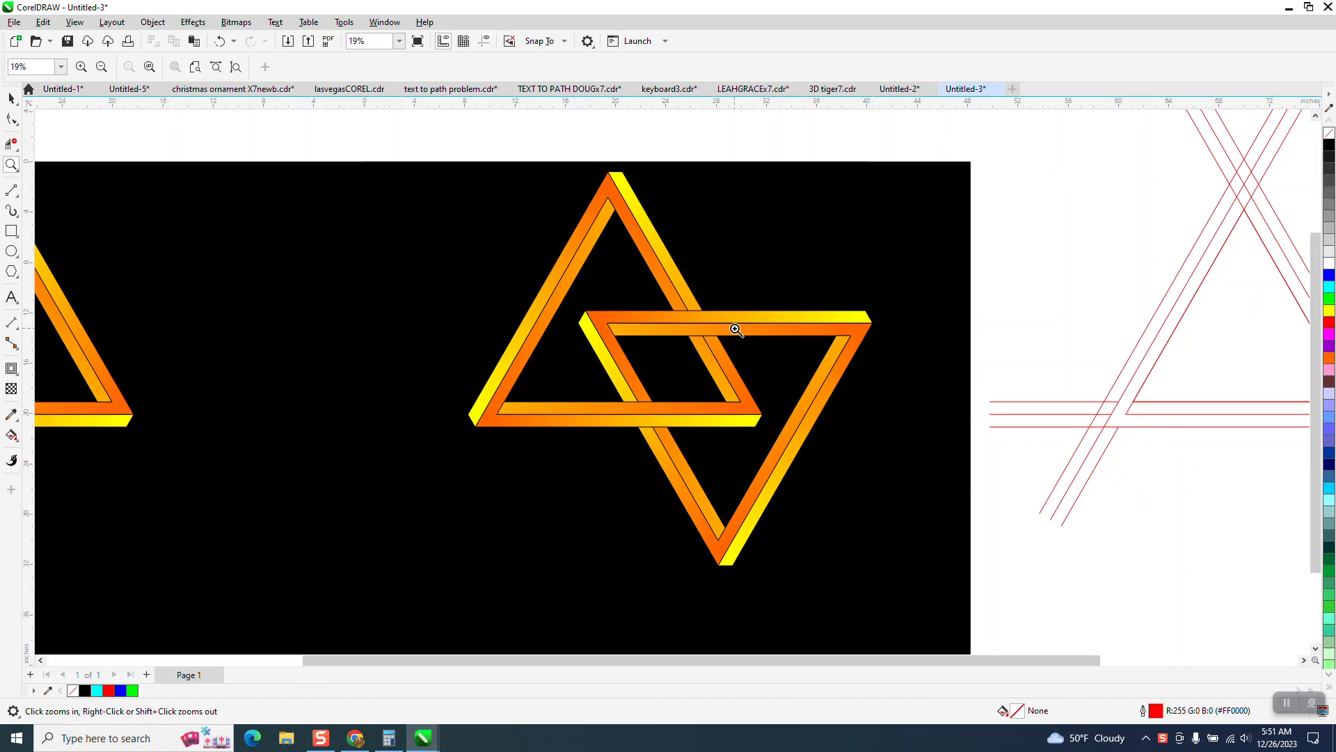
Move the black panel with the finished gradient triangles off the page, up and to the left, leaving the page empty
right_click(688, 437)
right_click(703, 383)
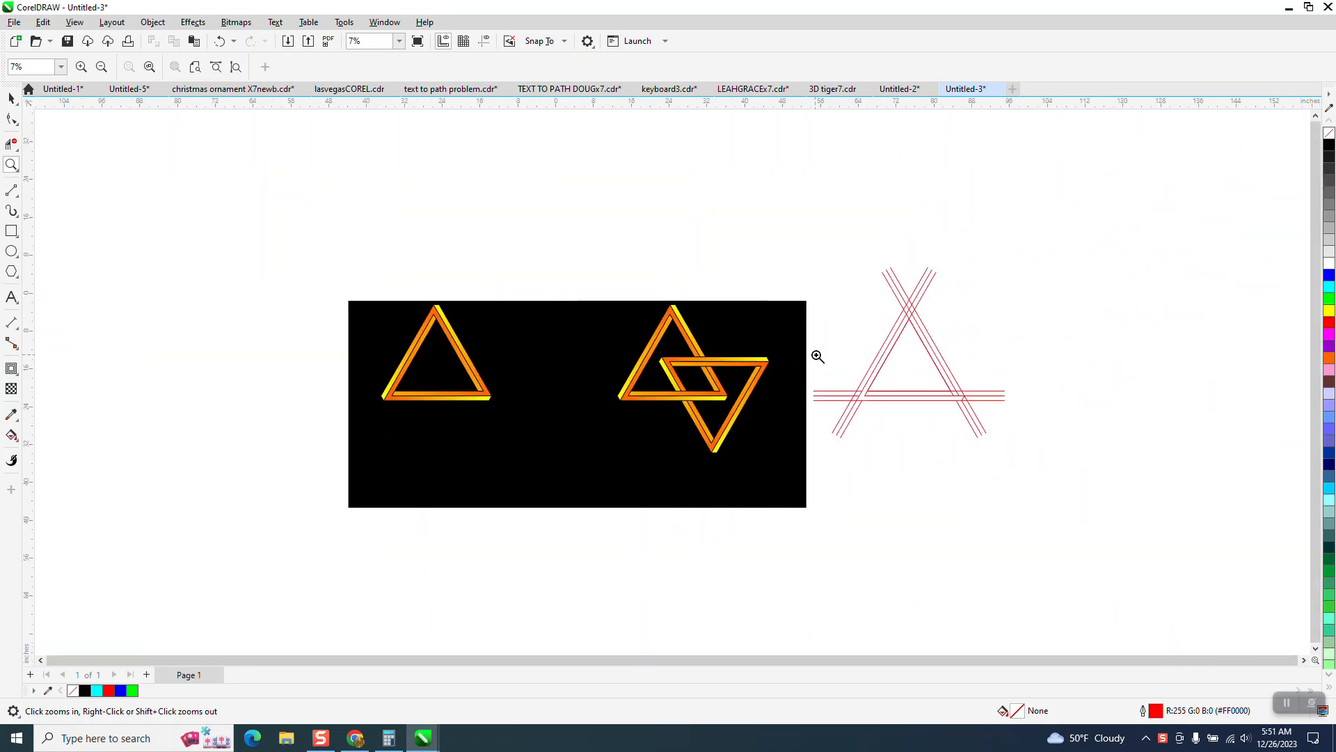
click(11, 100)
drag(291, 240, 859, 561)
scroll(854, 548, down, 1)
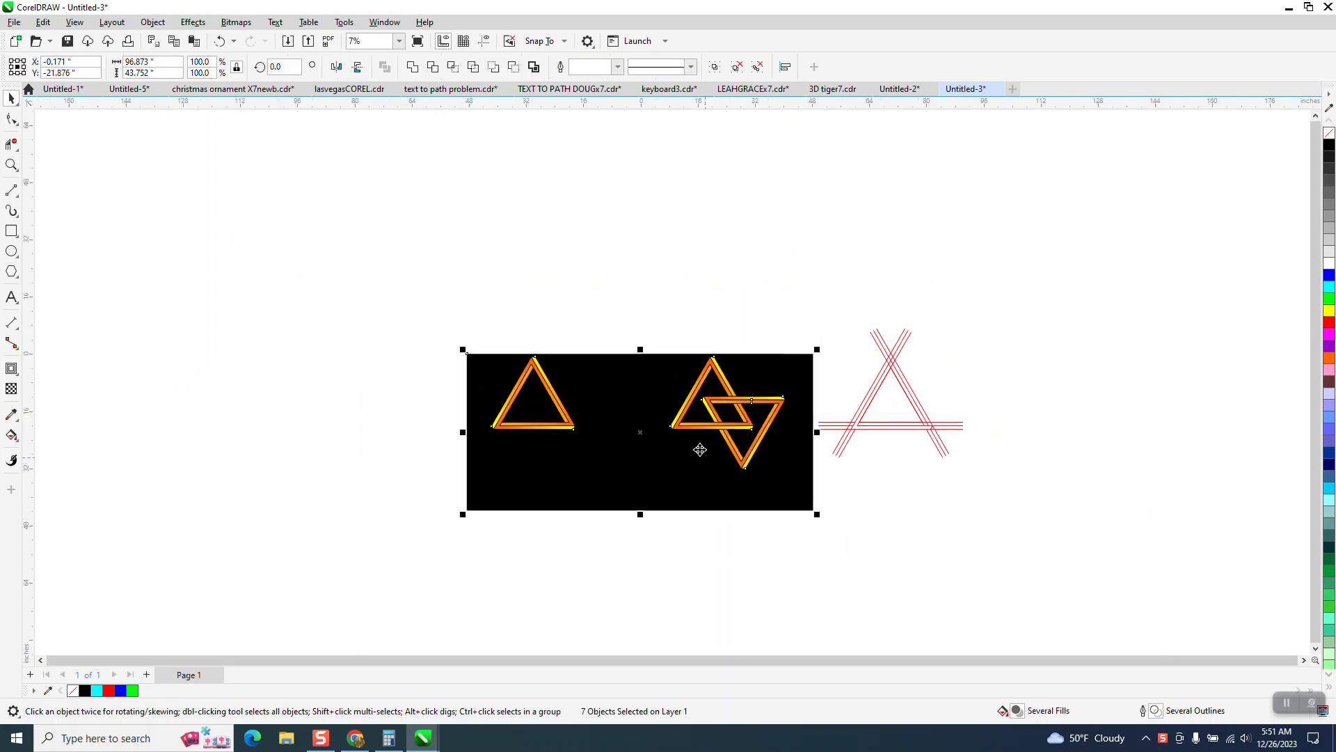
drag(639, 433, 530, 233)
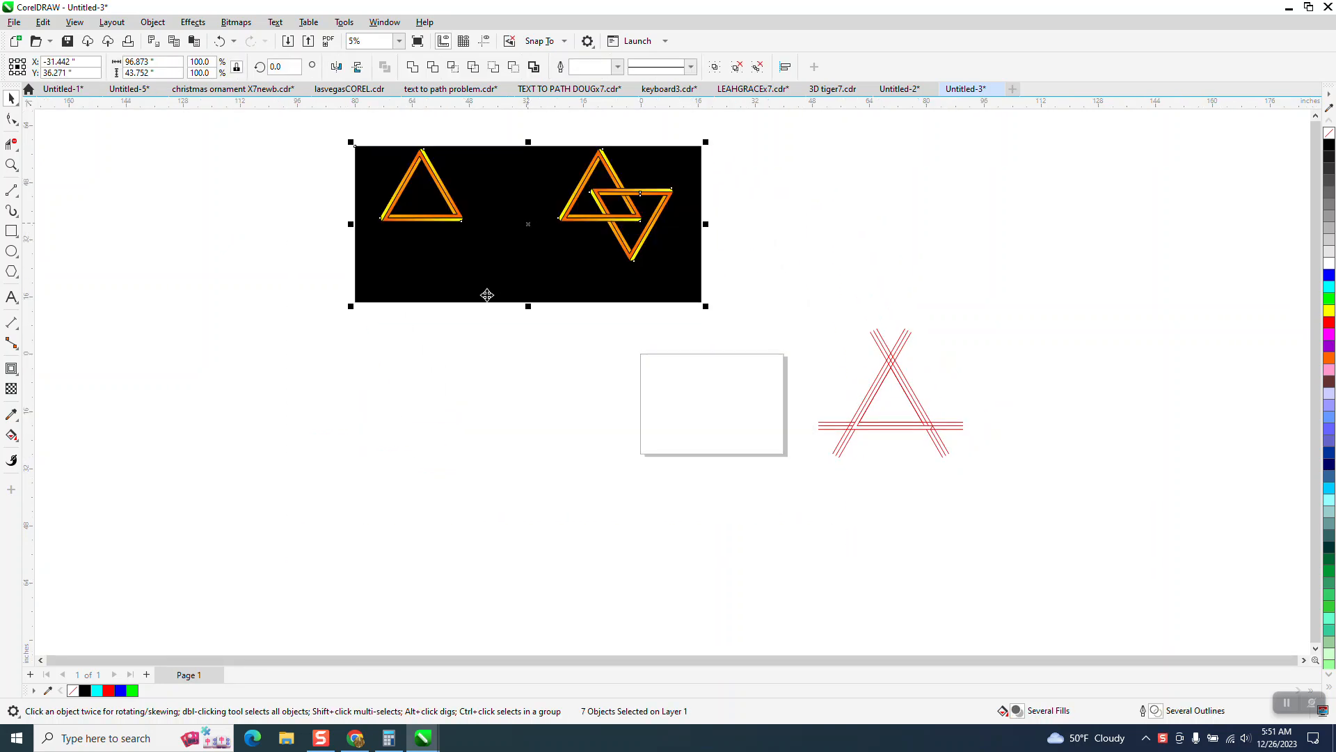
scroll(532, 357, down, 1)
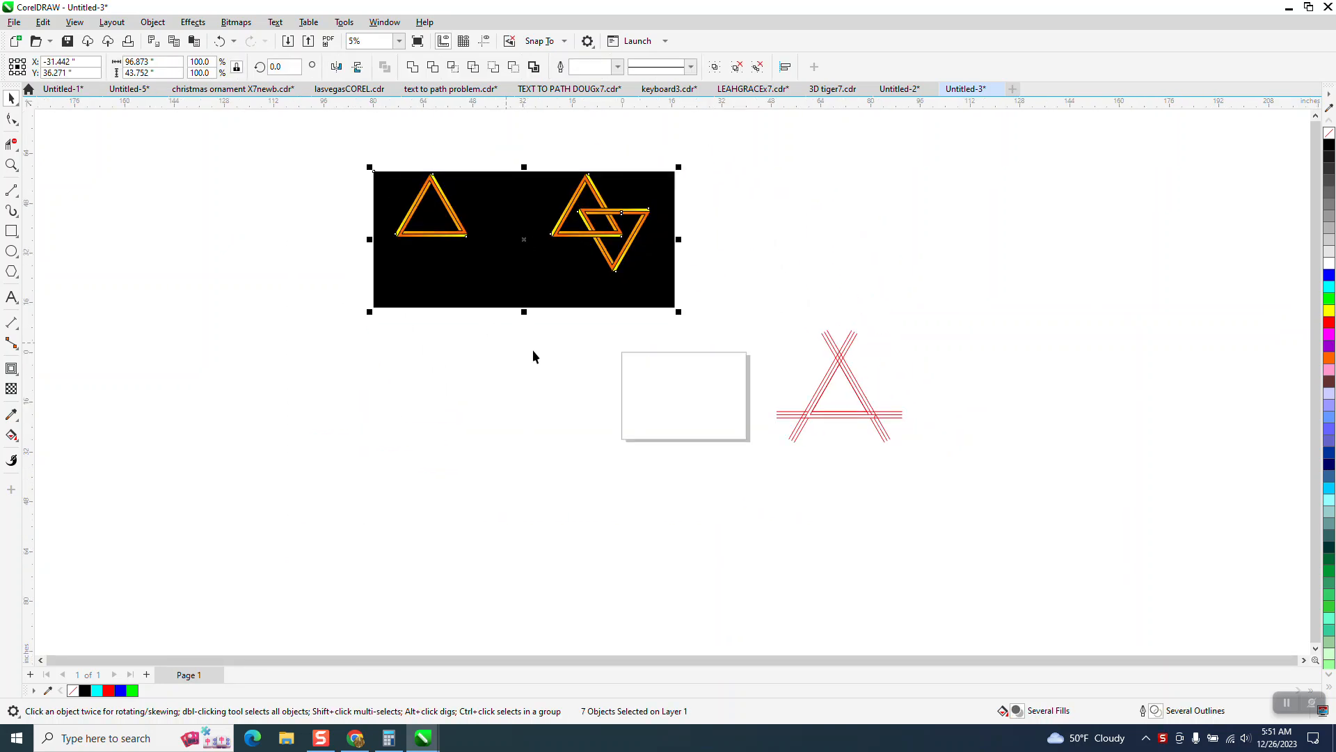
Draw a polygon about 15.9 inches across, centre it on the page and set it to 3 sides
click(11, 165)
drag(610, 334, 1003, 532)
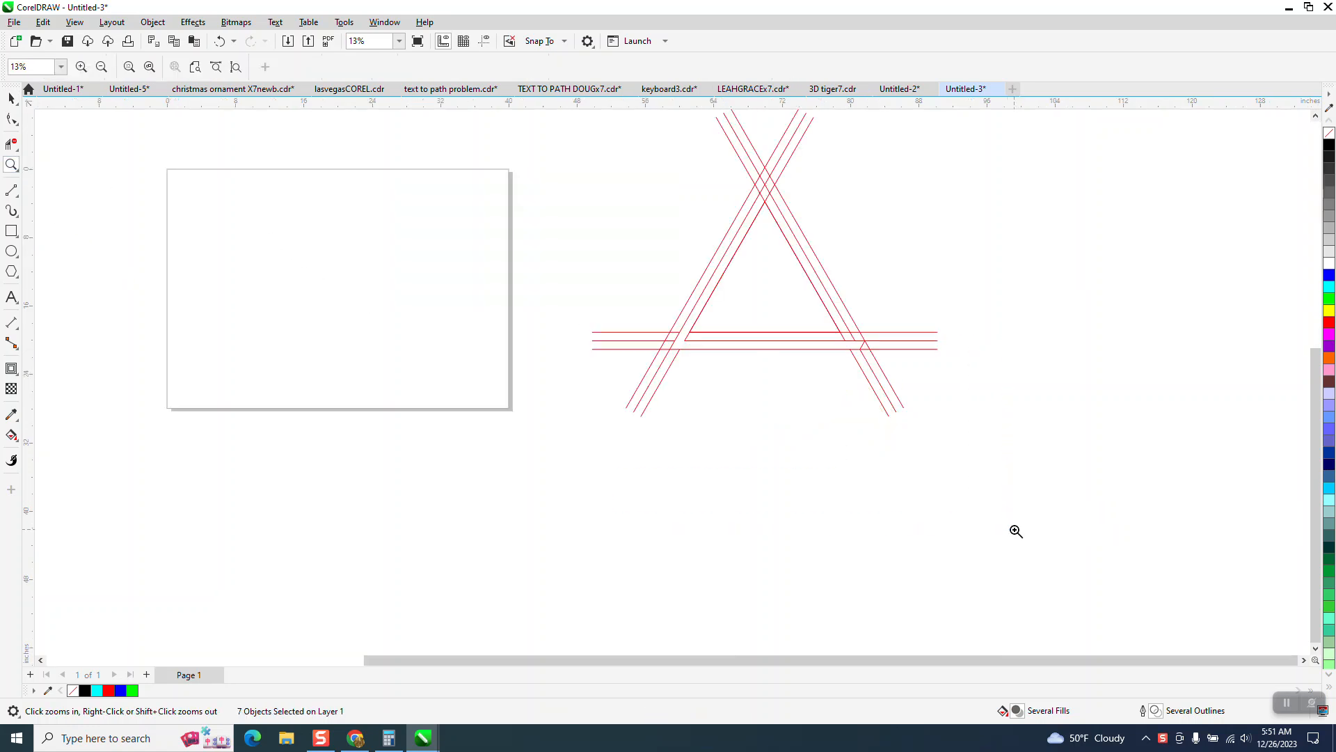
click(17, 276)
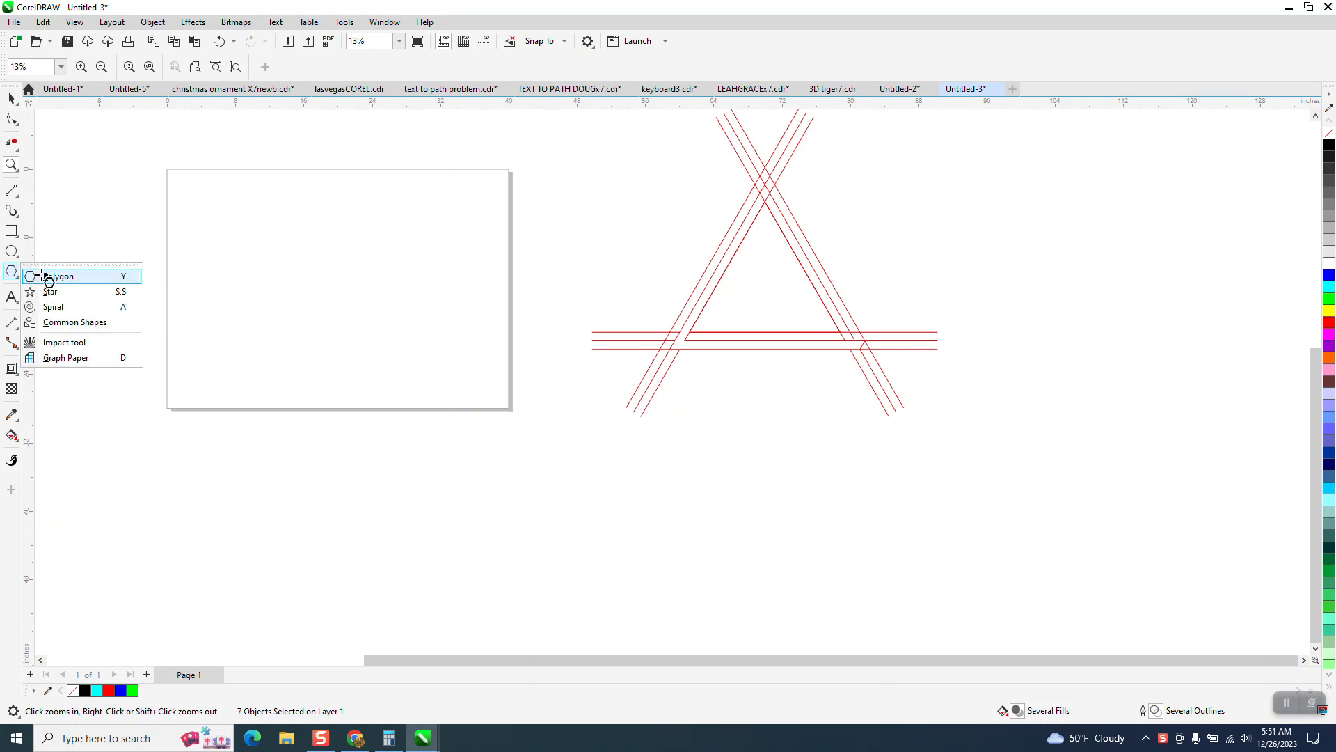
click(44, 279)
drag(407, 226, 265, 369)
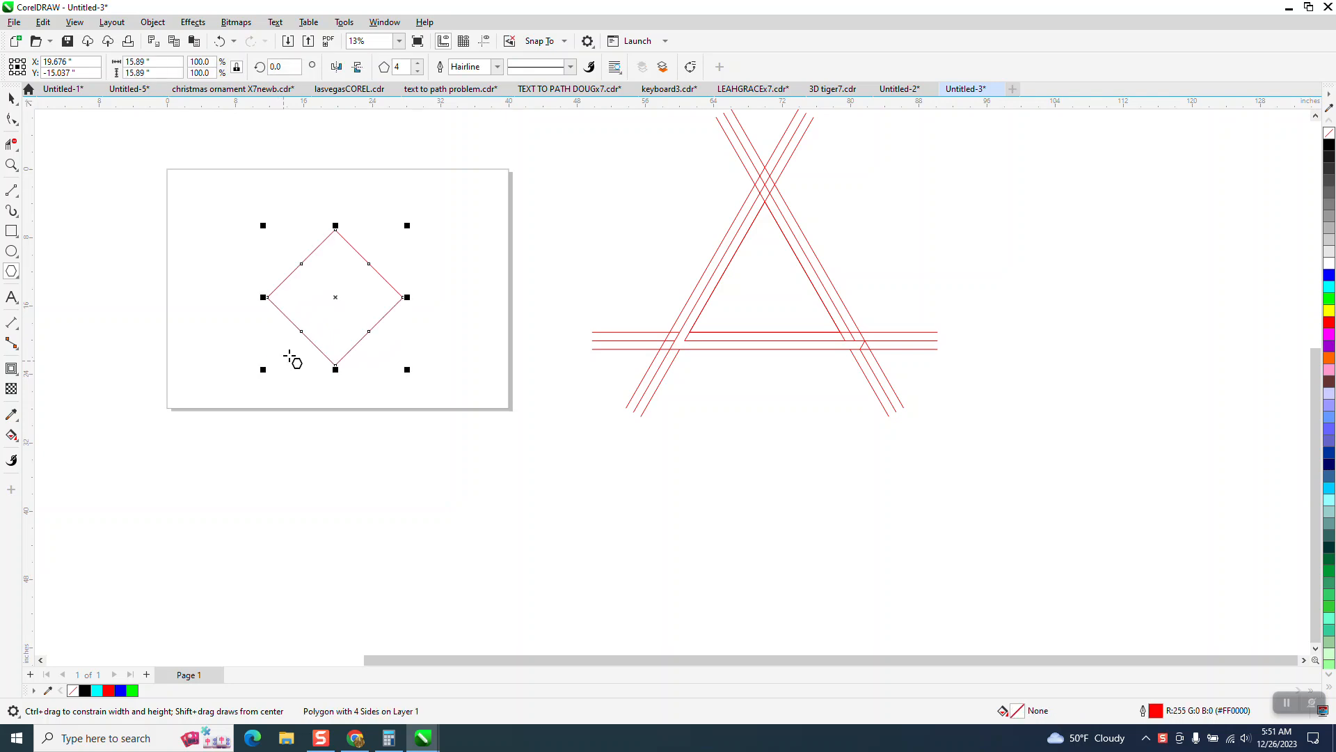
key(p)
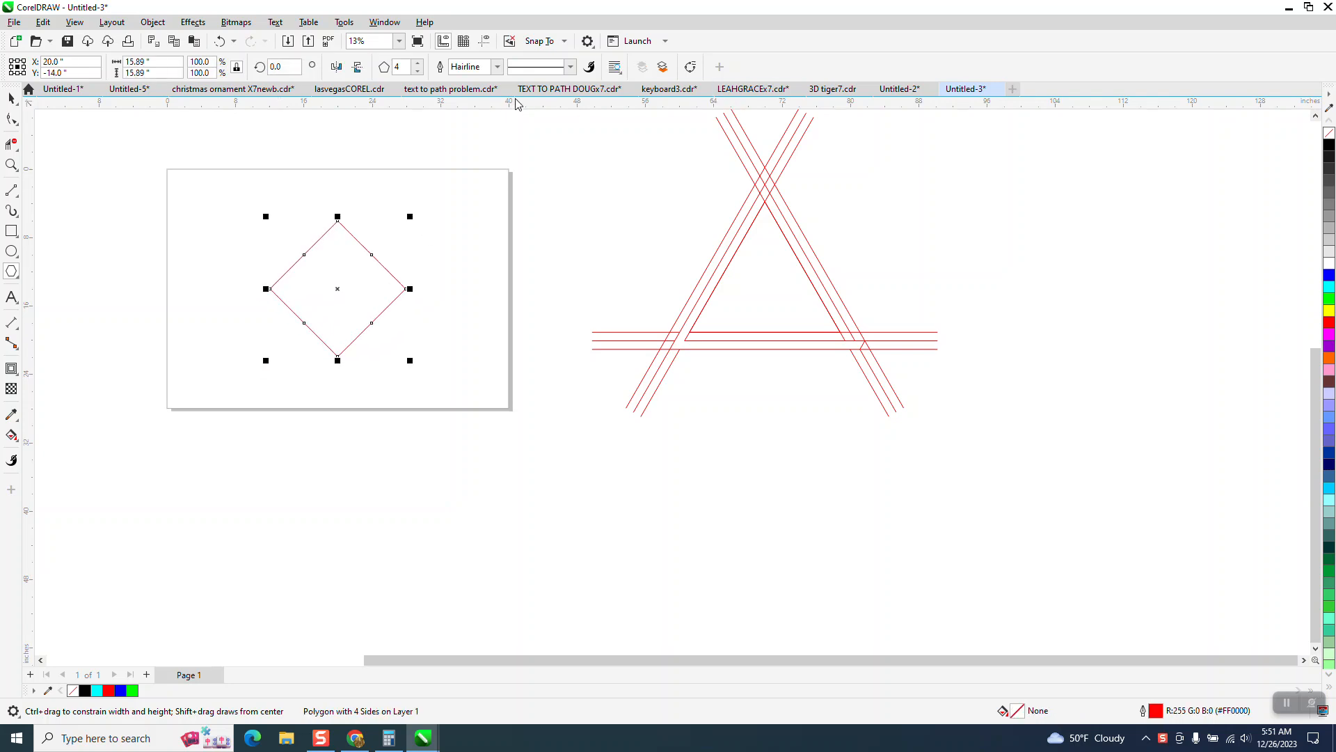
click(417, 72)
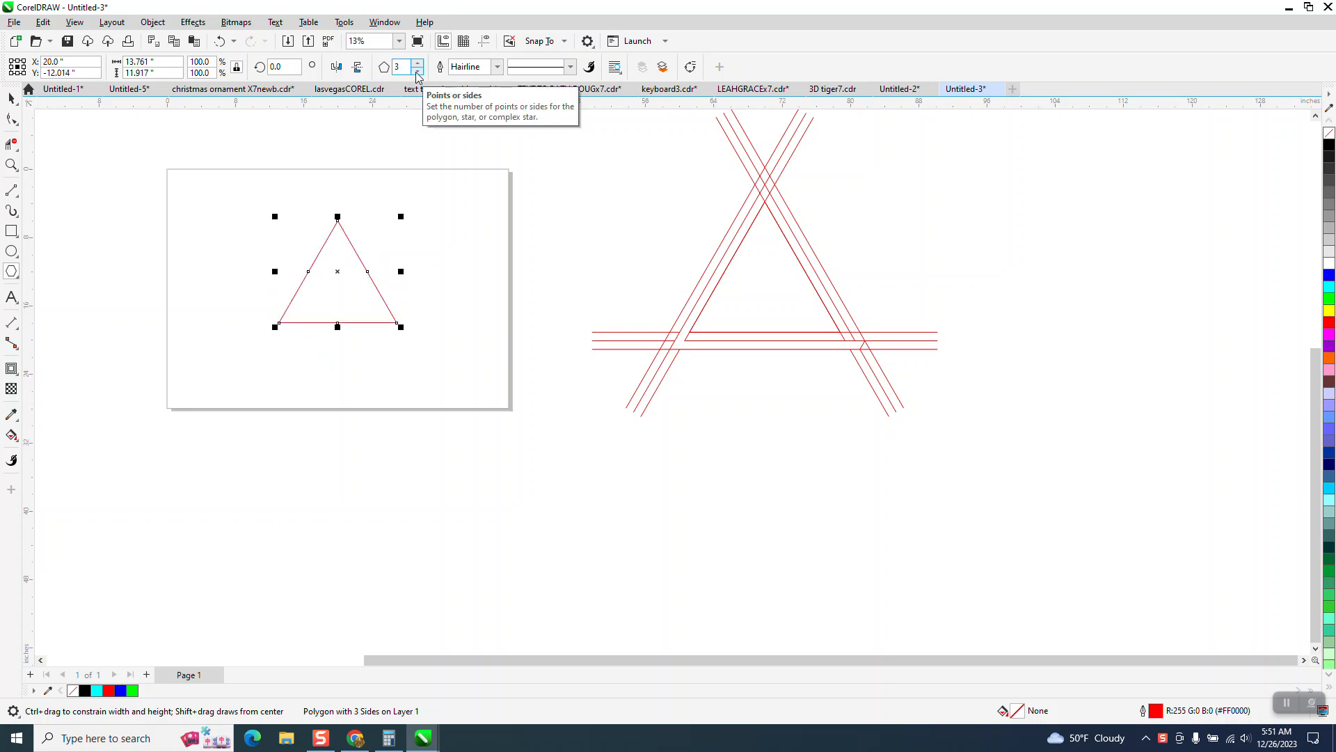
Show the guidelines through the page centre and select the triangle
click(484, 41)
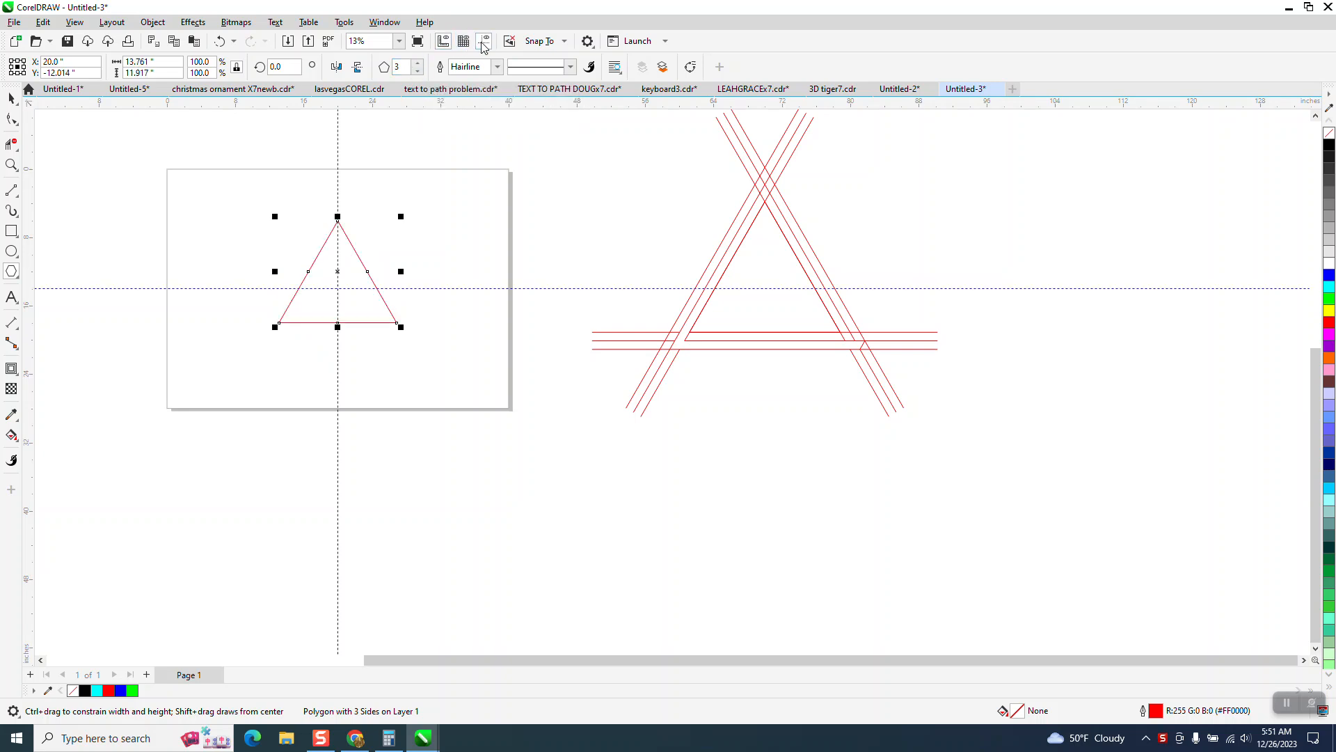
click(11, 165)
drag(164, 180, 620, 461)
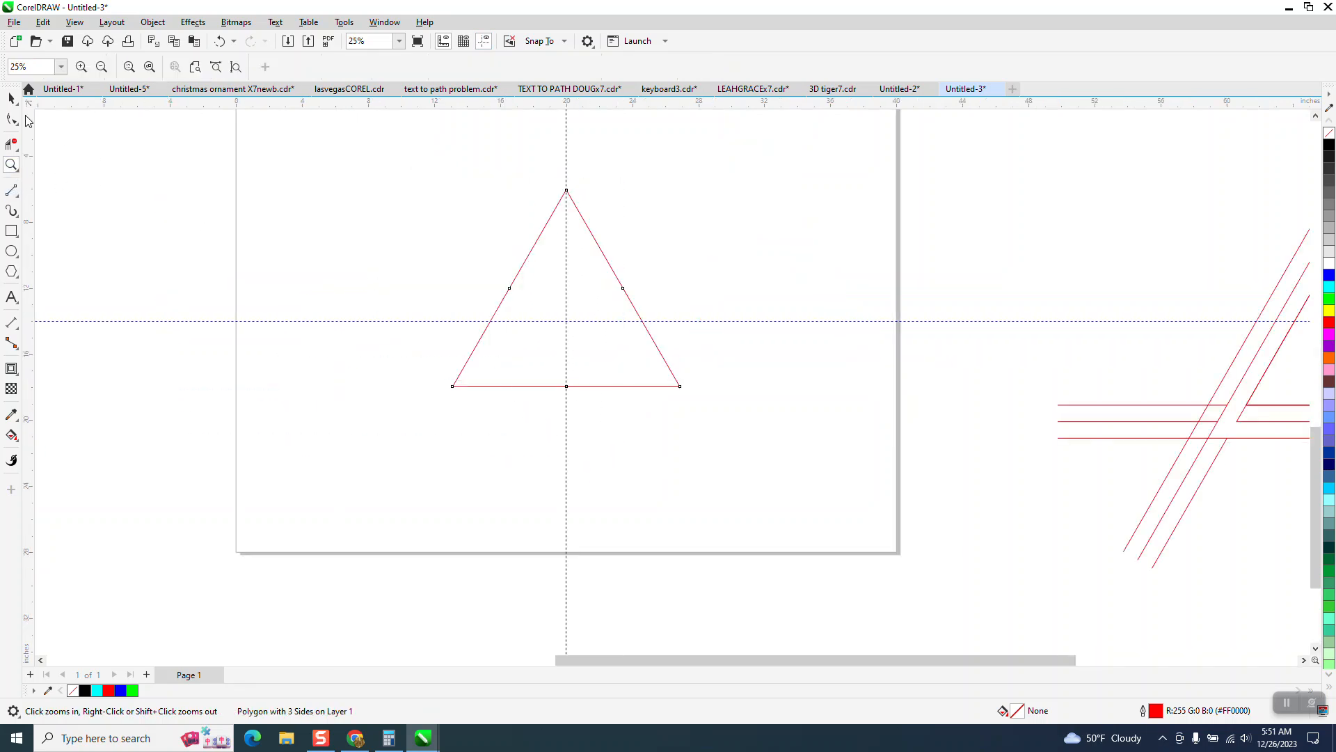
click(13, 99)
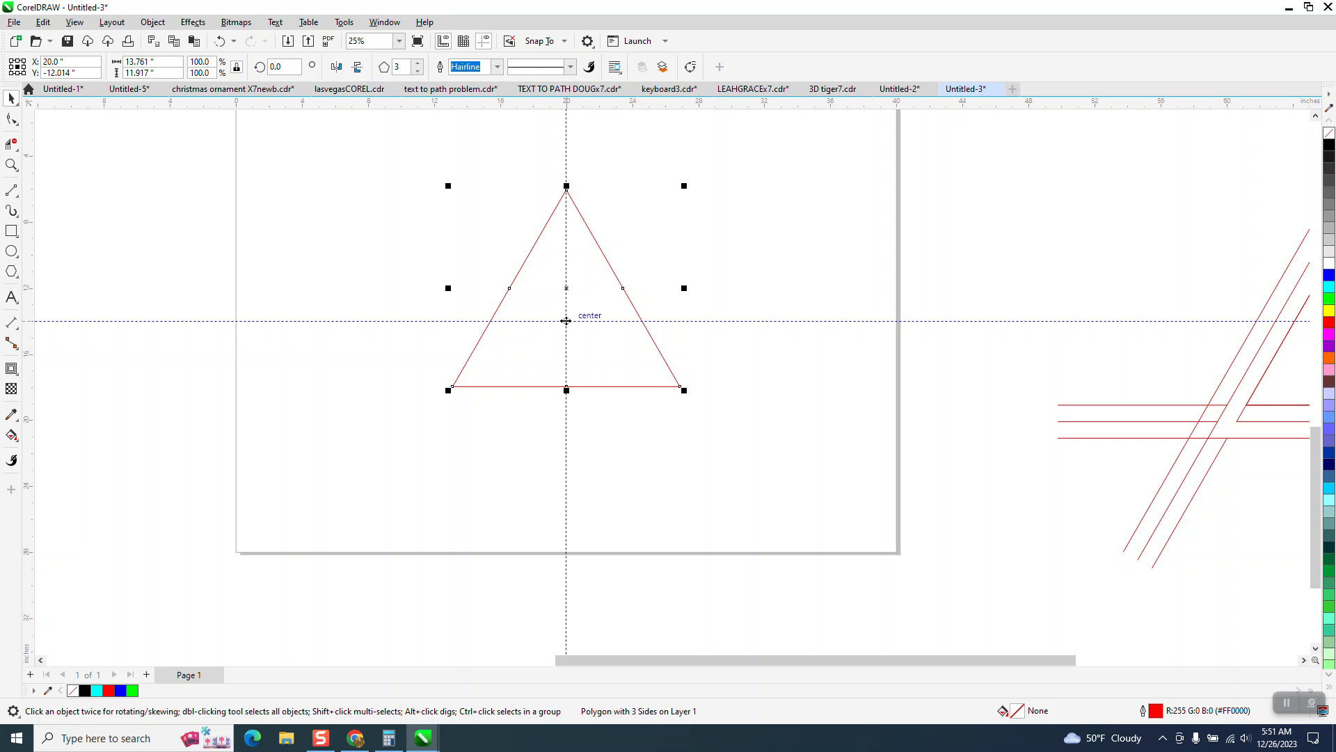
Draw a horizontal line about 29.5 inches long with the 2-Point Line tool and centre it on the page
click(12, 189)
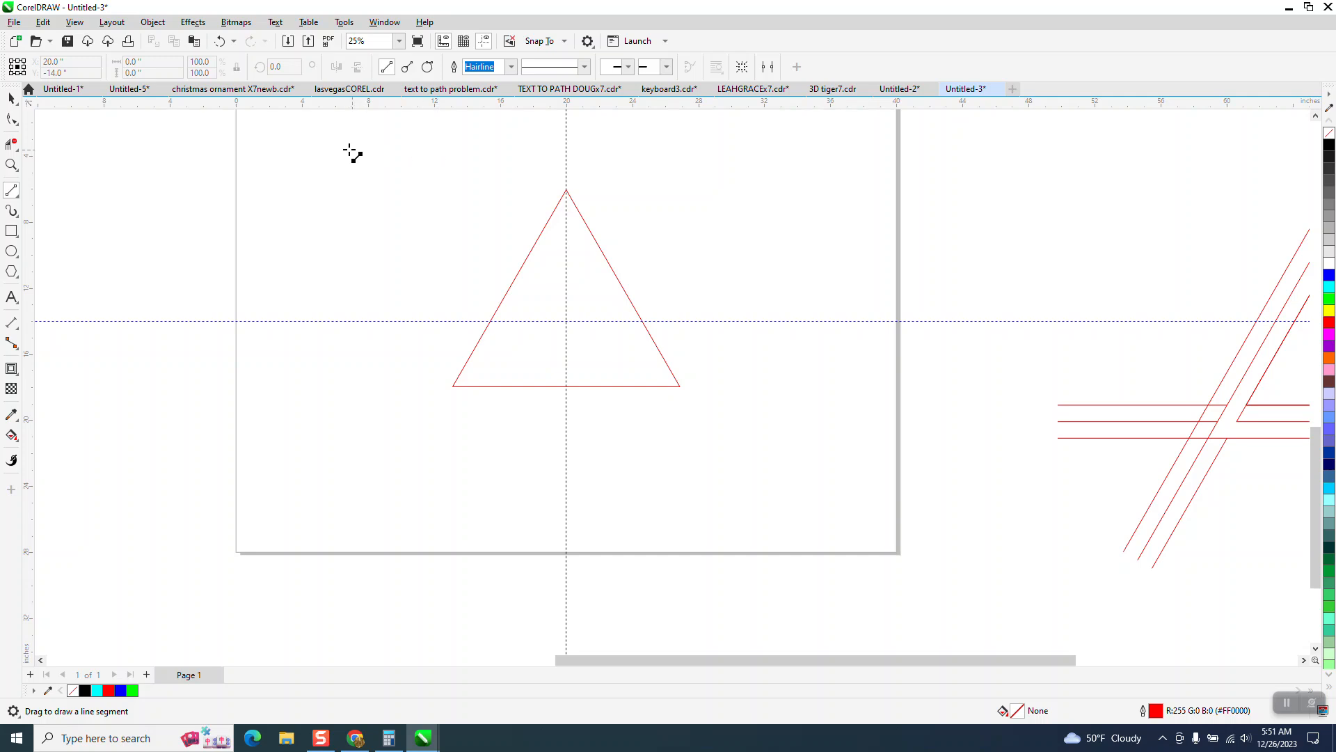
drag(342, 148, 831, 148)
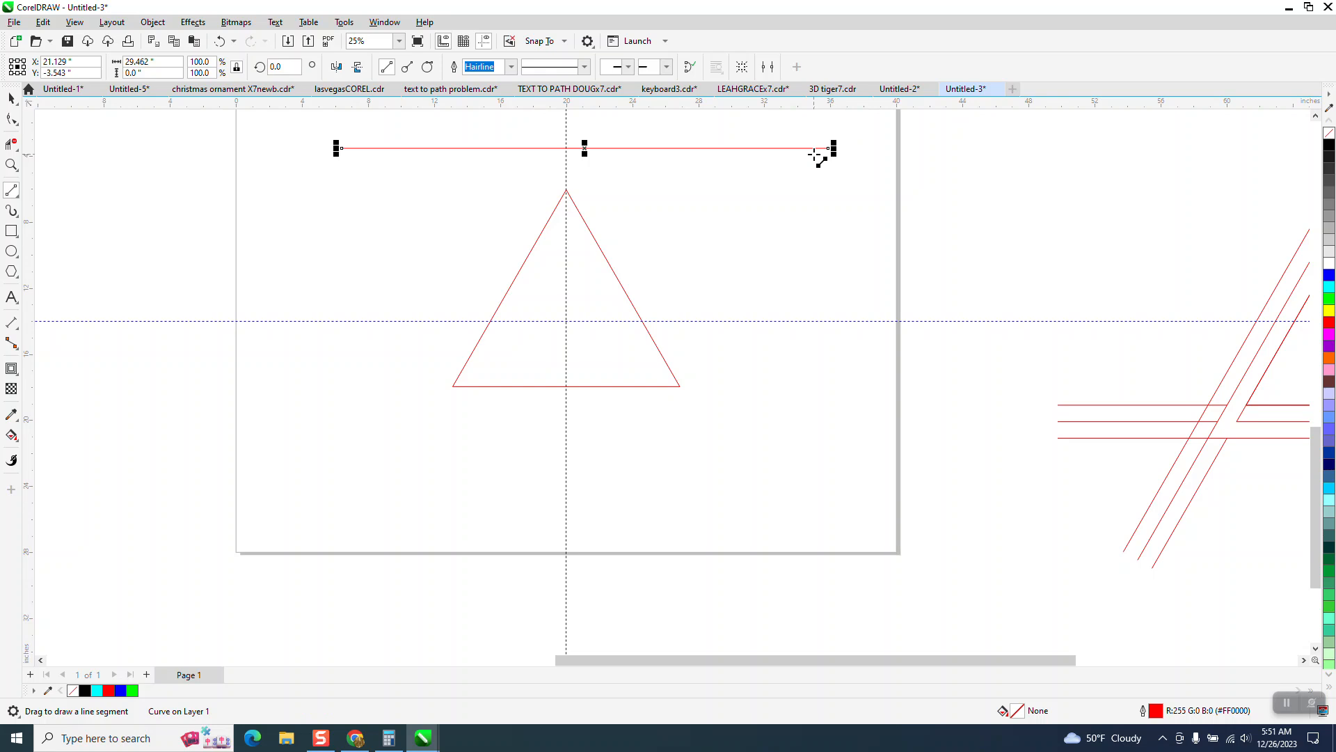
key(p)
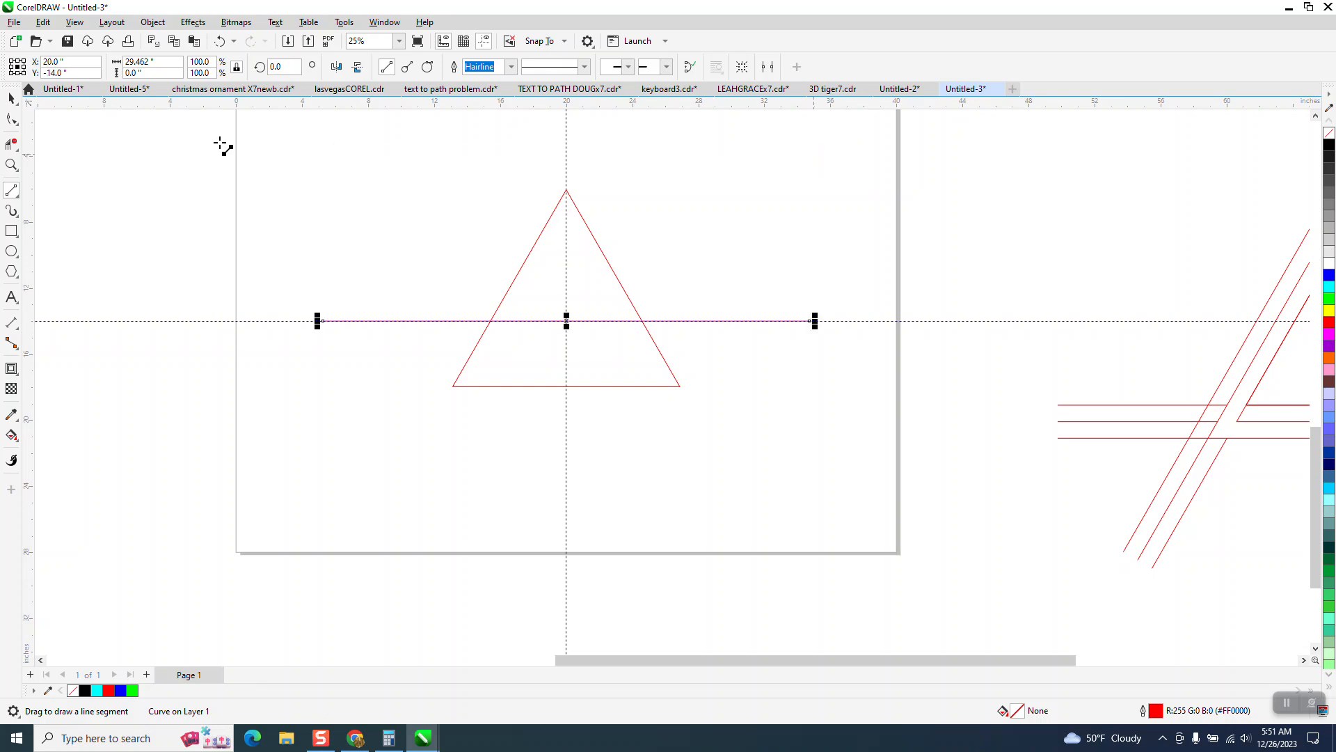
Align the horizontal line with the base of the triangle
click(12, 99)
drag(207, 140, 775, 433)
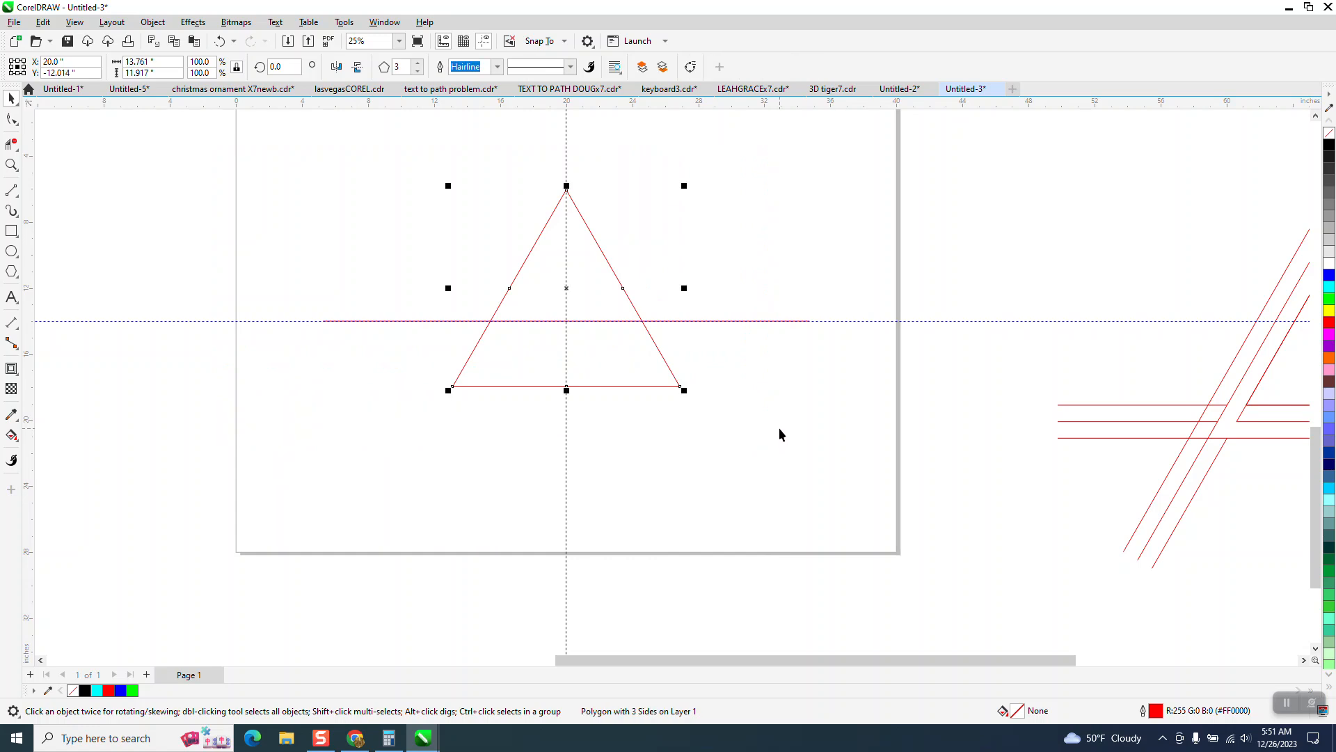
drag(197, 163, 859, 419)
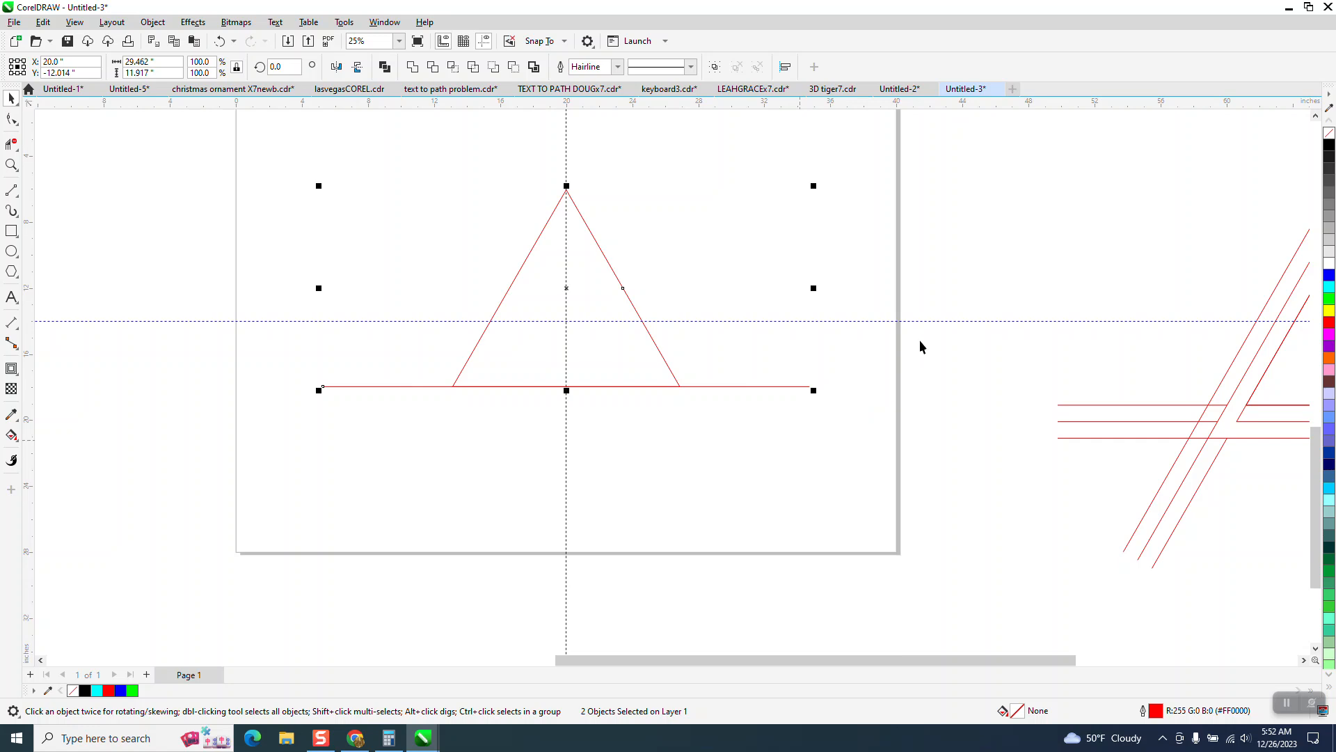
click(941, 336)
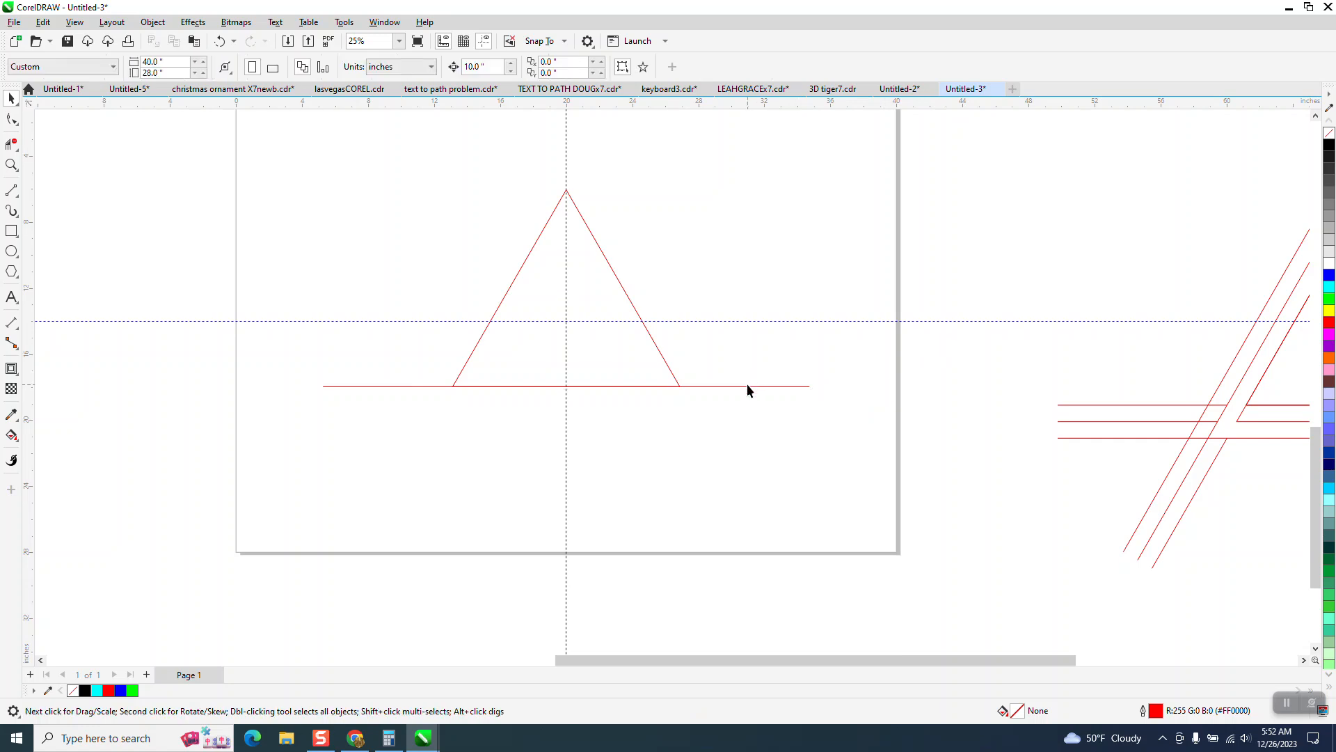
Make two copies of the base line below it, spaced about 1.2 inches apart, and group the three lines
click(692, 387)
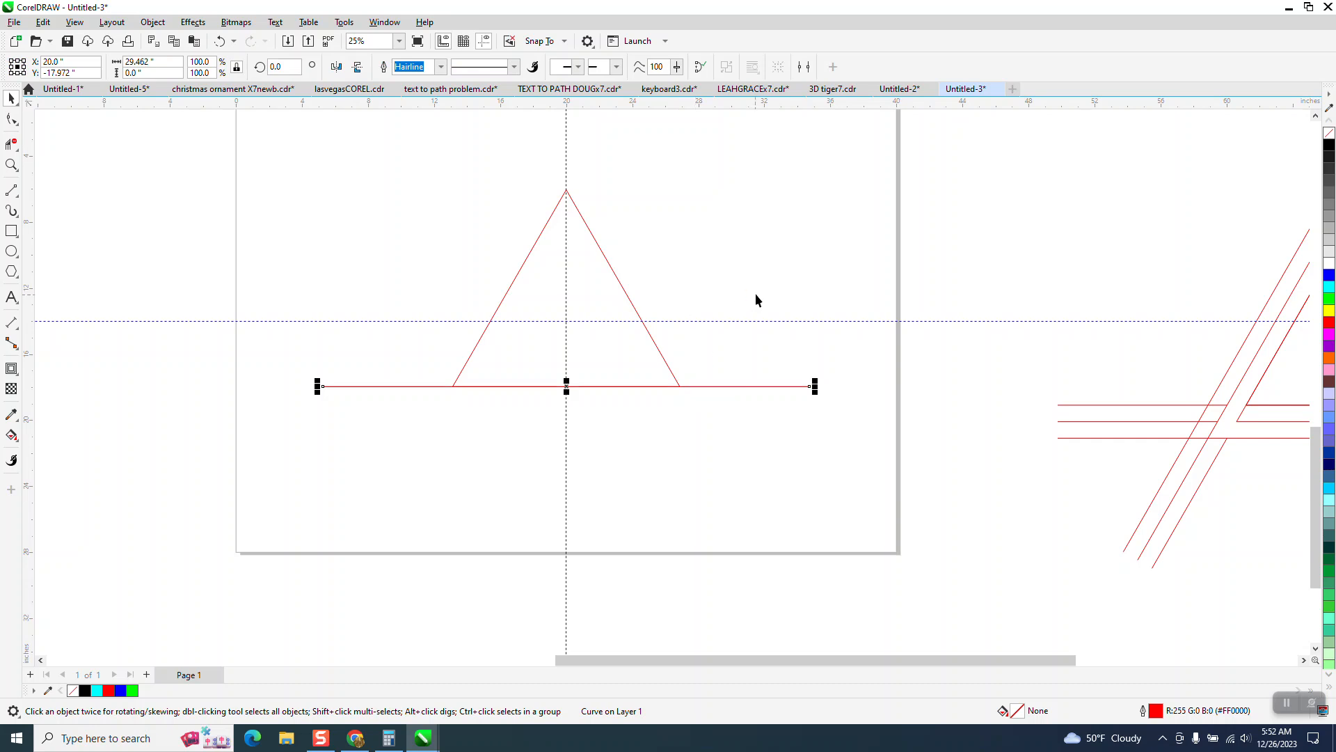
drag(567, 387, 566, 408)
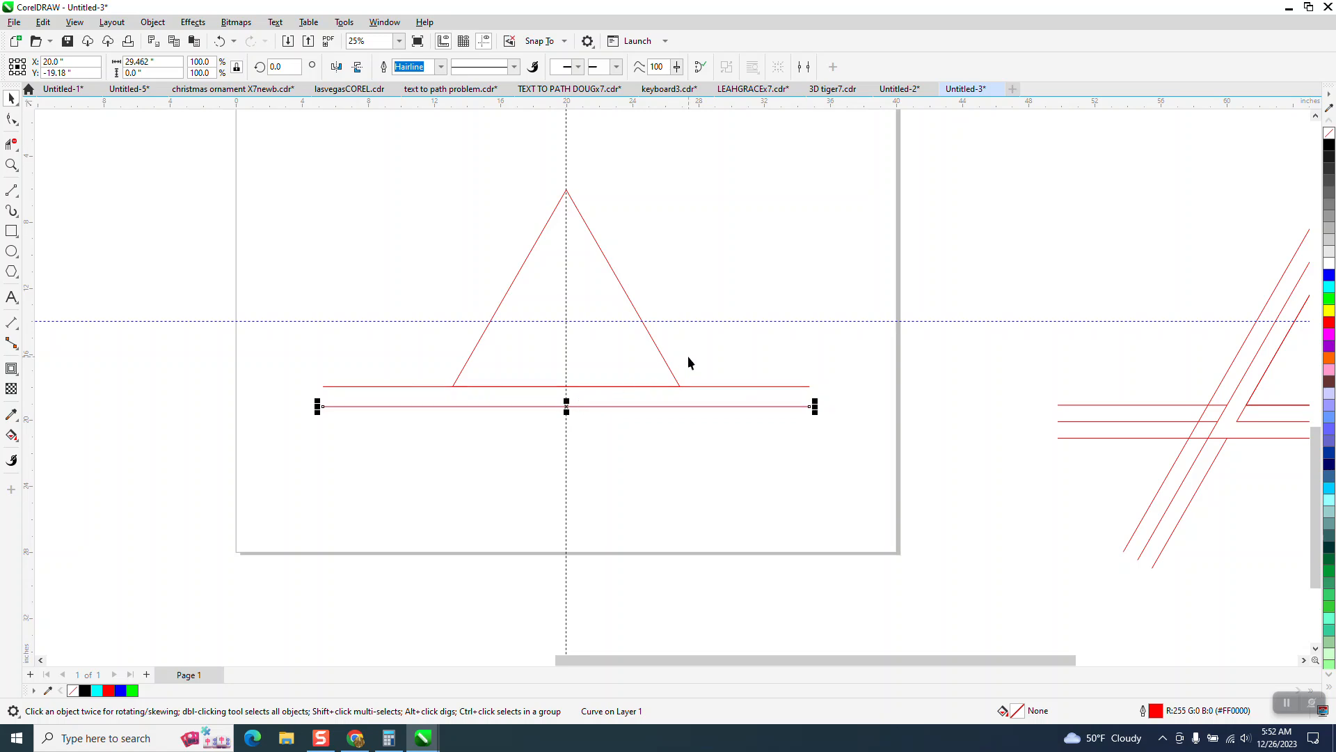
key(ctrl+r)
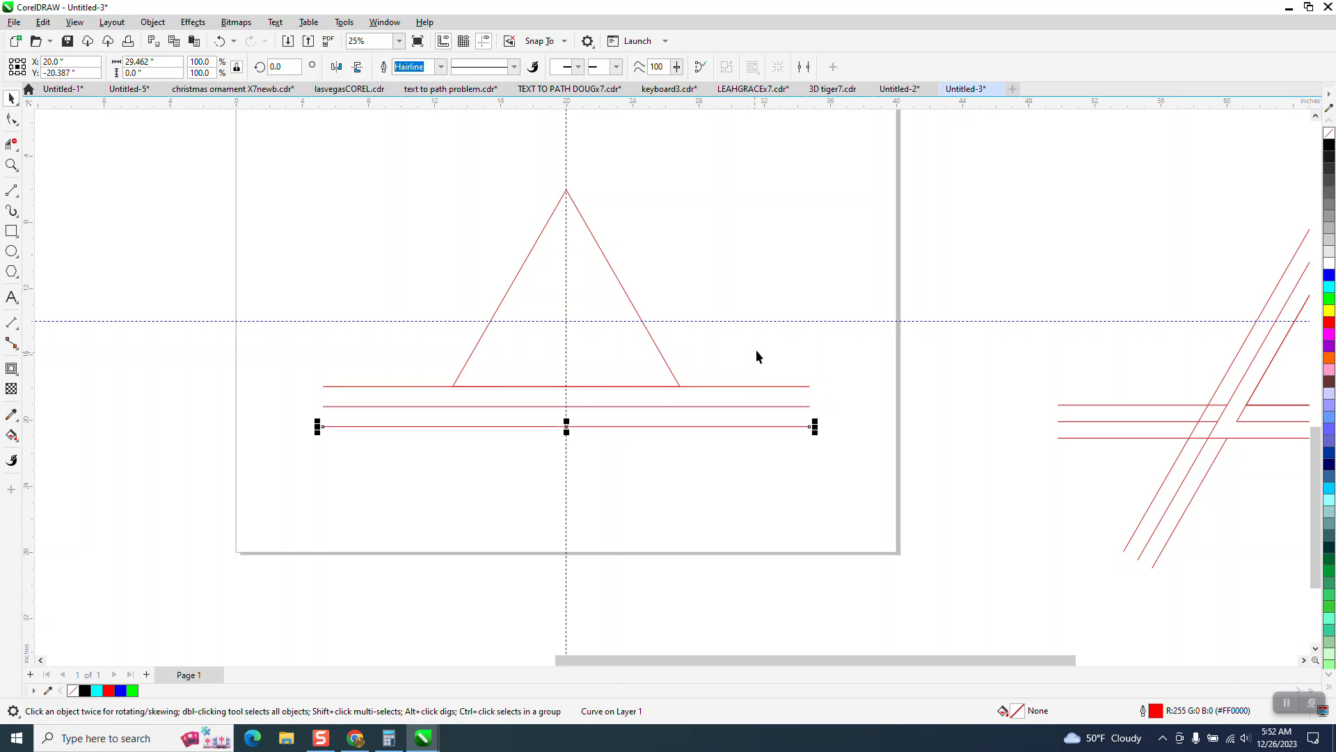
drag(918, 369, 906, 432)
drag(270, 478, 232, 478)
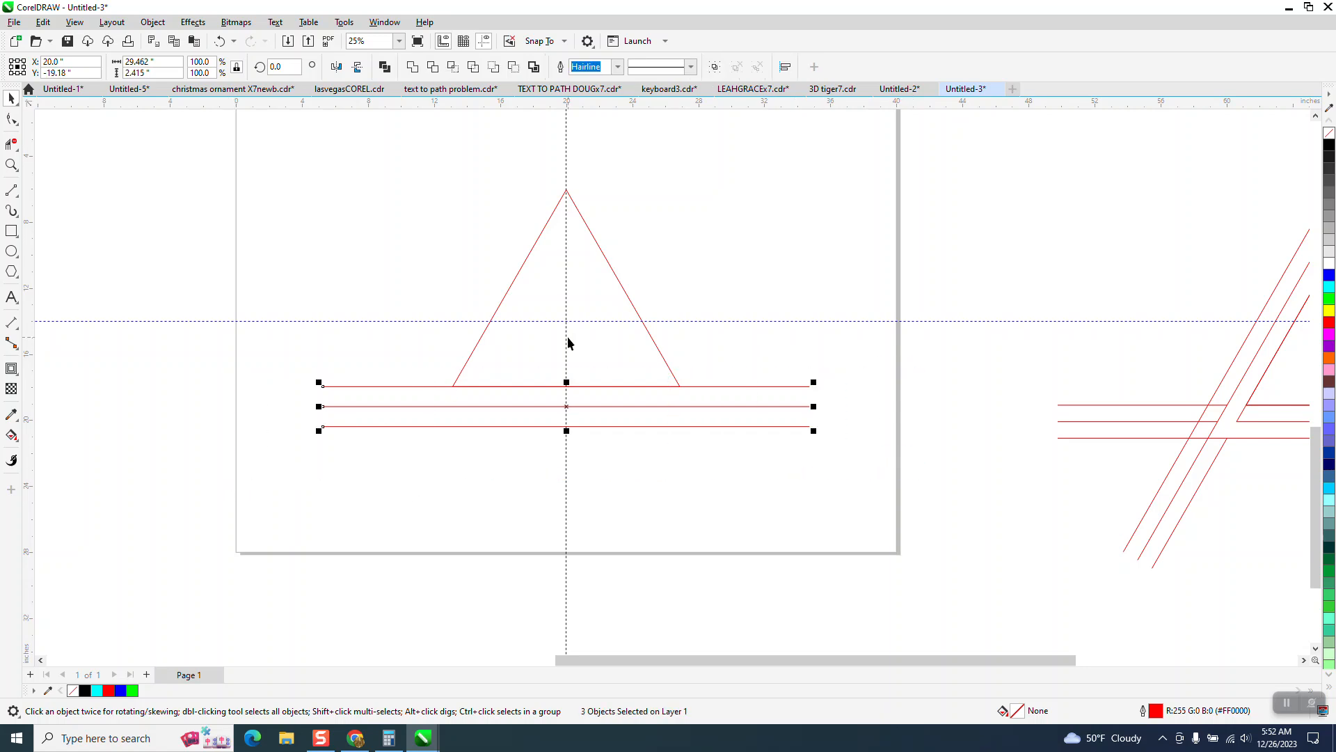
key(ctrl+g)
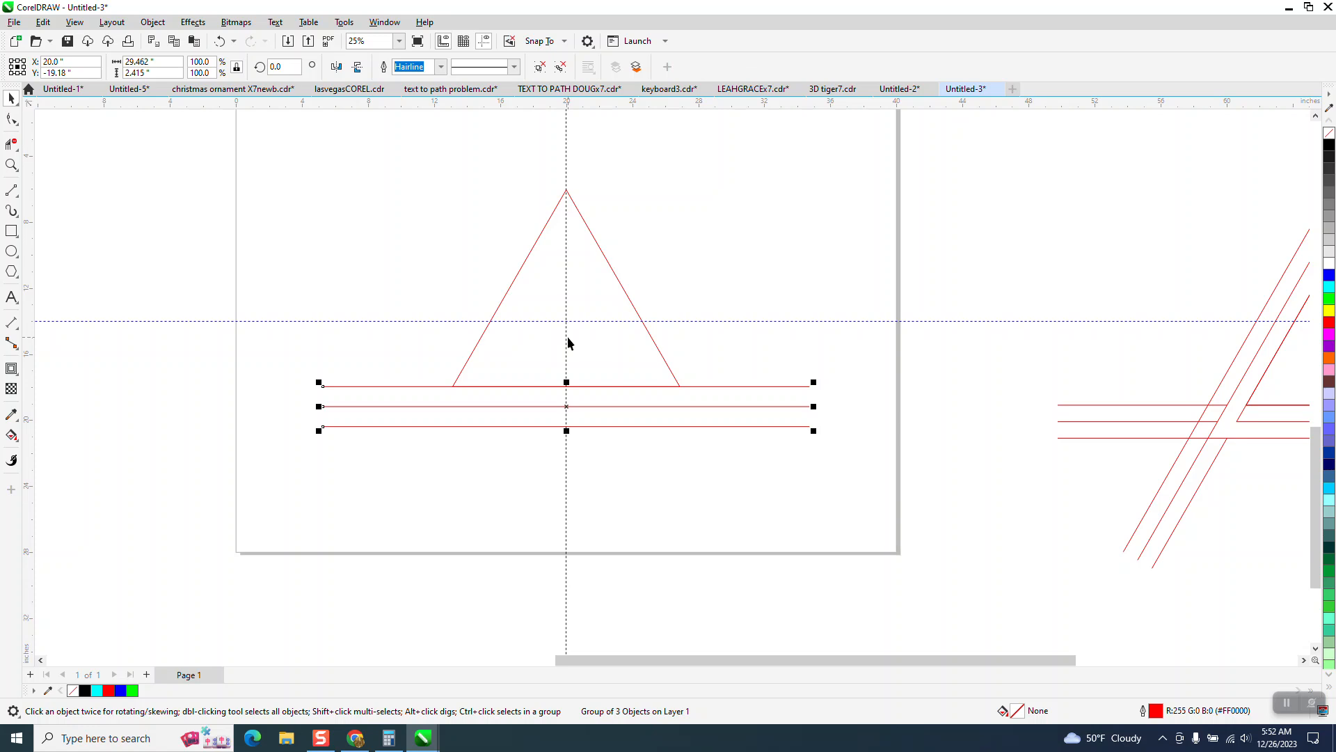
Move the line group's rotation centre to the guideline intersection at the page centre
click(569, 411)
drag(566, 407, 562, 327)
click(570, 406)
click(568, 406)
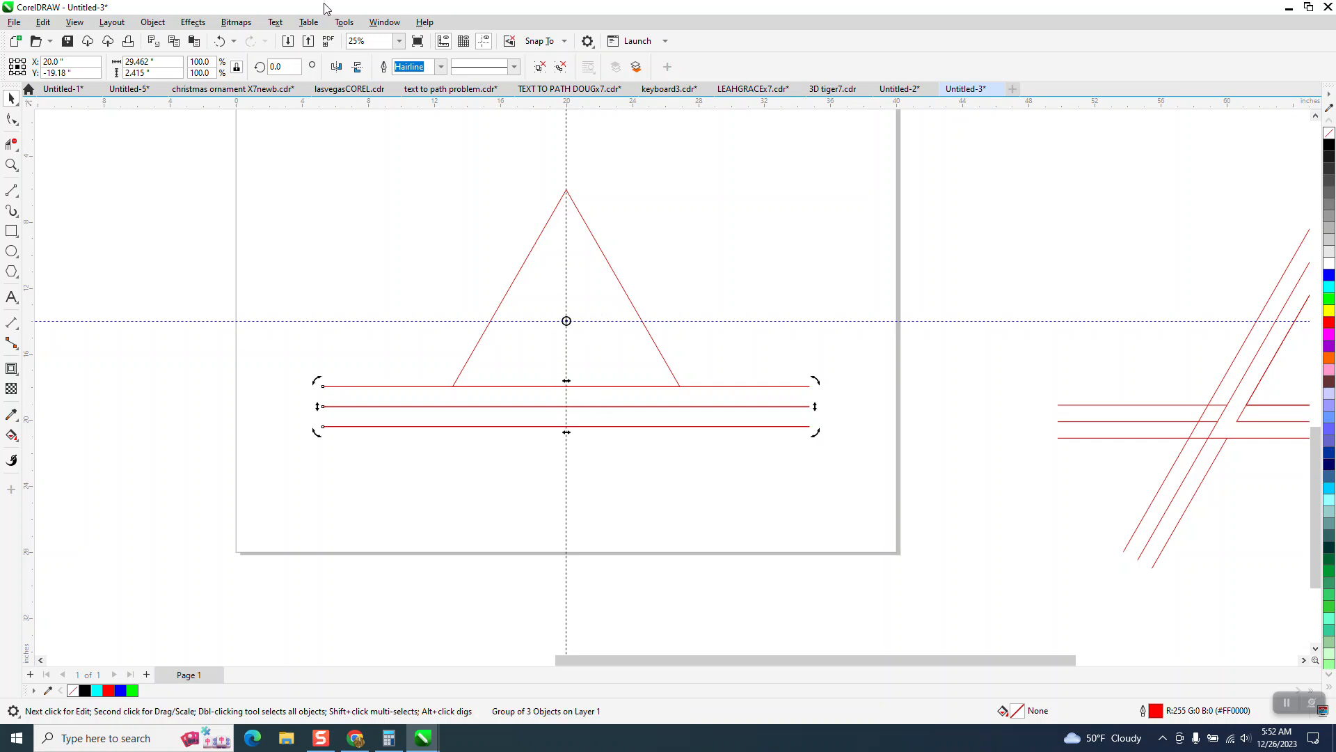
Create two rotated copies of the line group at 120° increments to surround all three sides of the triangle
click(288, 72)
text(2)
key(Return)
key(ctrl+d)
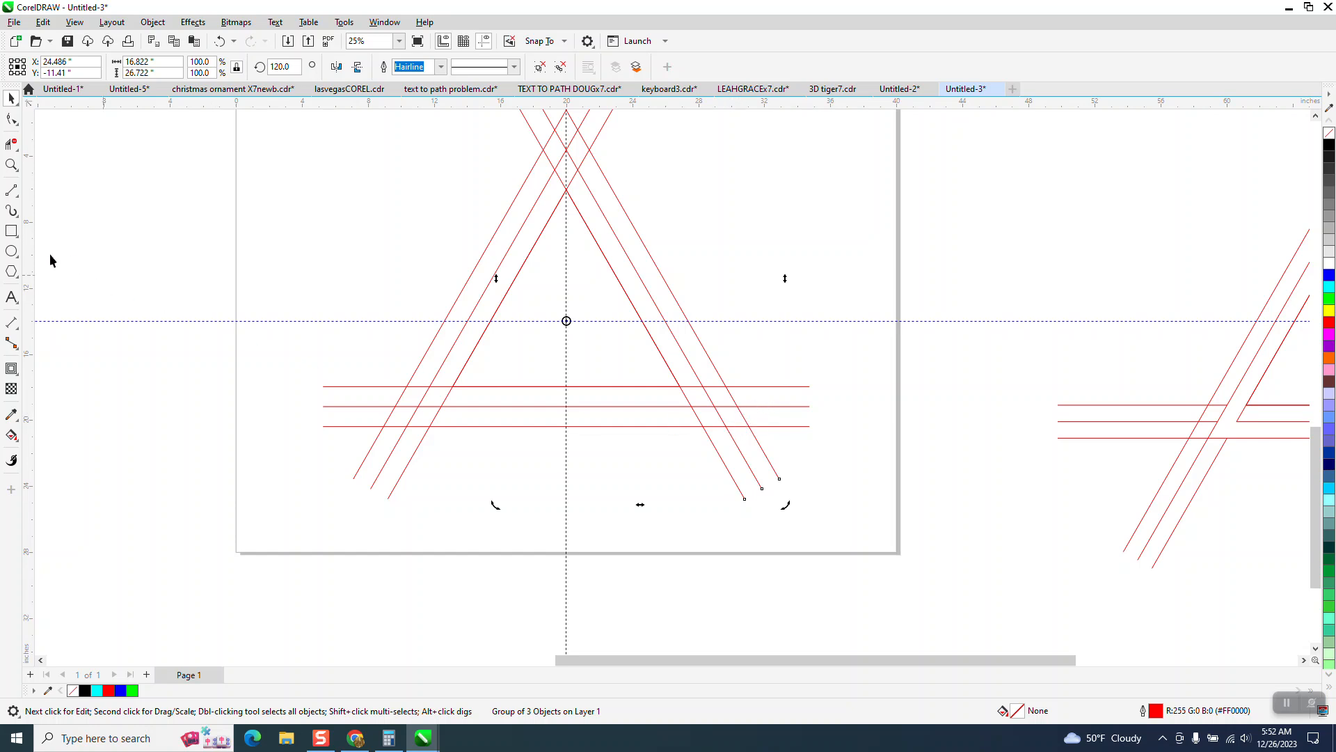
Draw a short diagonal line across the lower-right crossing and remove the overlapping segments at both lower corners with Virtual Segment Delete
click(12, 190)
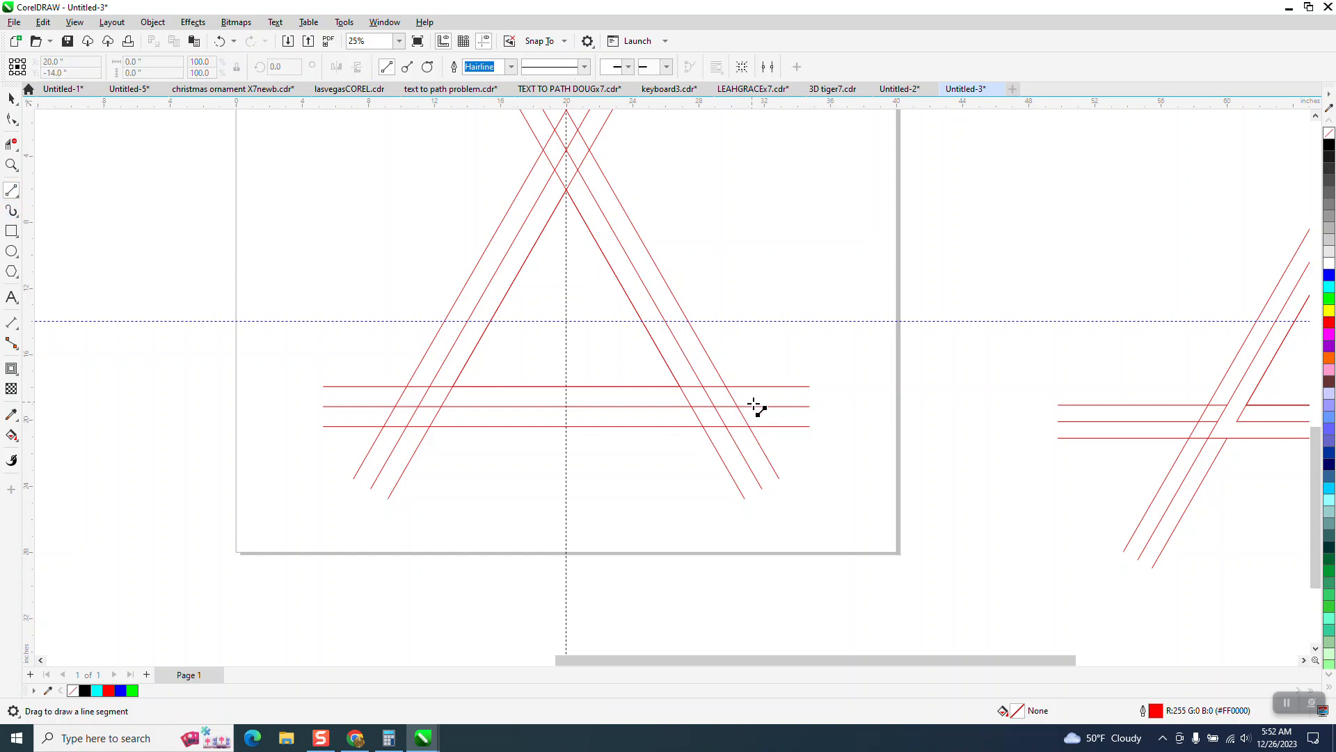
drag(740, 410, 726, 427)
click(12, 143)
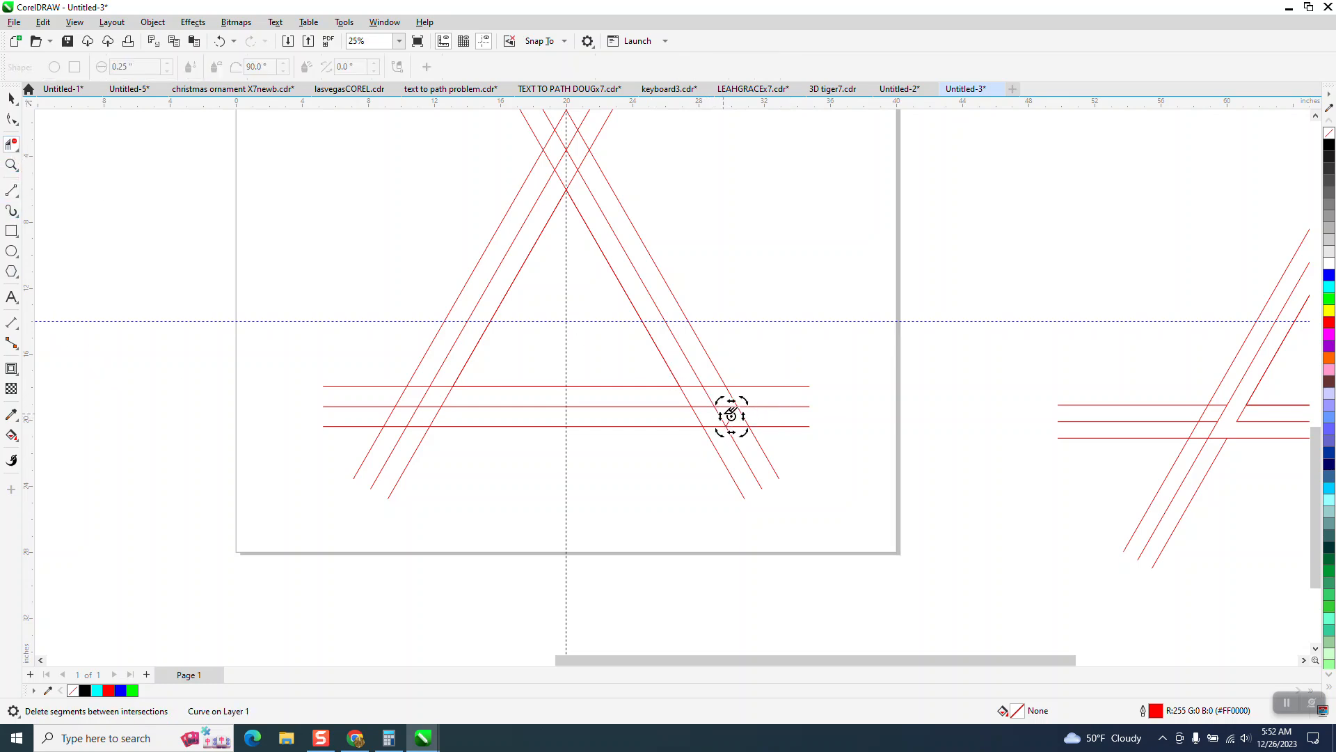
drag(720, 414, 696, 426)
key(ctrl+z)
click(700, 416)
click(437, 414)
scroll(488, 435, down, 1)
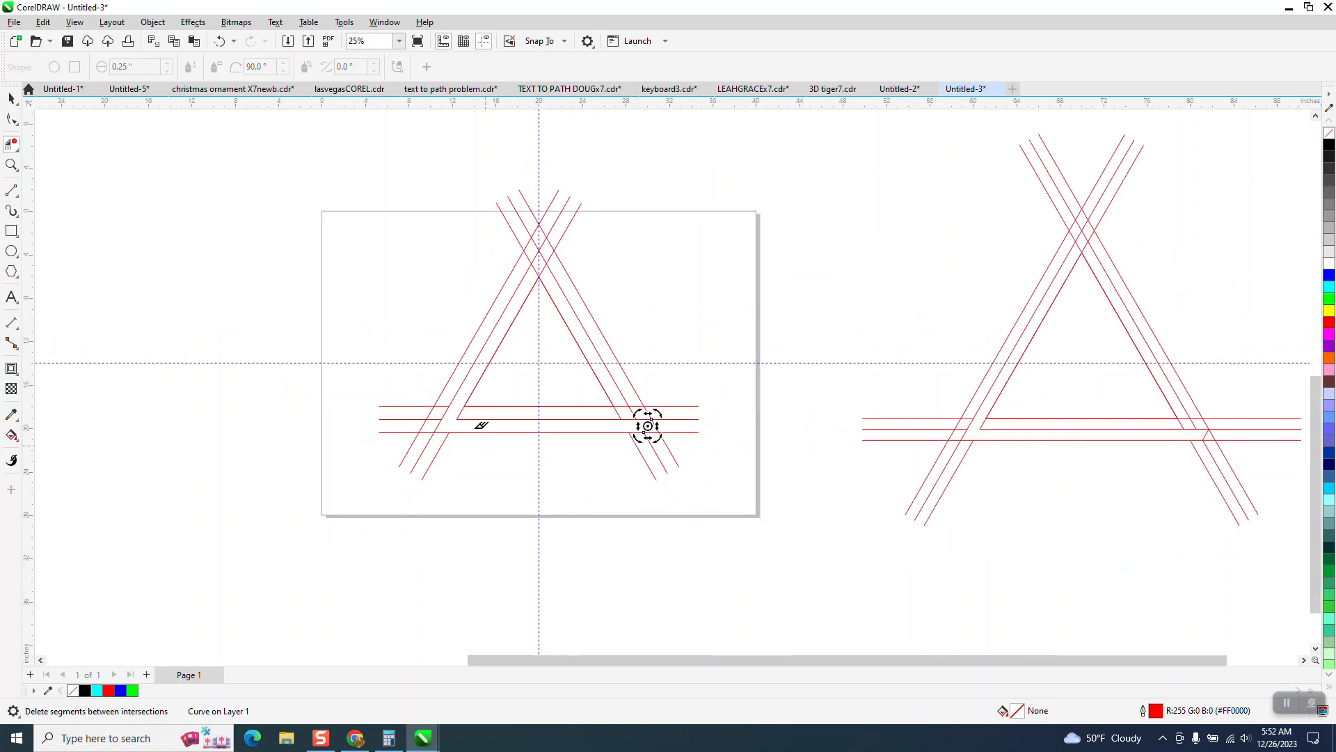
Select all the lines of the trimmed triangle drawing on the page and group them
click(11, 98)
mouse_move(272, 143)
mouse_down()
mouse_move(942, 599)
mouse_move(883, 611)
mouse_move(987, 552)
mouse_up()
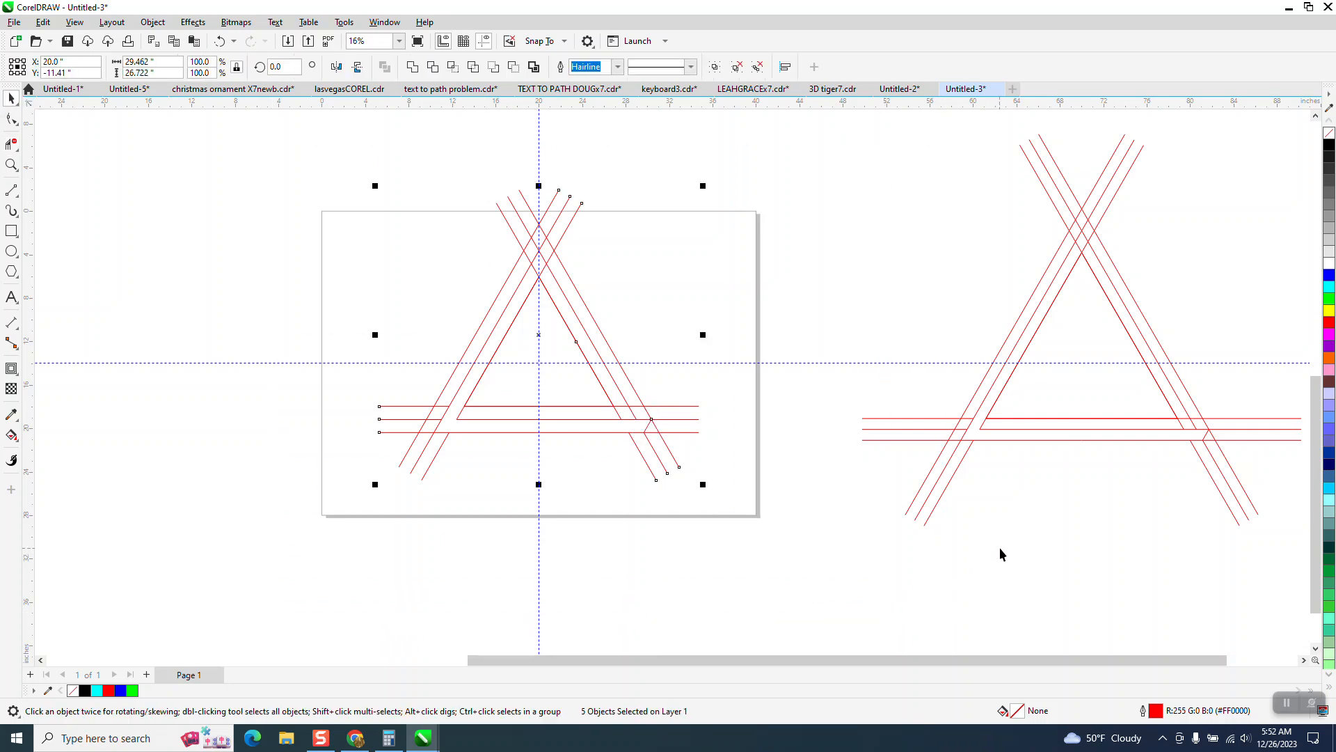
key(ctrl+g)
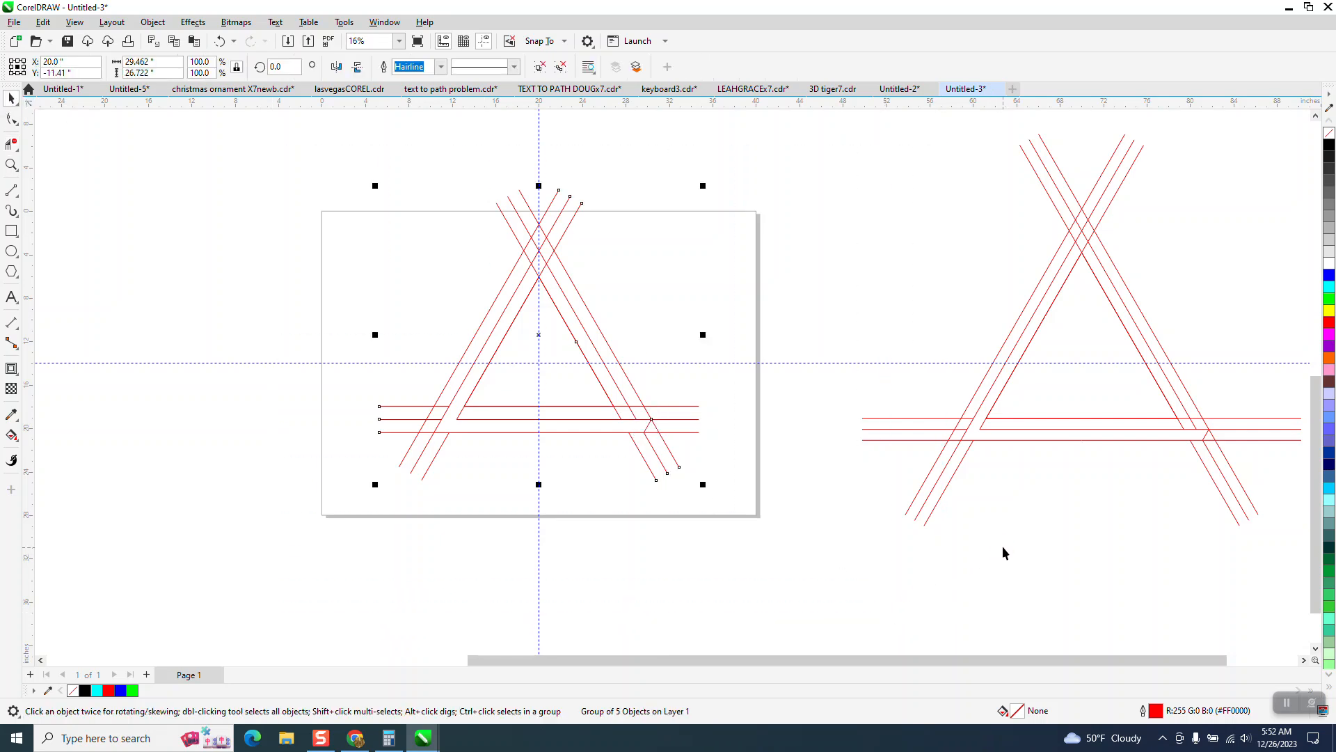
Fill the band along the triangle's bottom and left sides with cyan and no outline using Smart Fill
click(11, 436)
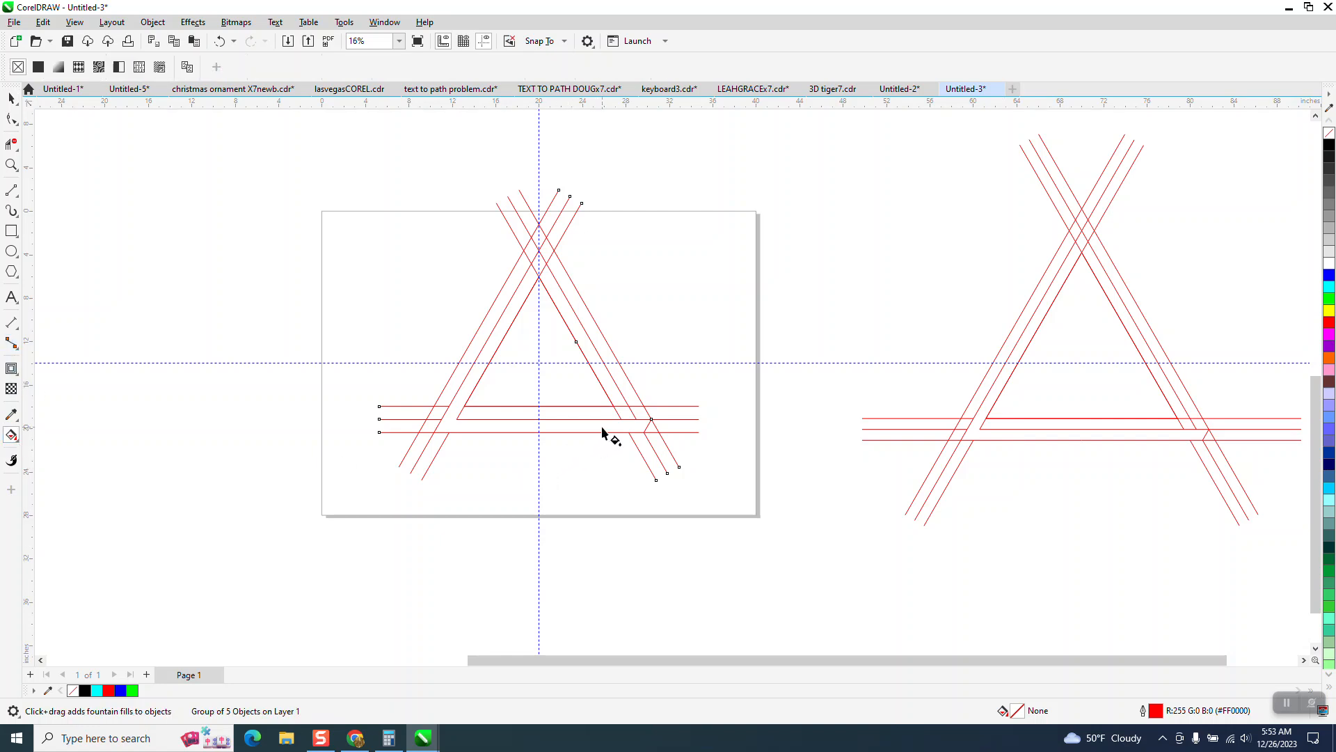
click(13, 437)
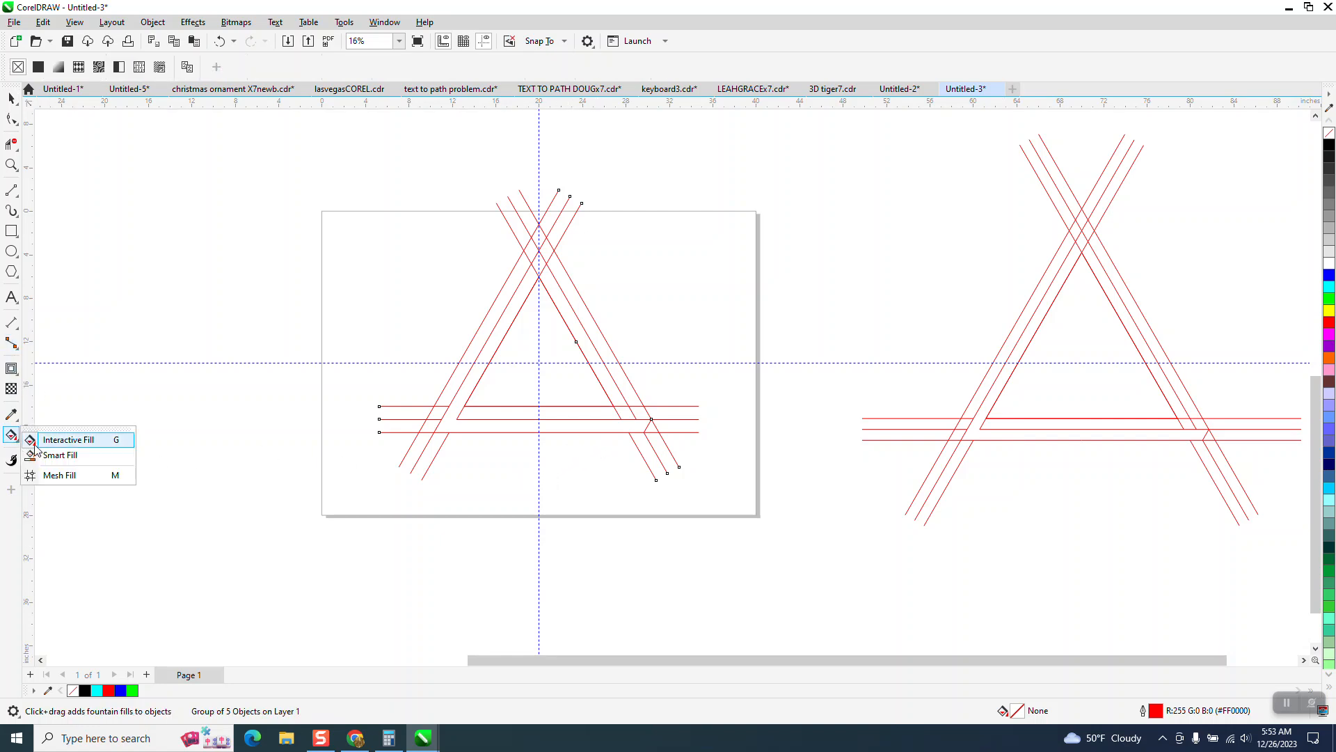
click(59, 454)
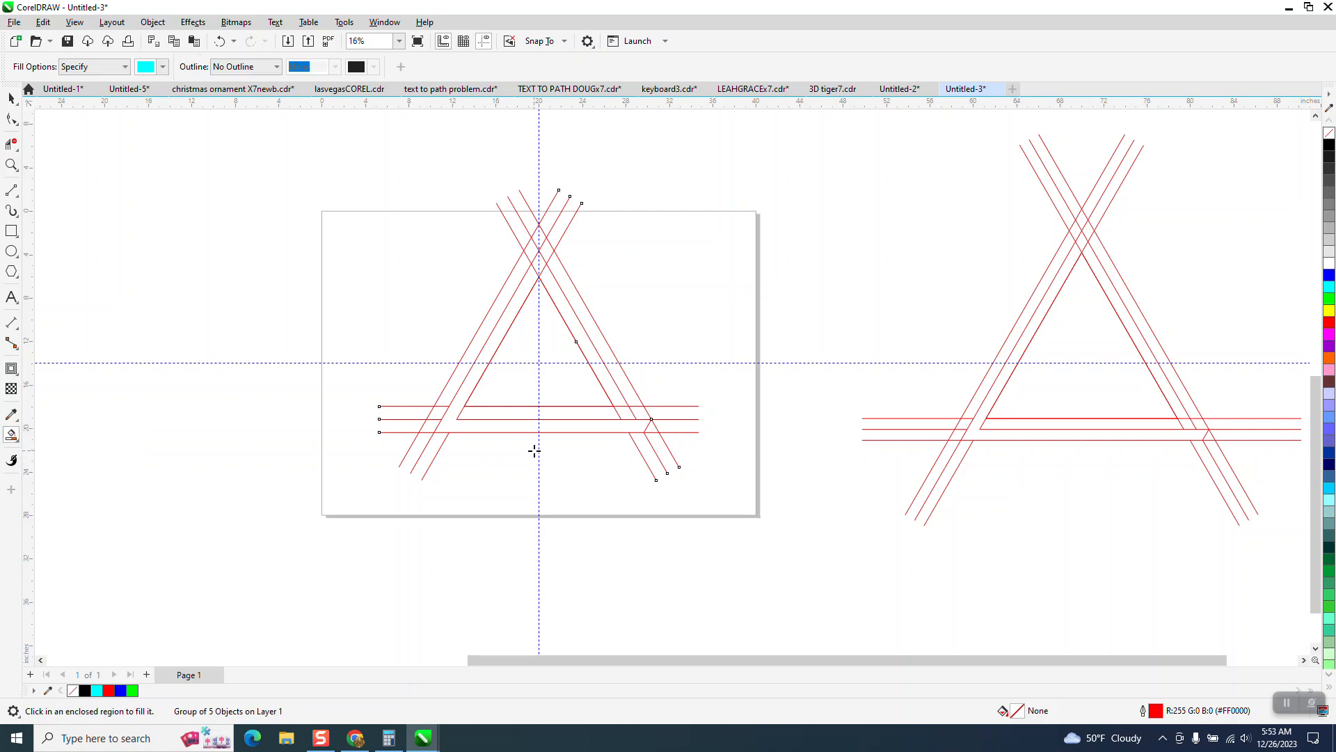
click(577, 429)
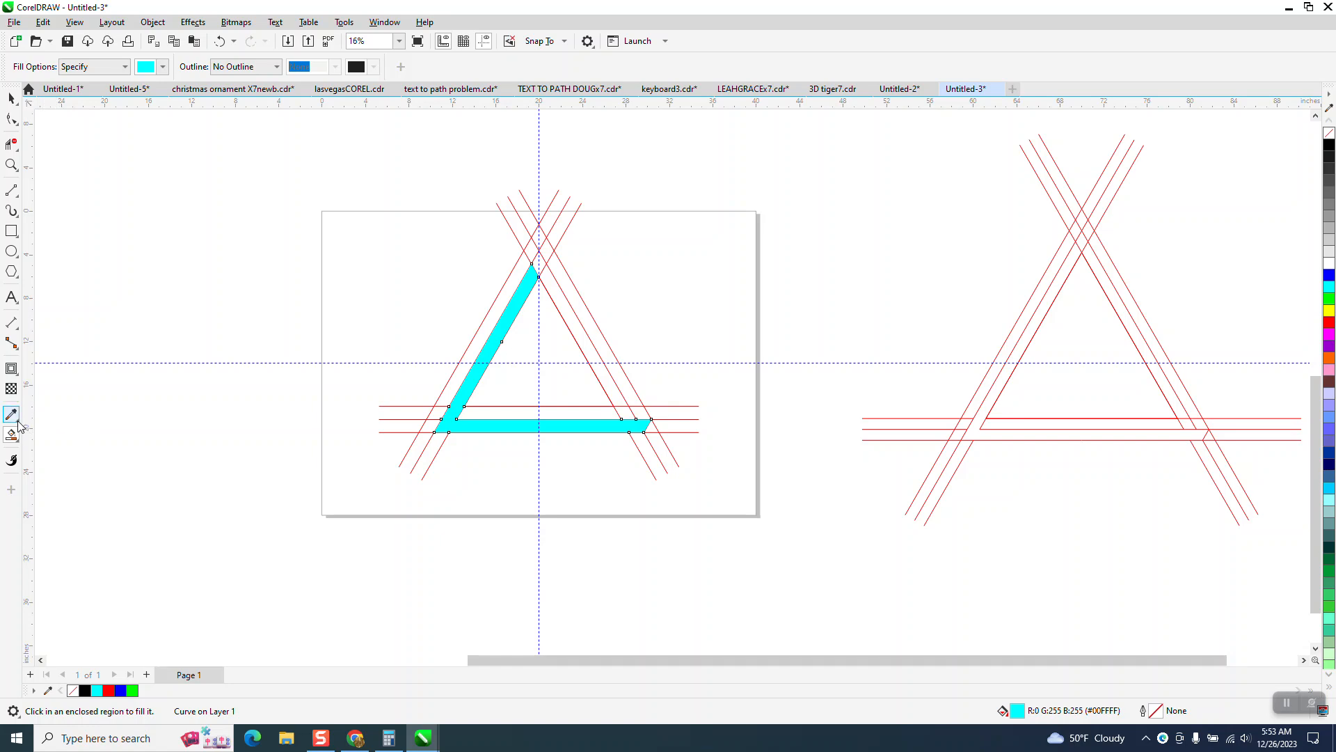
Apply a linear fountain fill to the cyan band, from yellow at the bottom strip's right end to orange at the lower-left corner
click(19, 446)
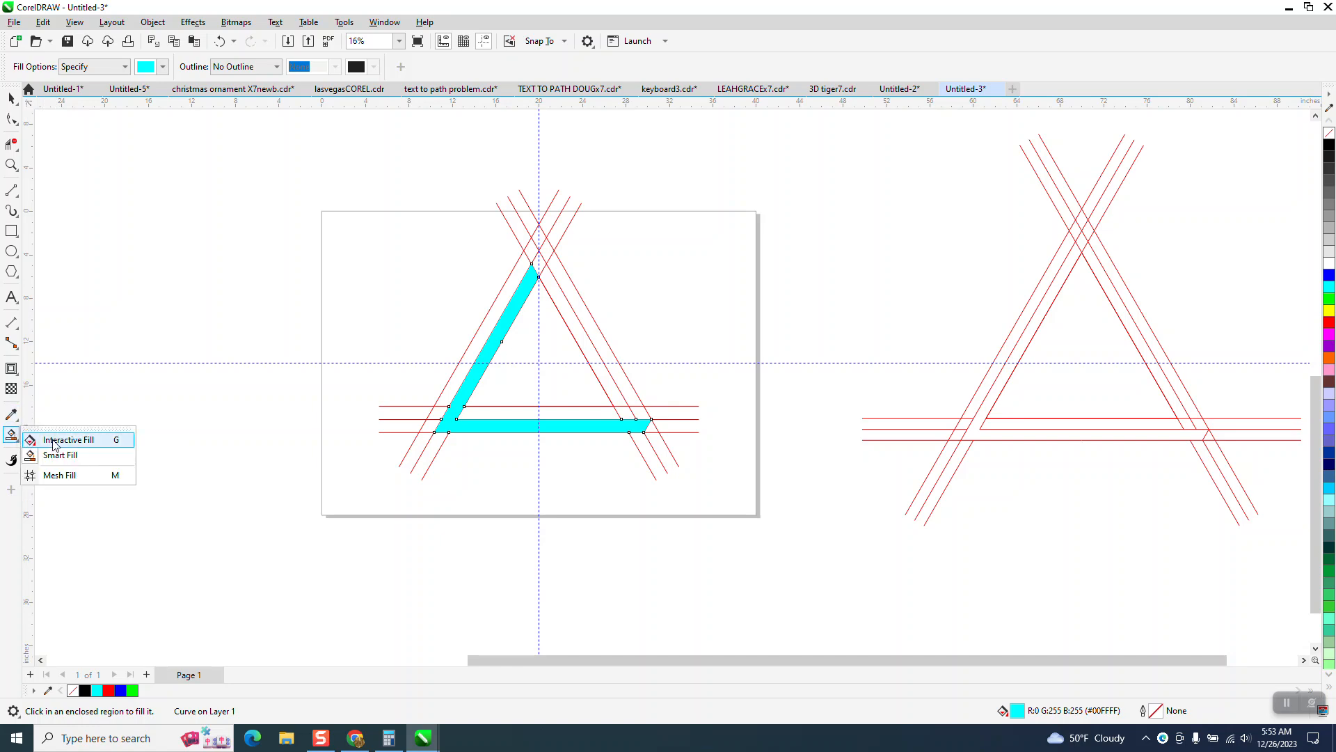
click(52, 439)
drag(629, 425, 428, 425)
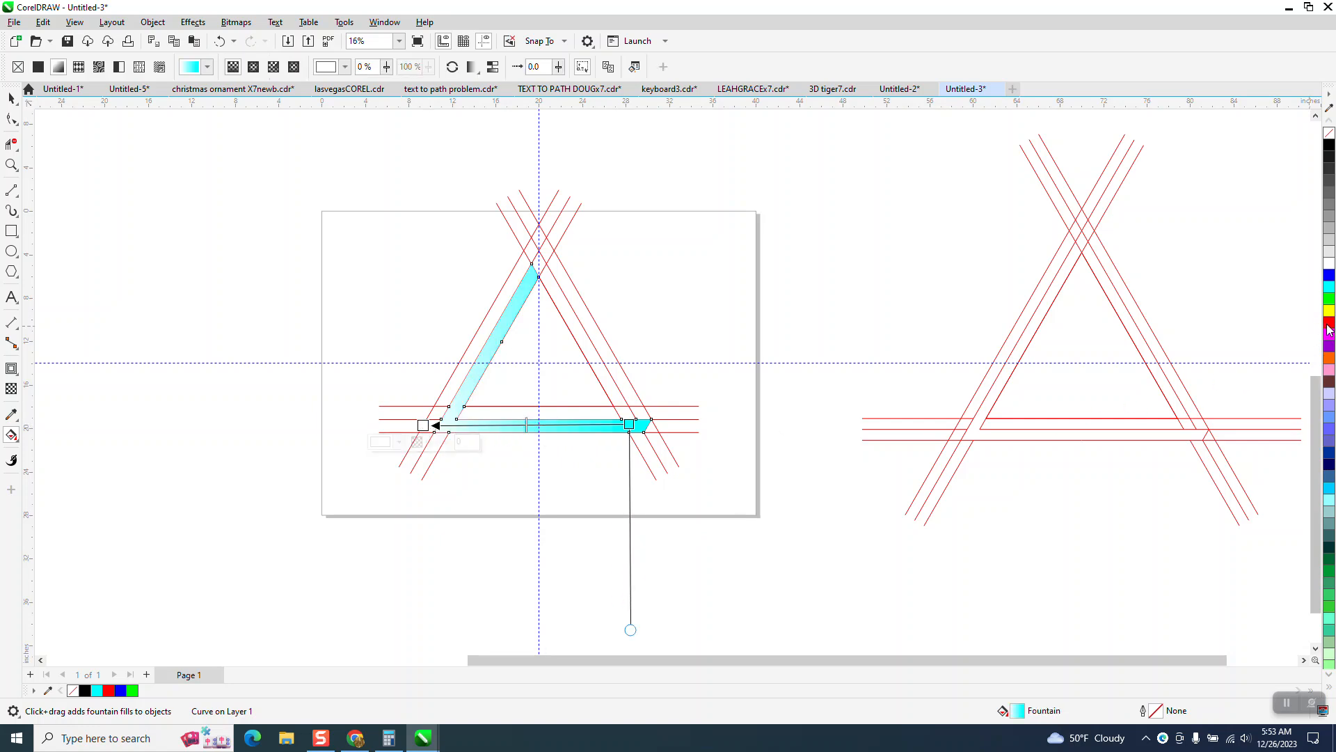
drag(1330, 358, 431, 425)
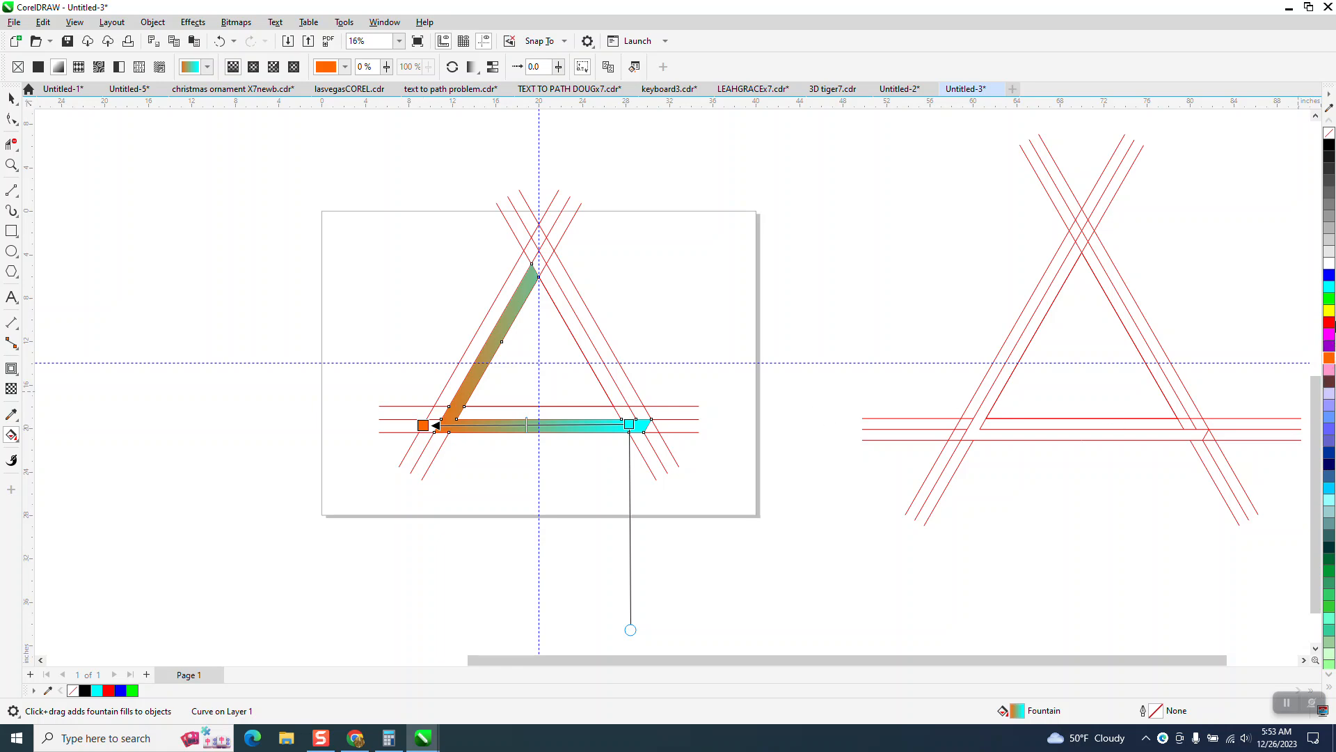
drag(1329, 315, 630, 427)
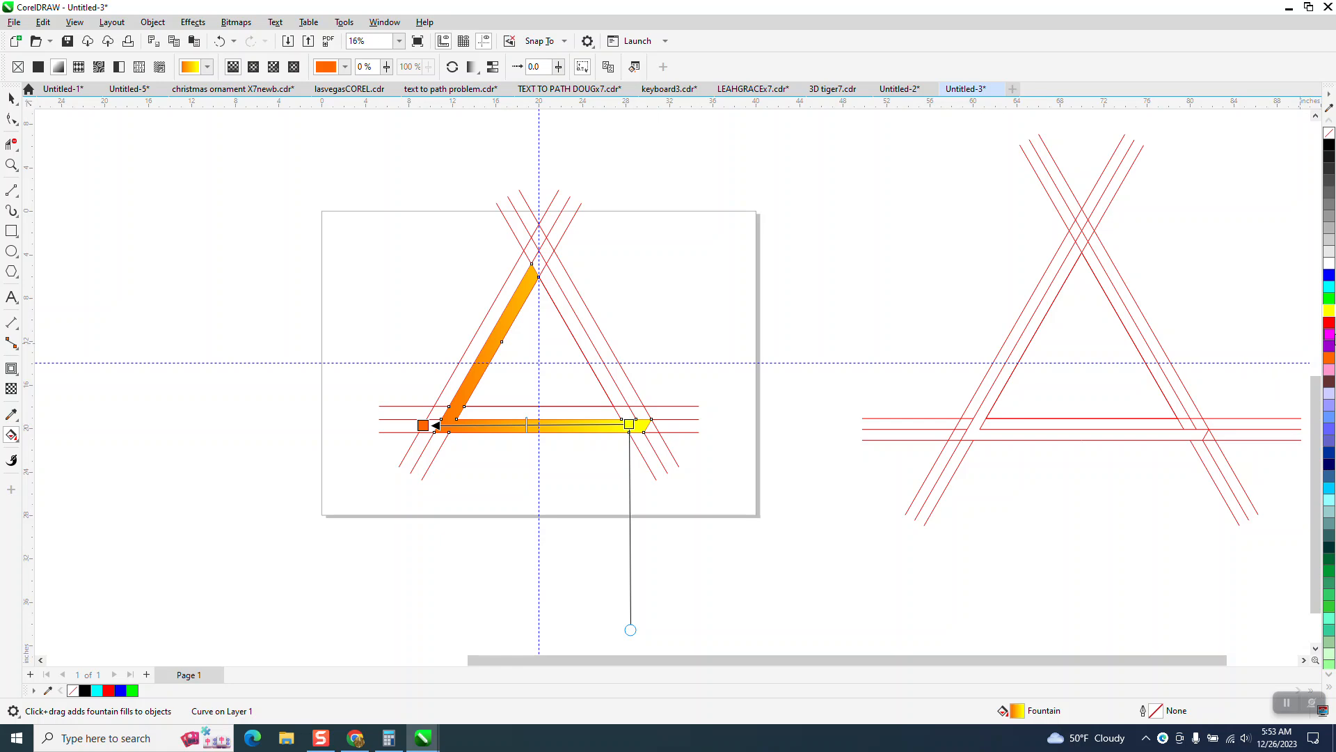
Add a yellow colour node right of the bottom strip's middle and an orange node near the lower-left corner of the gradient
drag(1328, 317, 562, 431)
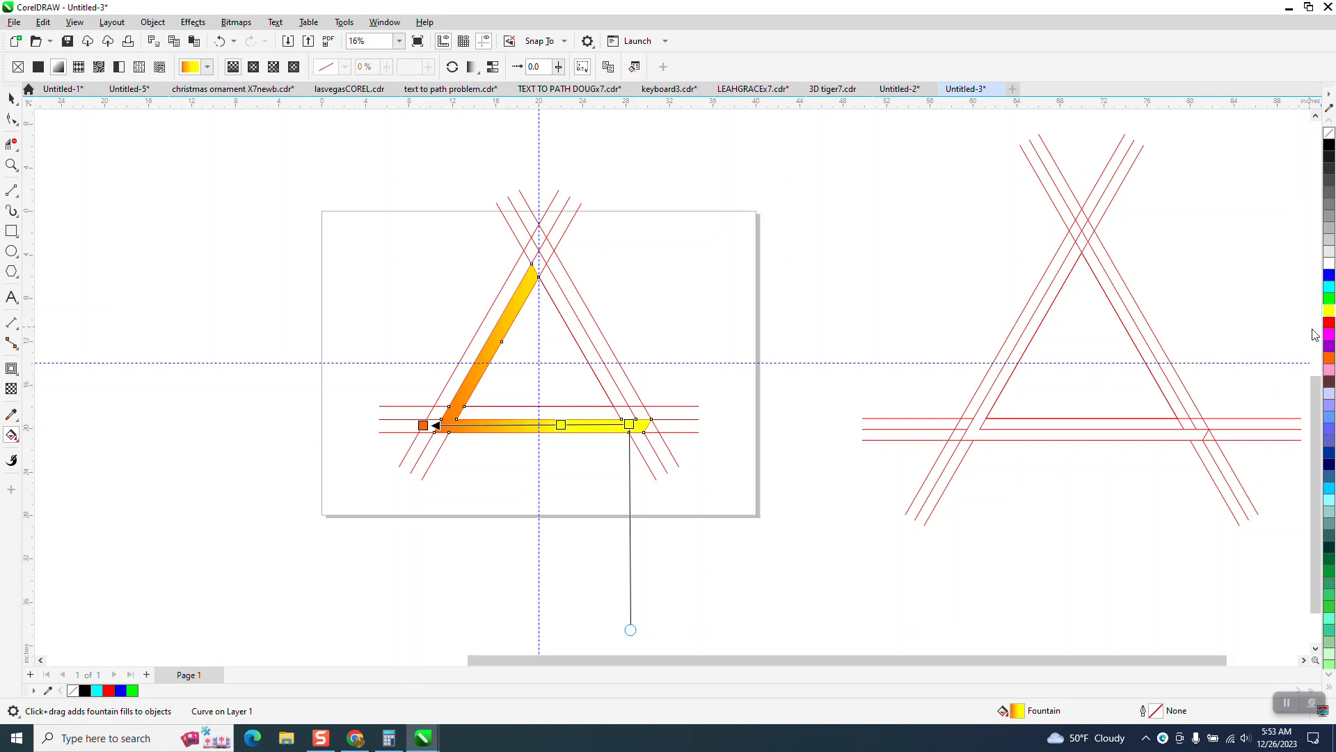
drag(1331, 362, 452, 426)
key(space)
click(86, 158)
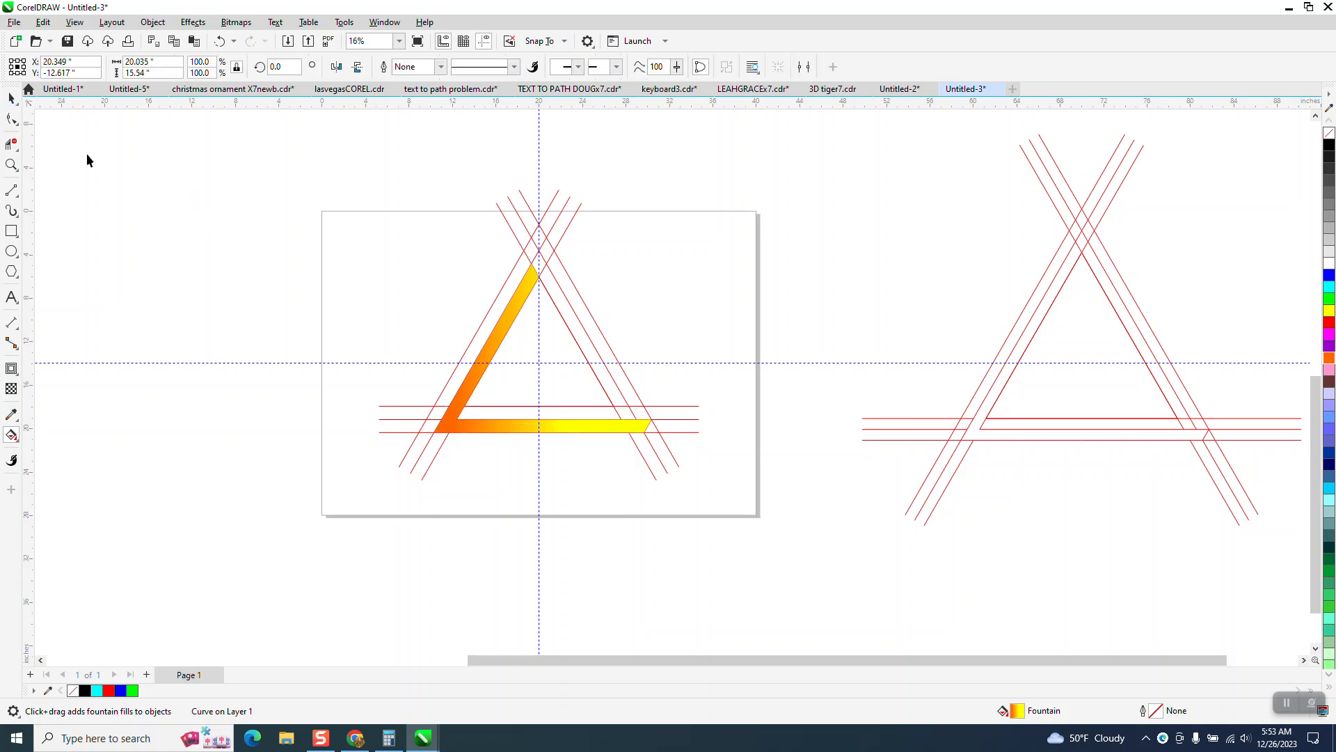
Move the red line group 40 inches left, off the page, leaving the gradient band in place
click(575, 217)
key(Left)
key(Left)
key(Left)
key(Left)
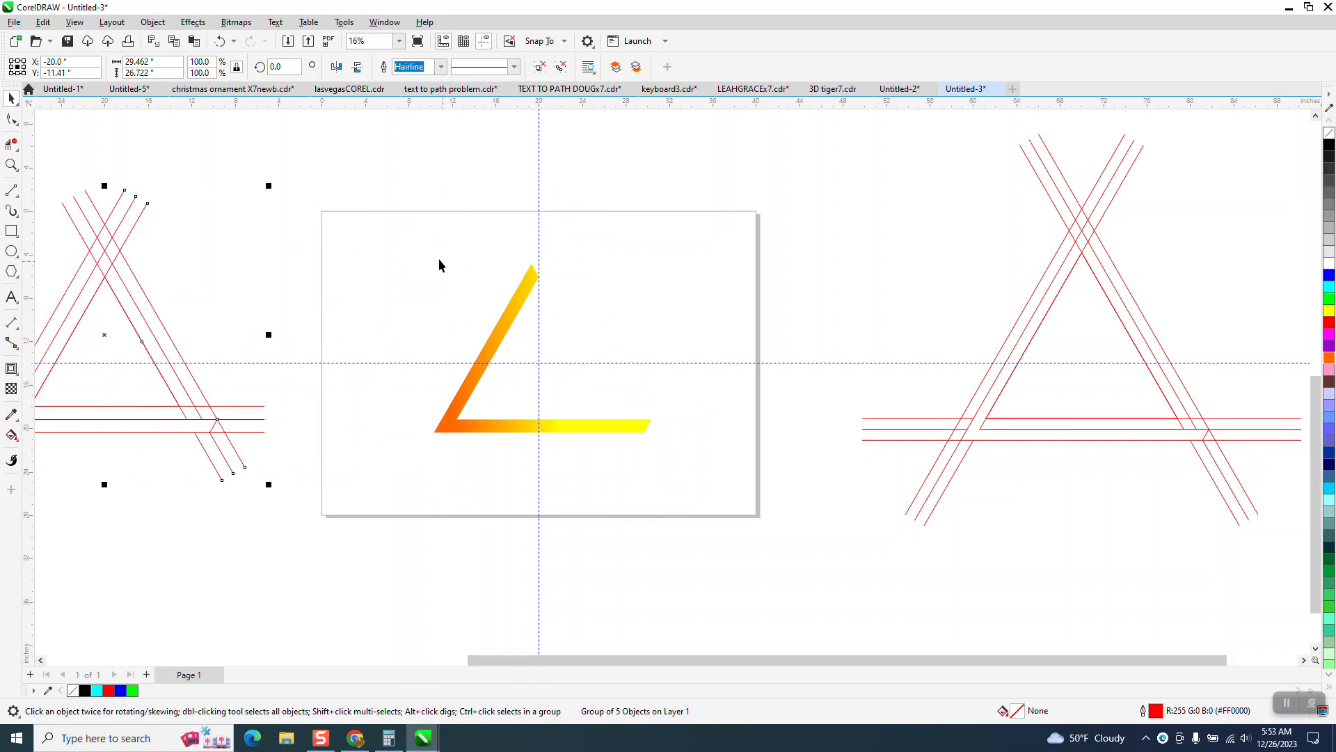
Set the gradient band's rotation centre to the guideline intersection and create two rotated copies, at 240° and 120°, to complete the triangle
click(508, 311)
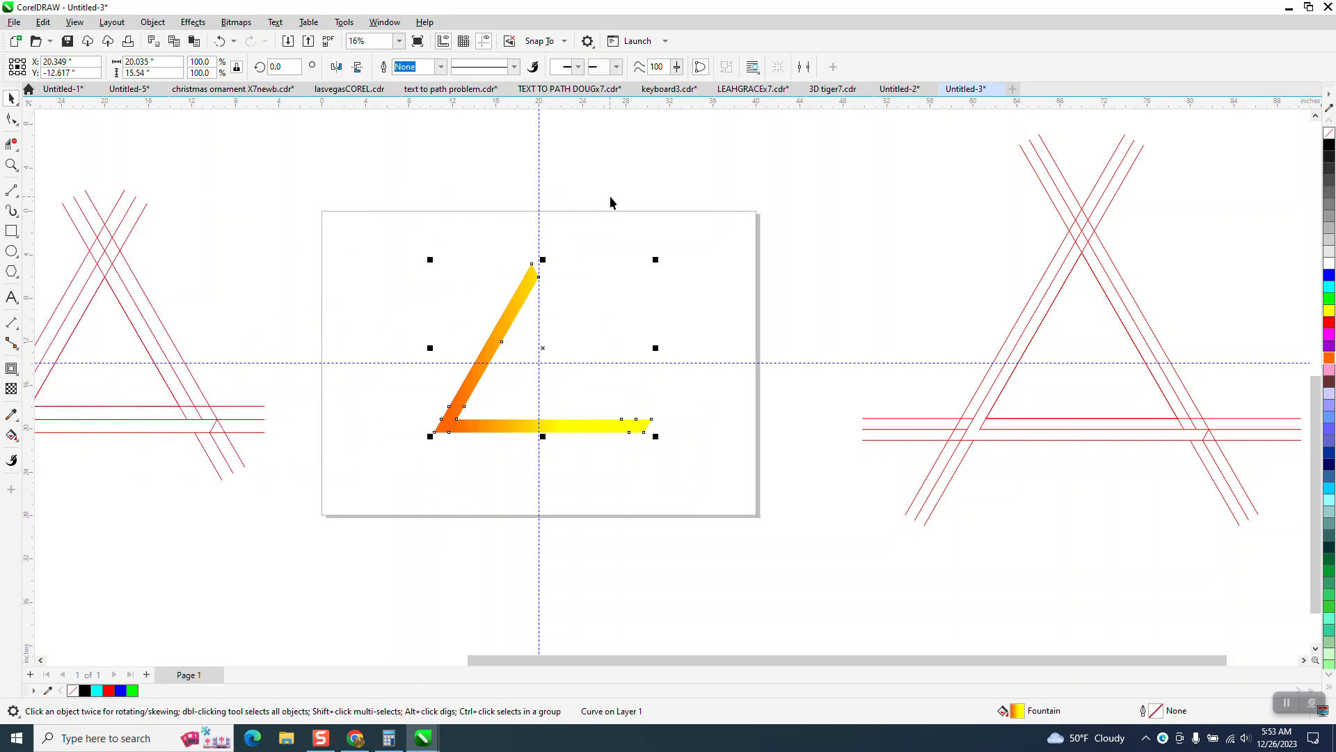
click(544, 349)
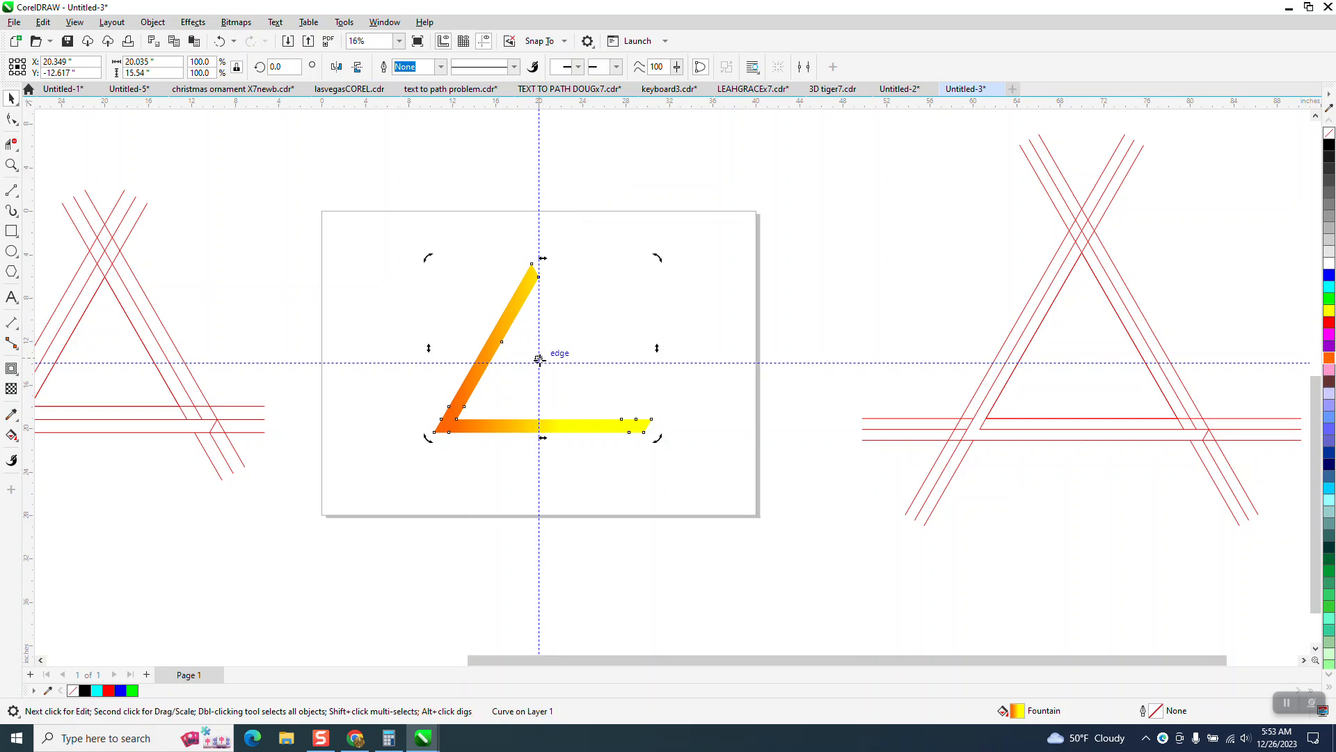
click(509, 322)
click(507, 320)
drag(290, 68, 256, 81)
text(240)
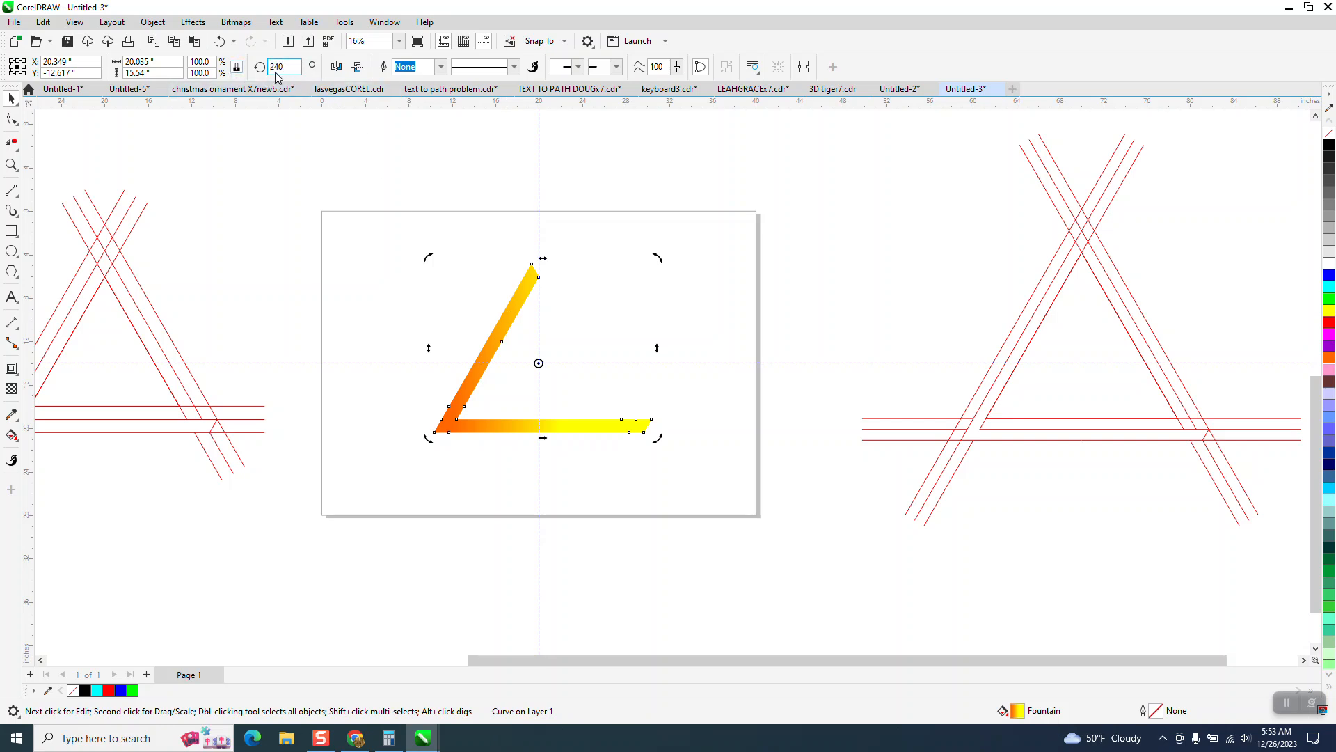
key(Return)
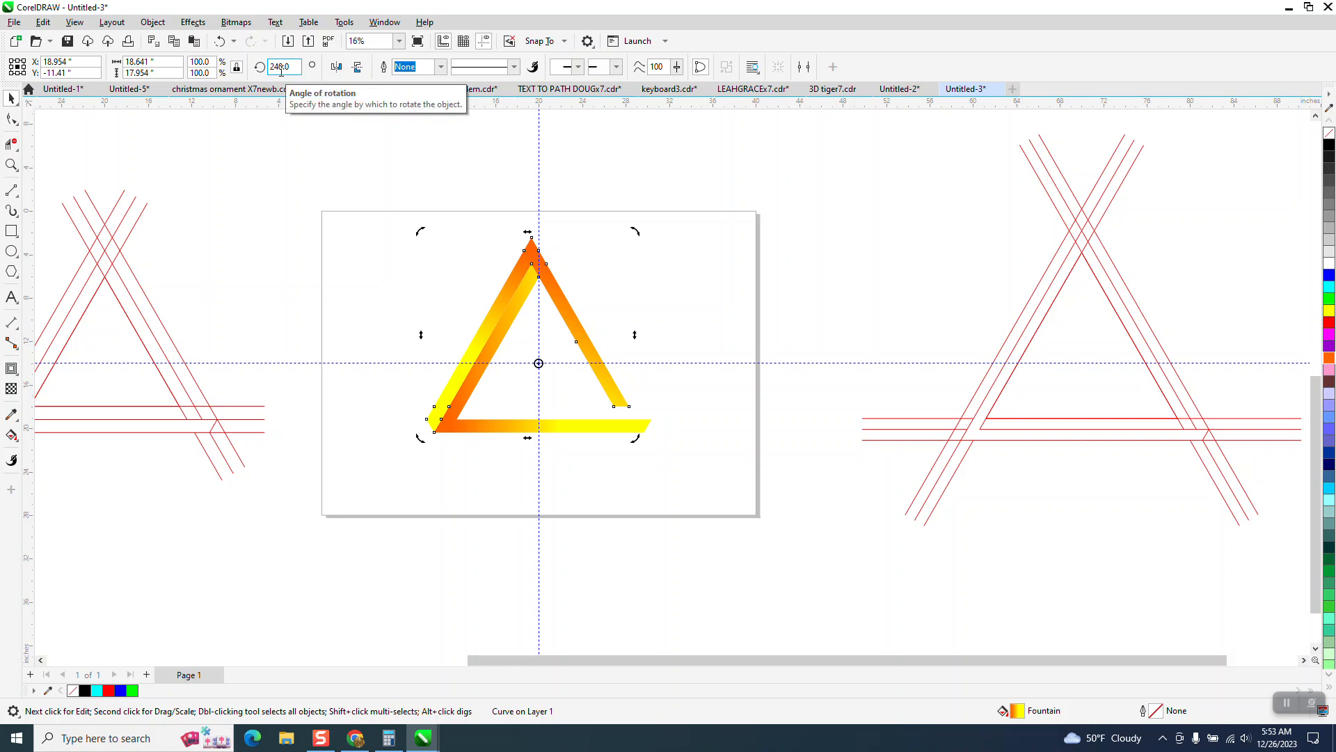
key(ctrl+d)
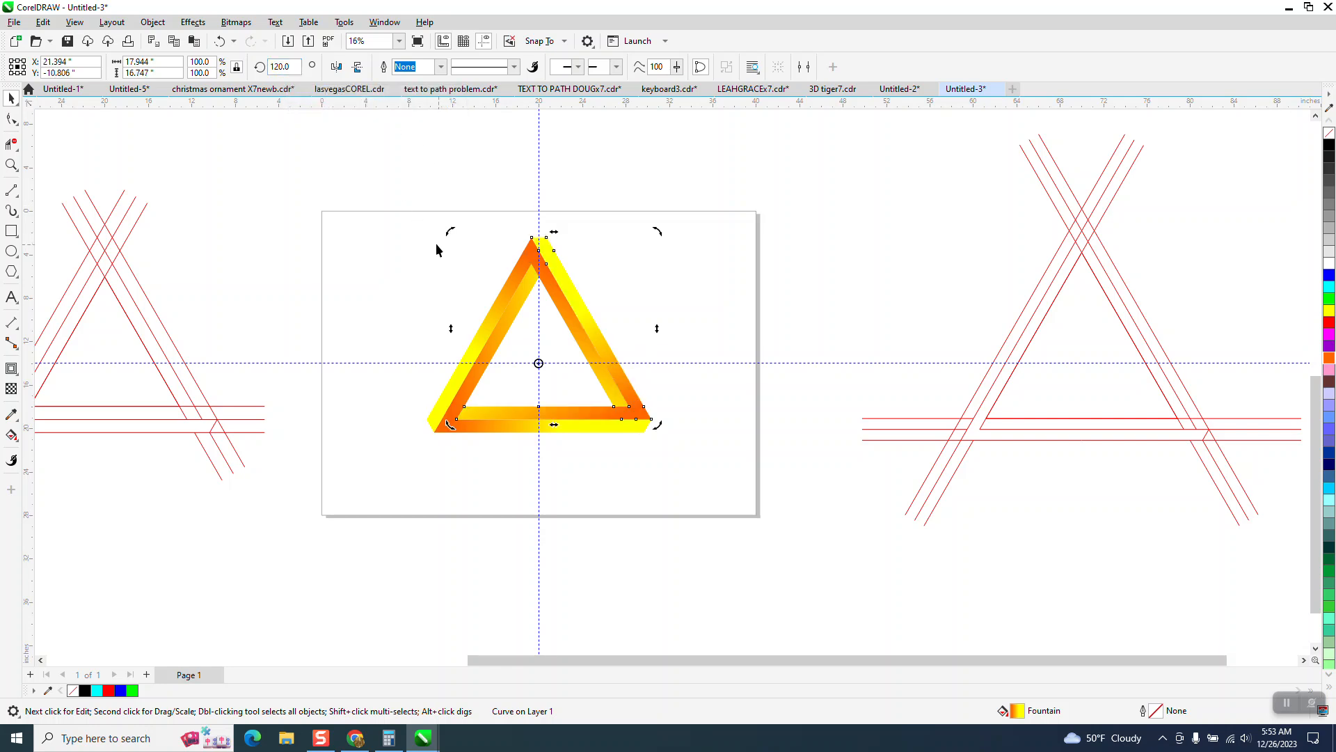
Select the three gradient bands of the triangle and give them a black outline
click(11, 165)
drag(411, 217, 778, 482)
click(12, 98)
scroll(349, 192, down, 1)
drag(319, 142, 486, 358)
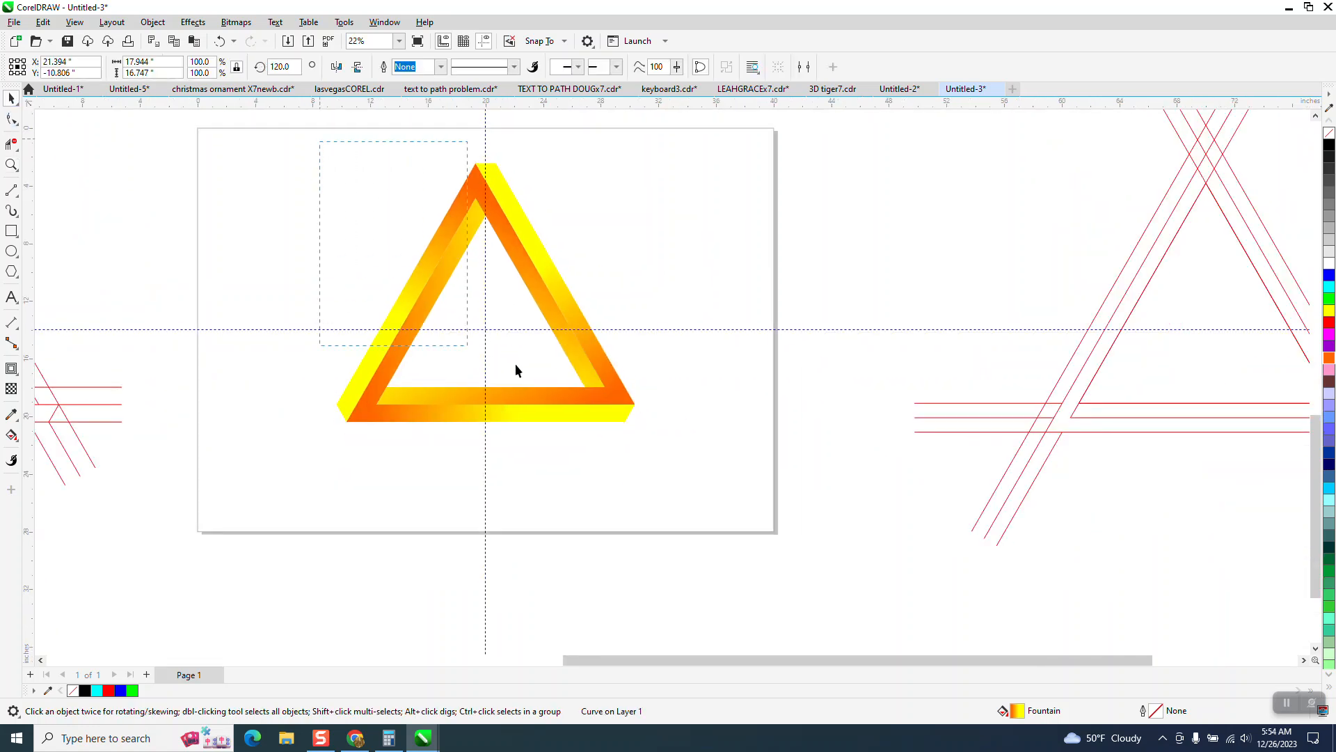
drag(683, 459, 685, 461)
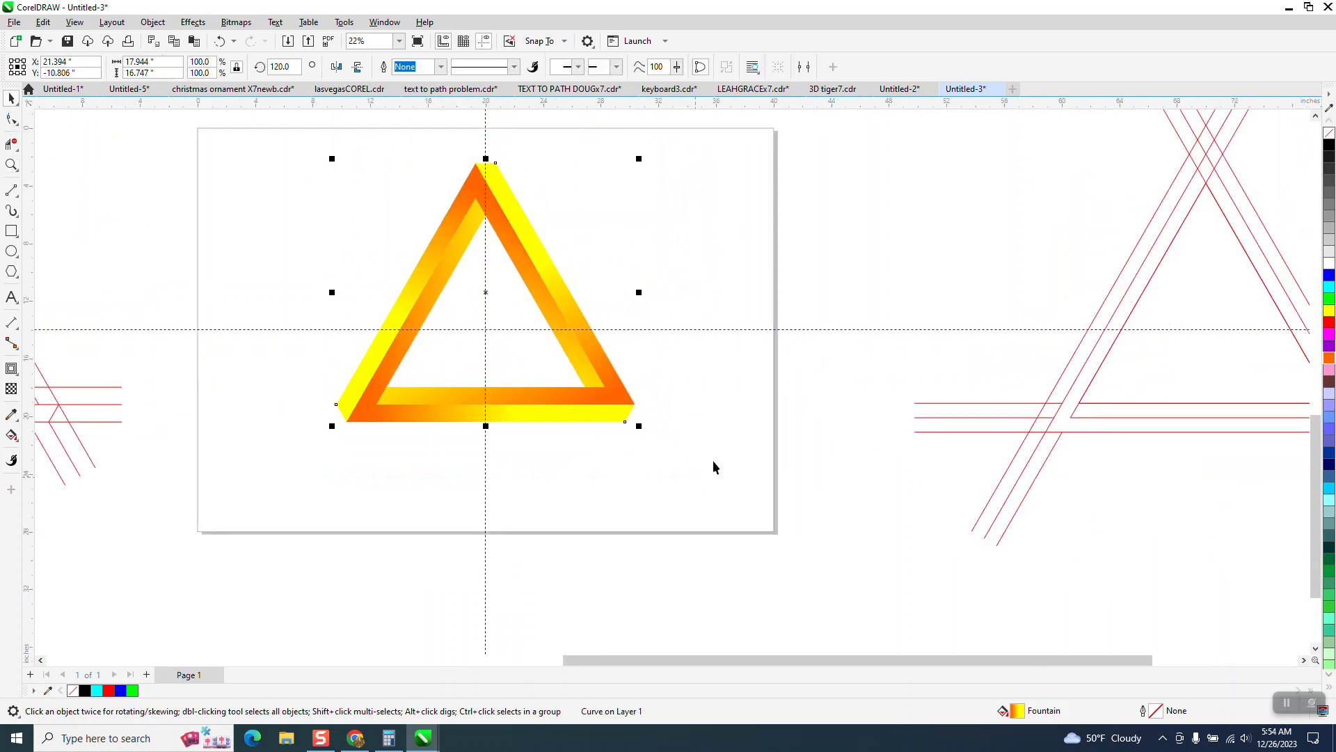
right_click(1330, 147)
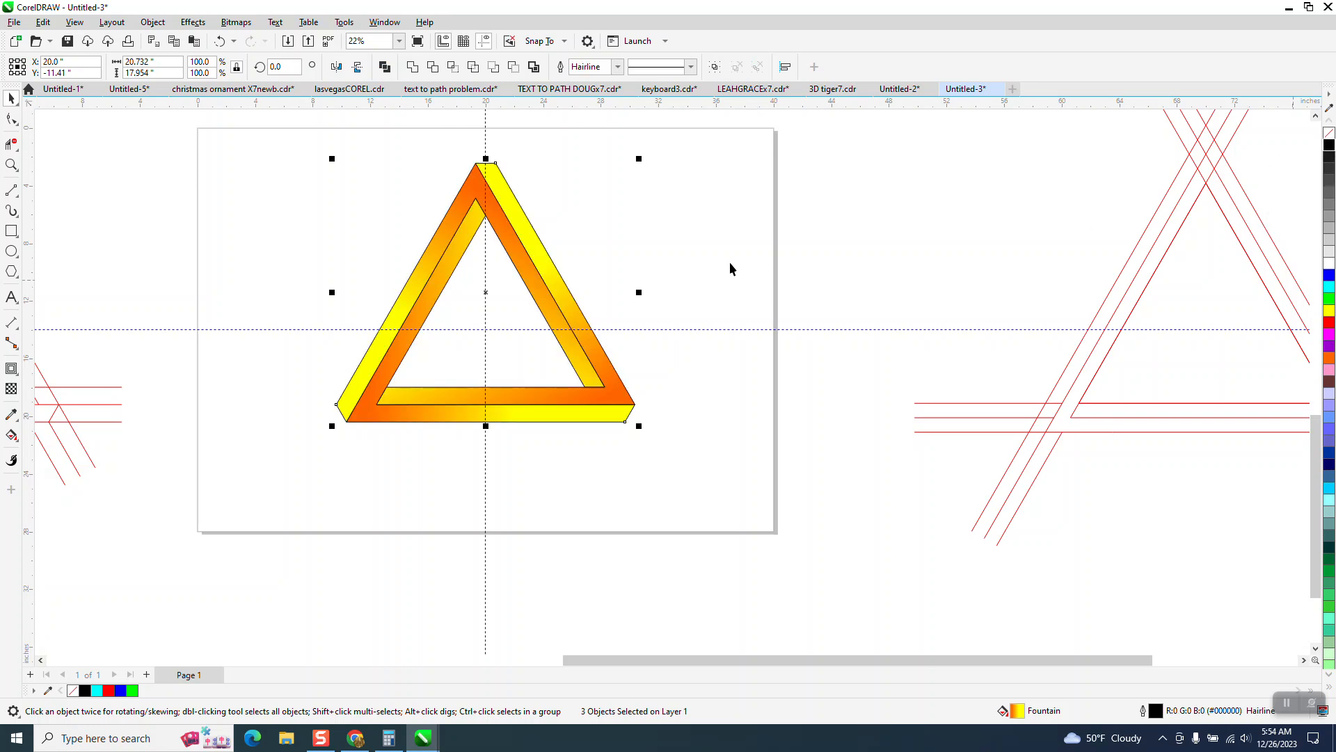
Group the three outlined bands of the gradient triangle
scroll(664, 290, down, 1)
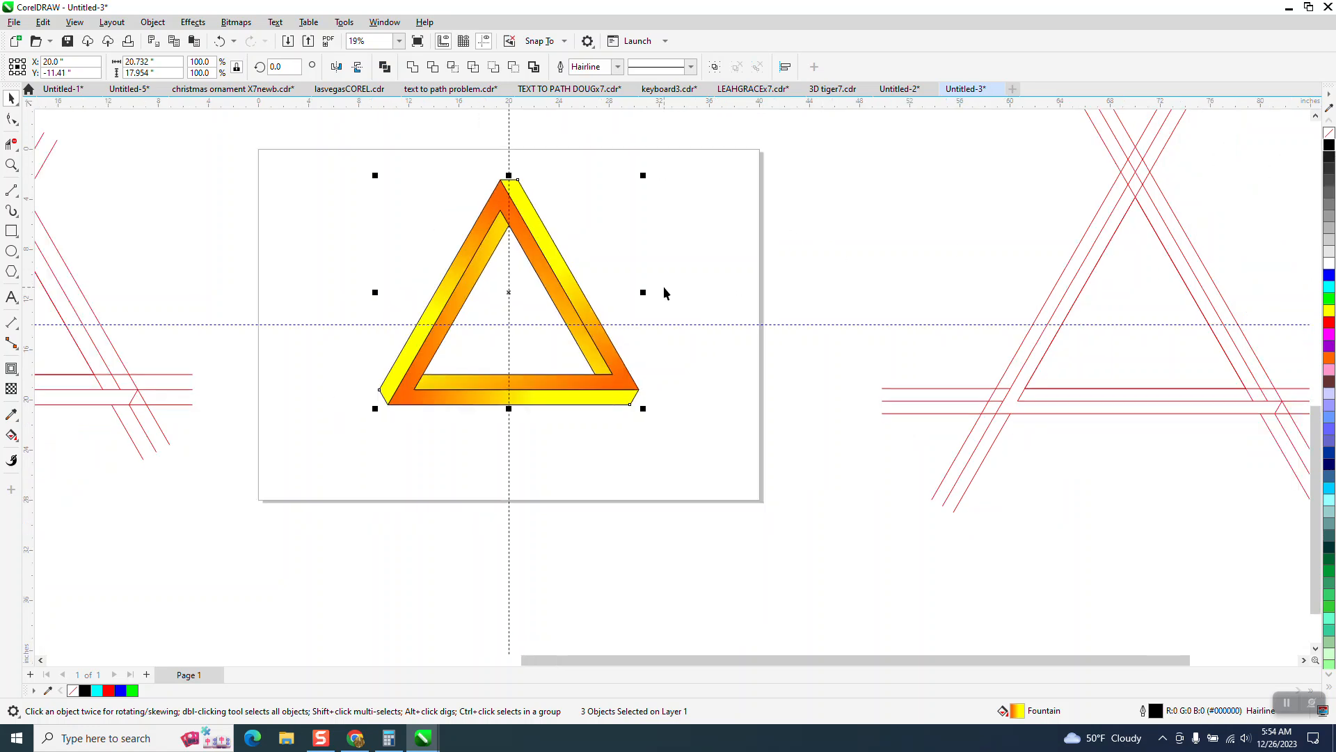
drag(349, 147, 677, 463)
key(ctrl+g)
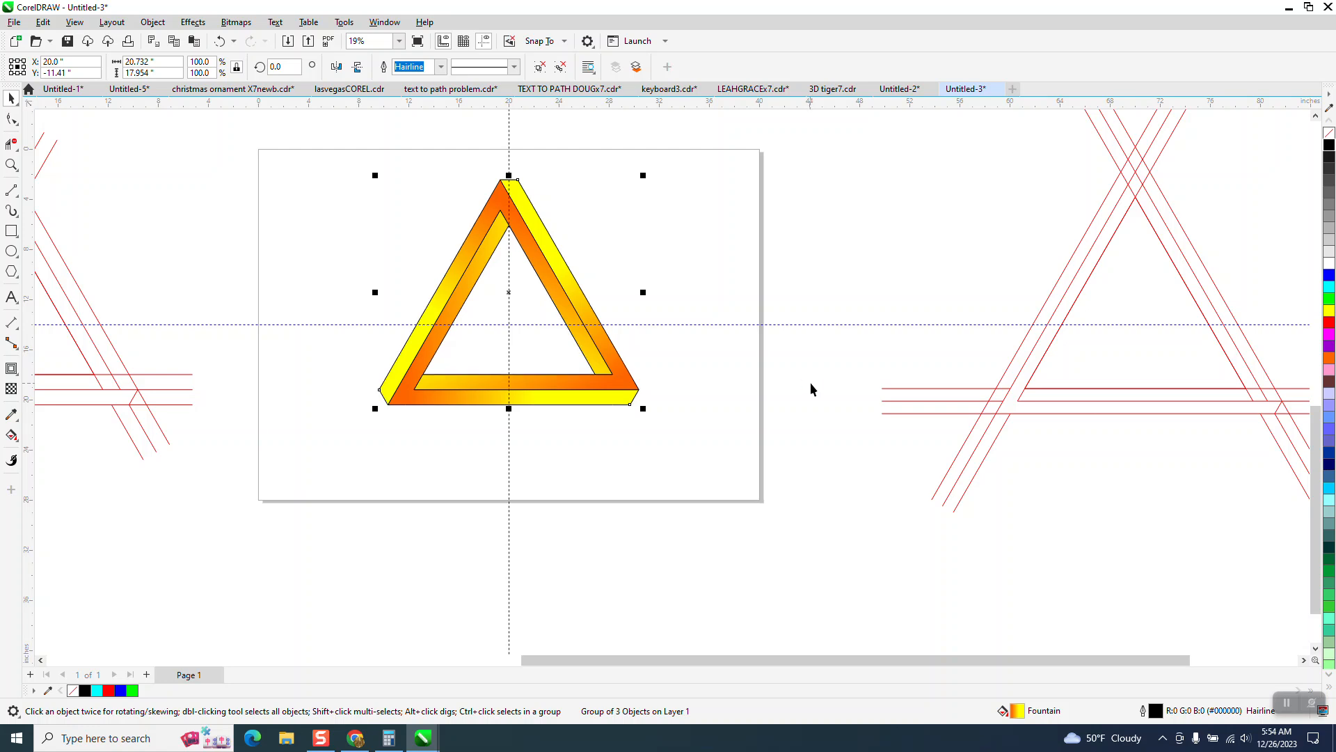
Place a copy of the triangle group above and to the right of the original, and hide the guidelines
drag(508, 293, 623, 241)
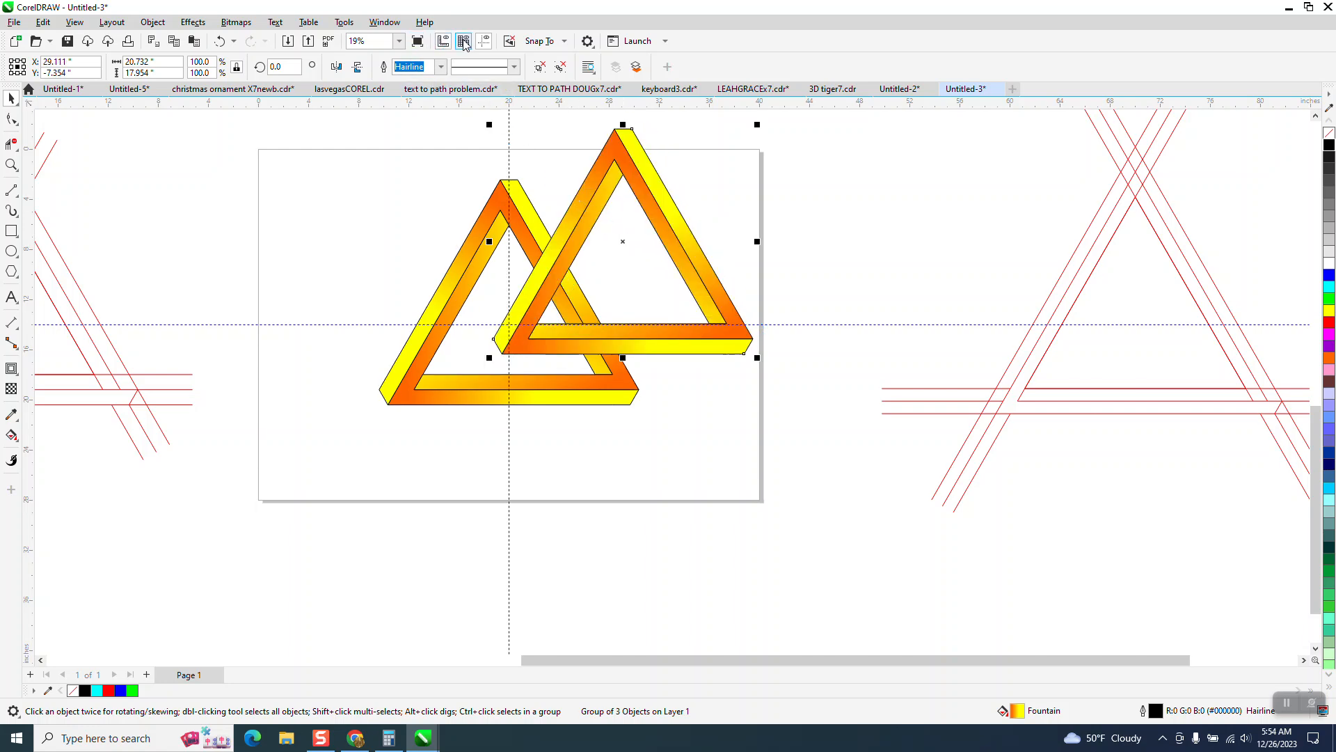
click(483, 42)
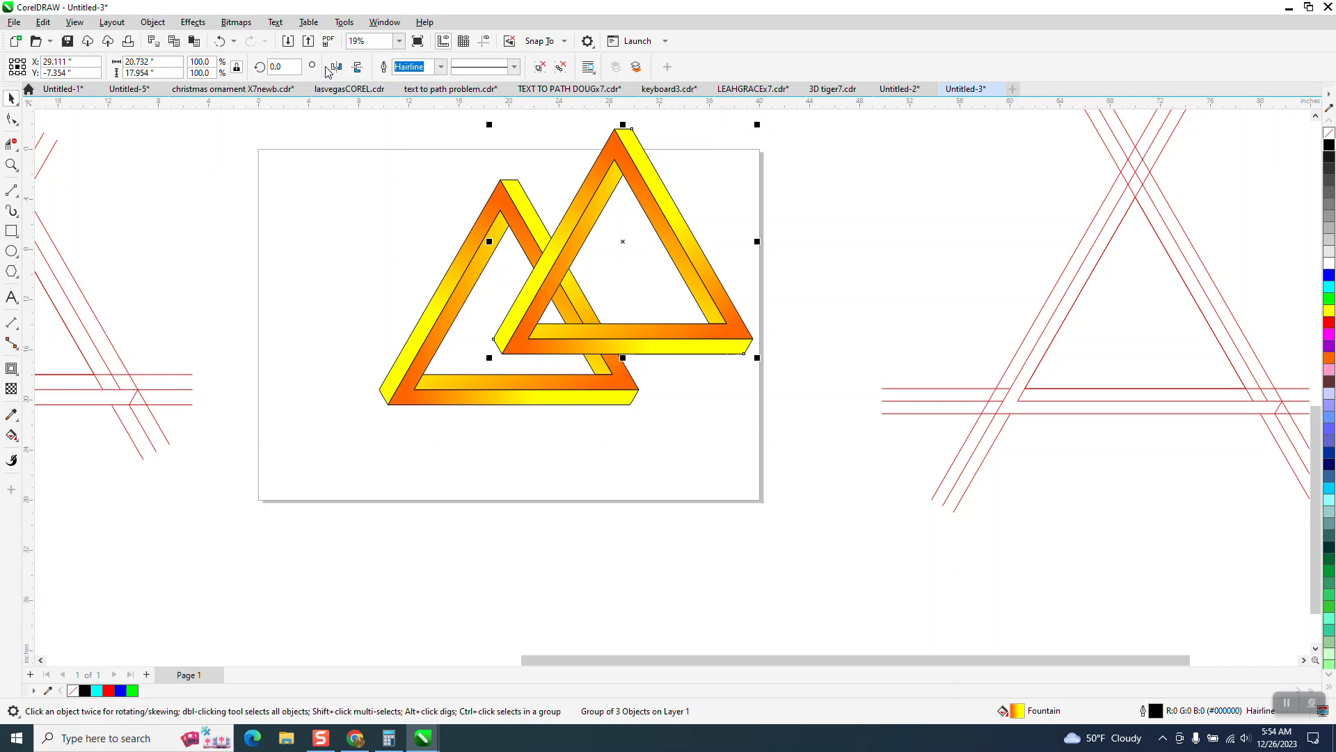
Mirror the copied triangle vertically and move it down so it overlaps the right side and base of the original triangle
click(358, 66)
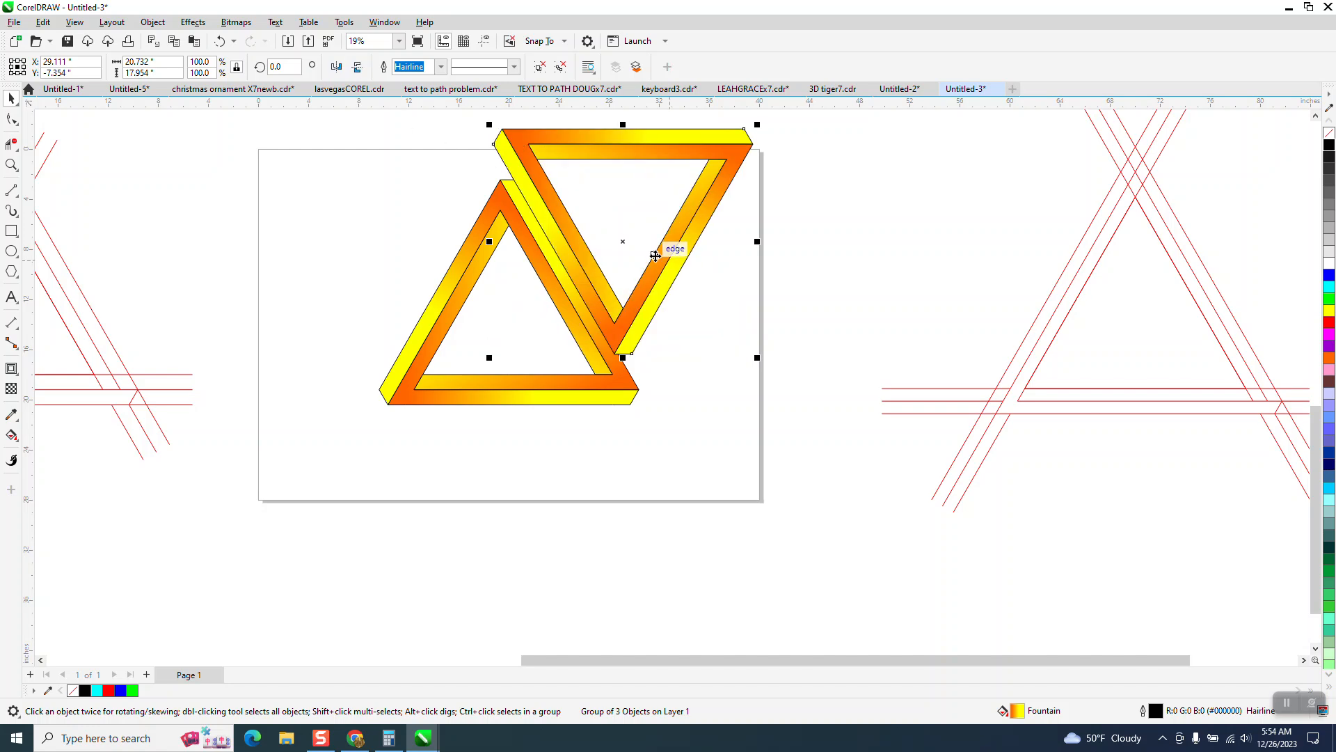
drag(624, 244, 614, 425)
click(836, 259)
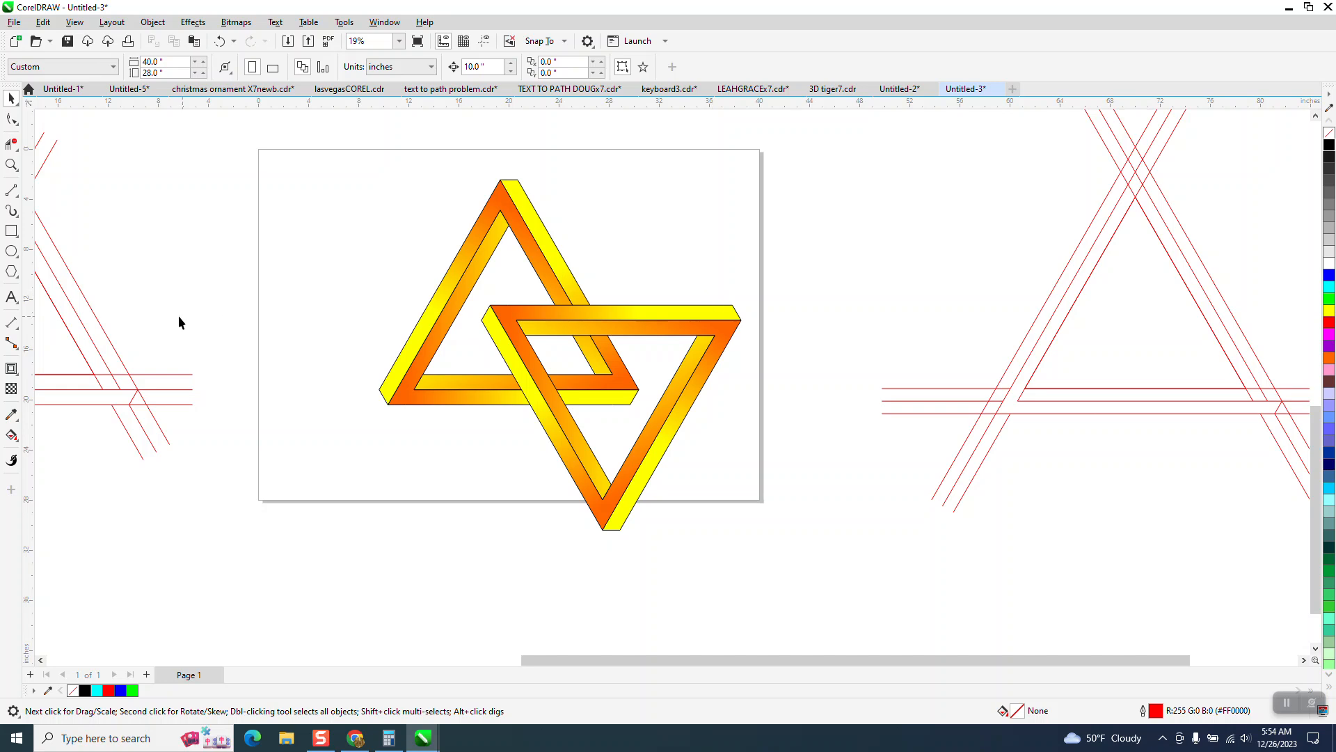
Draw a rectangle about 7.9 by 6.2 inches over the crossing of the inverted triangle's top edge and the upright triangle's right side
click(10, 230)
drag(646, 276, 546, 354)
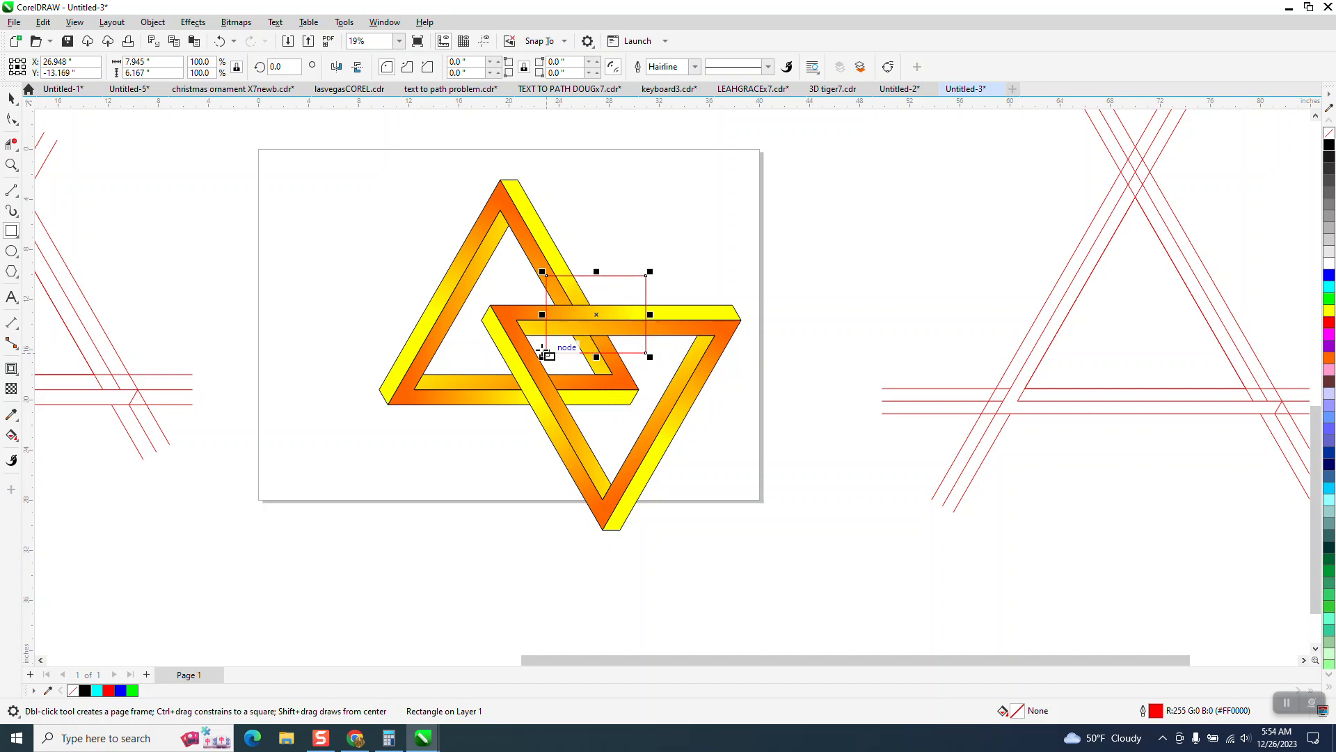
click(13, 98)
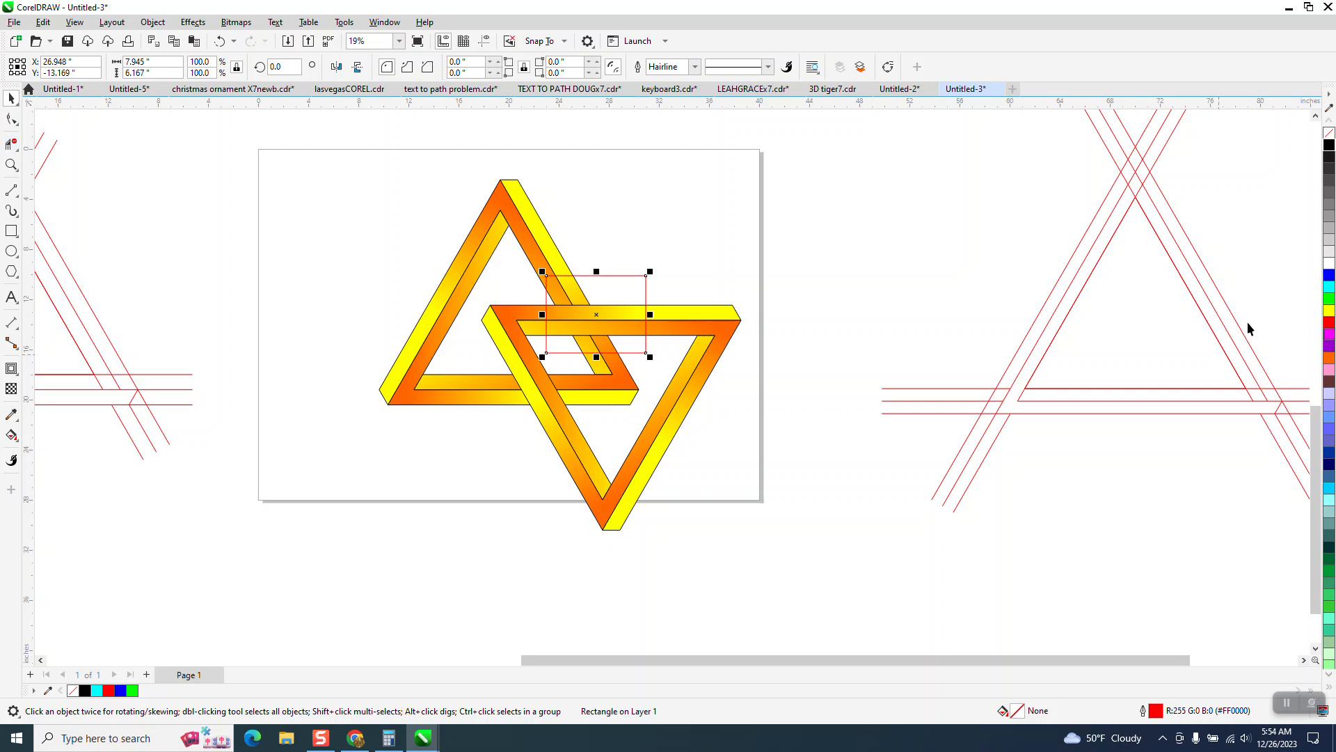
Delete all the red lines of the ungrouped triangle drawing to the right of the page
click(1059, 337)
scroll(1058, 335, down, 2)
drag(912, 172, 1264, 480)
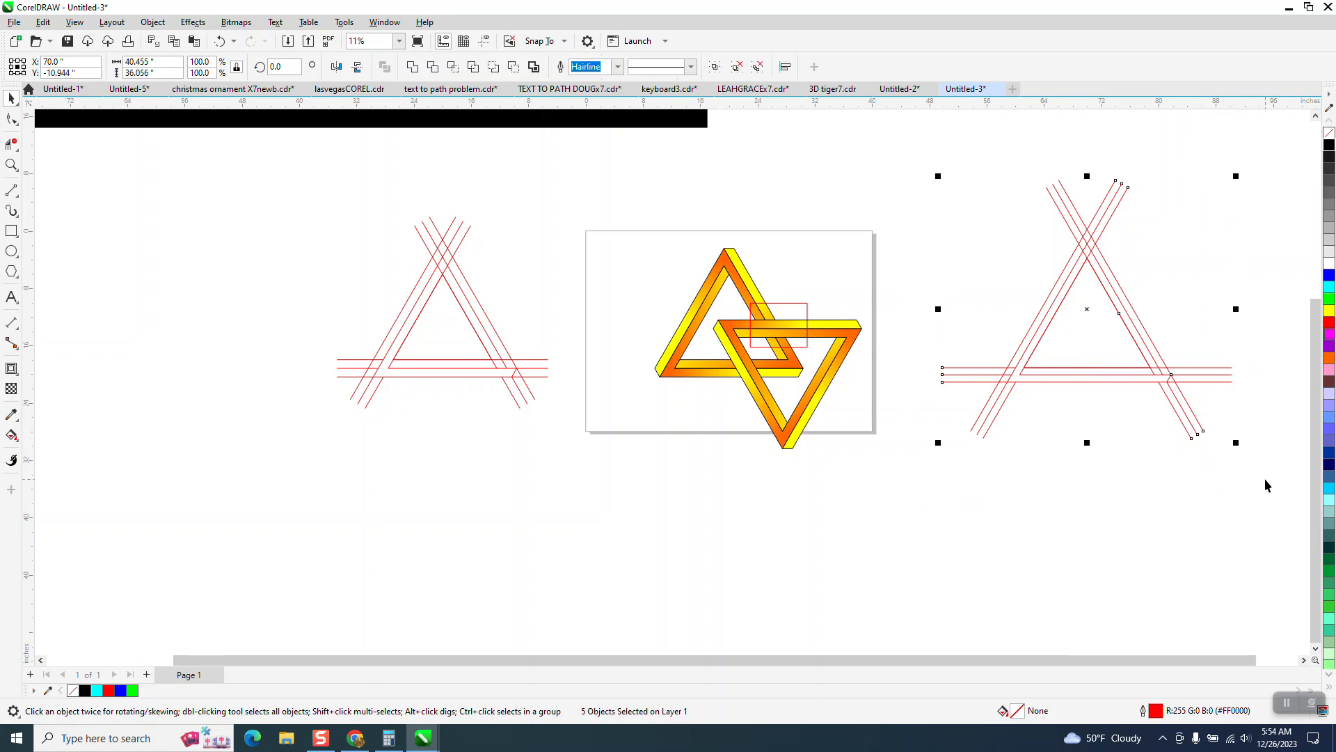
key(Delete)
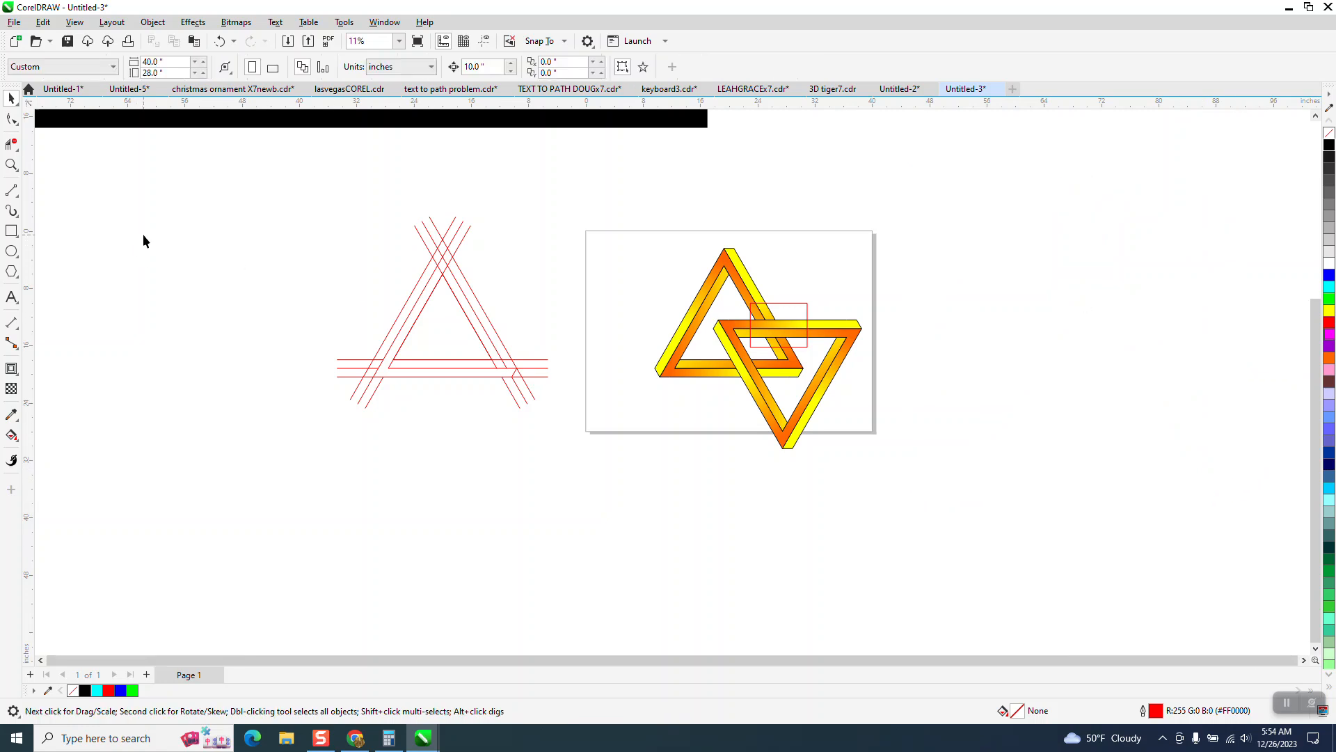
Intersect the red rectangle with the inverted triangle to make a separate piece of its top edge
click(11, 165)
drag(628, 226, 1006, 524)
click(11, 97)
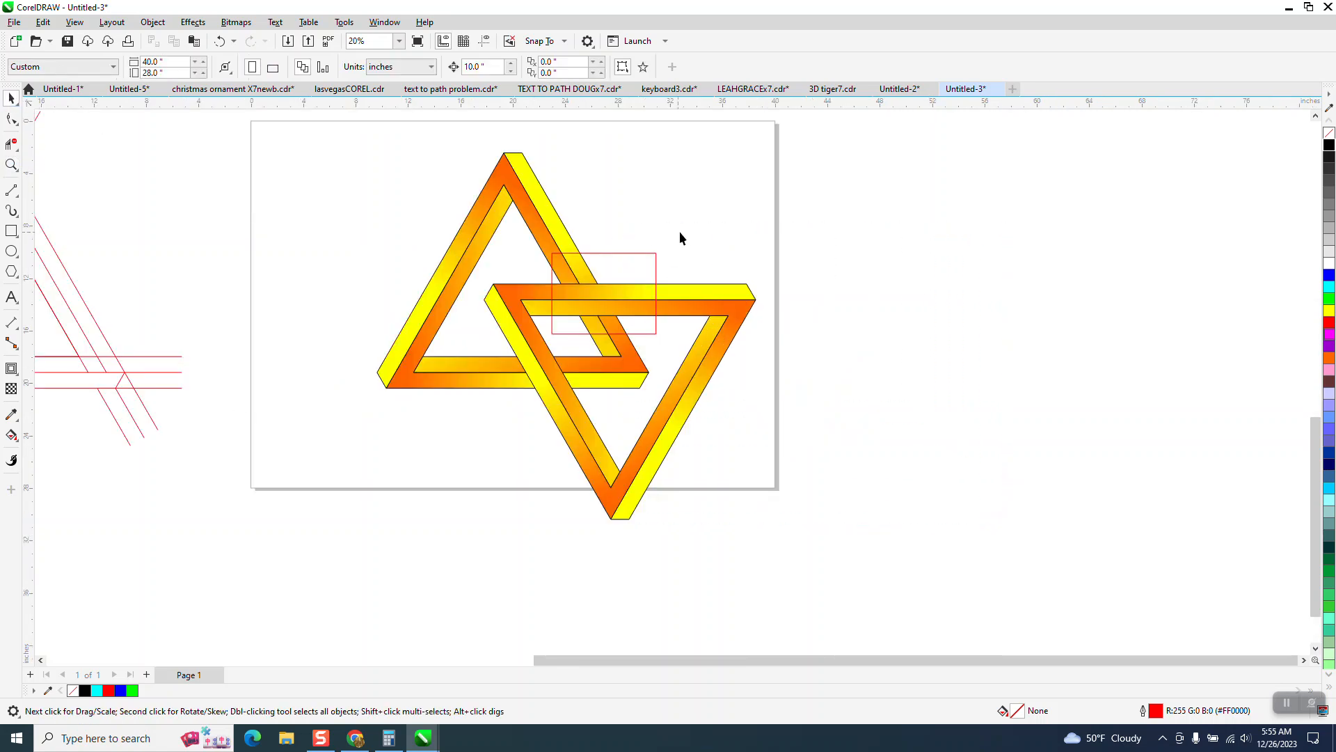
click(631, 254)
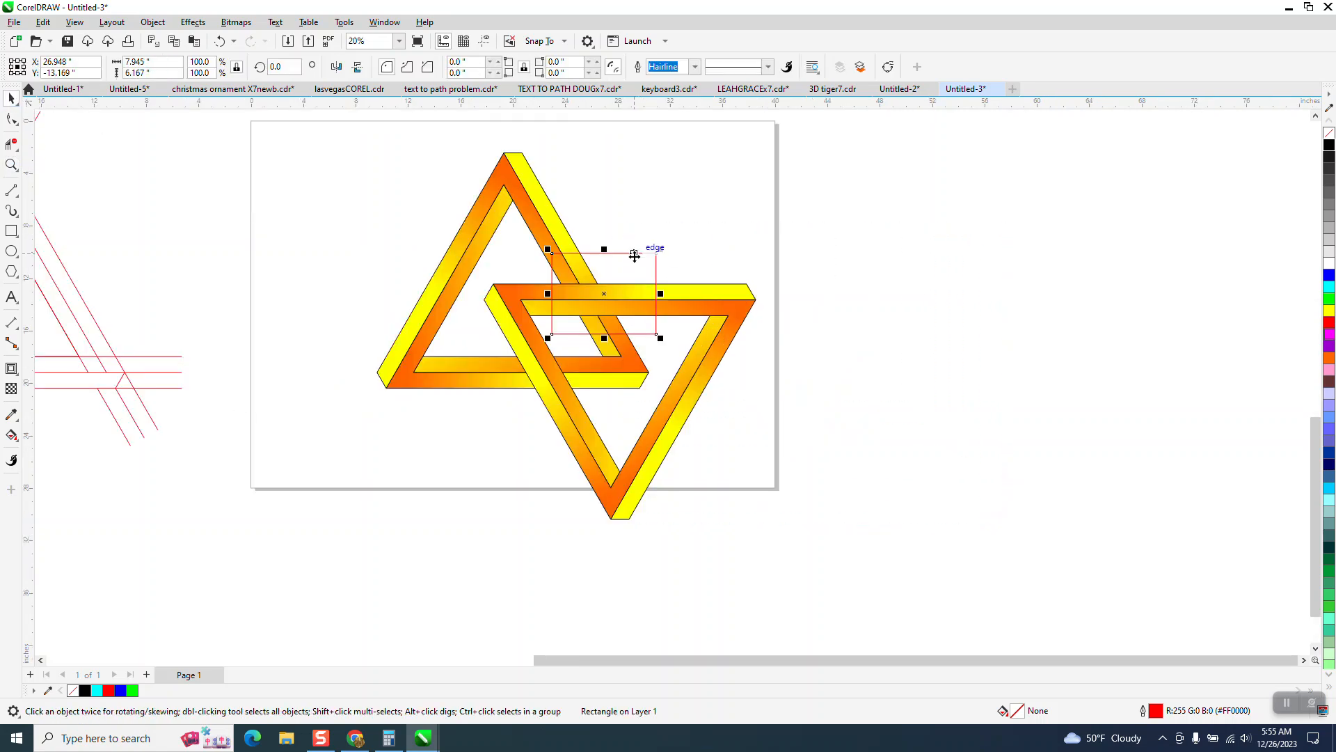
shift+click(704, 306)
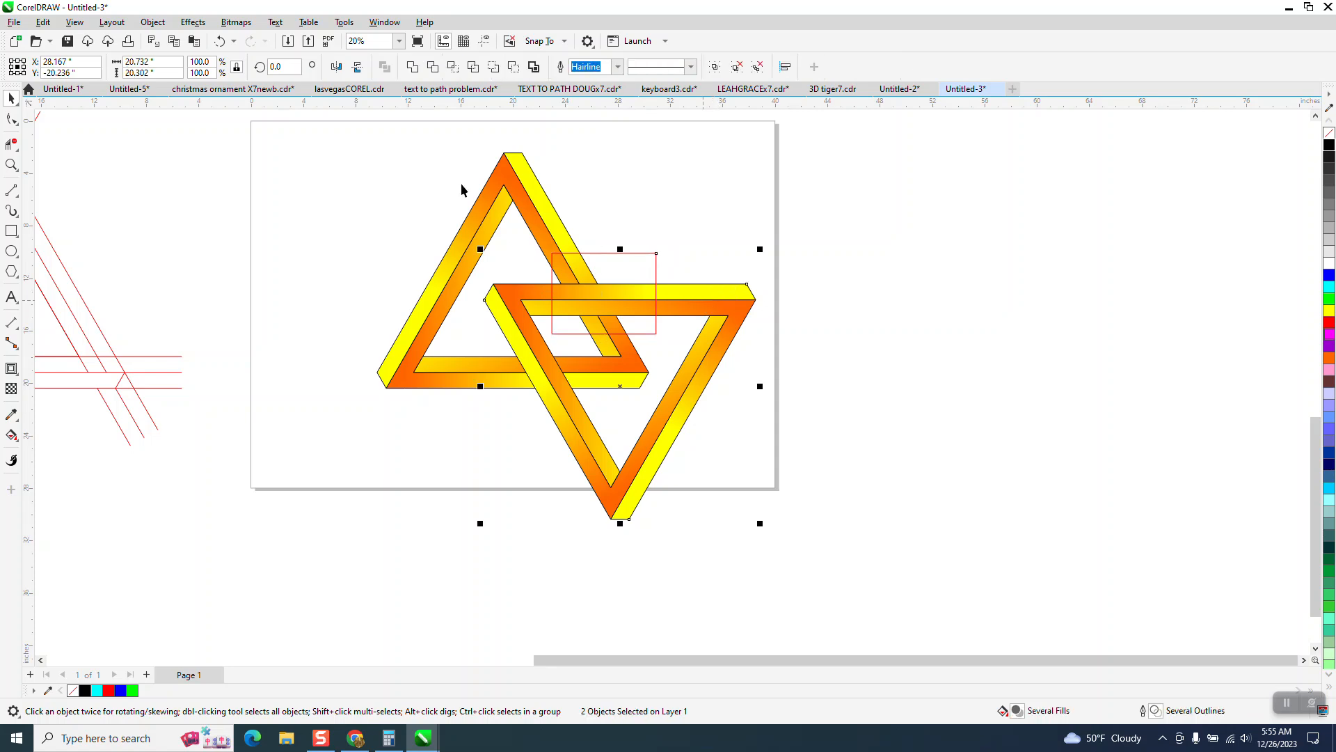
click(453, 68)
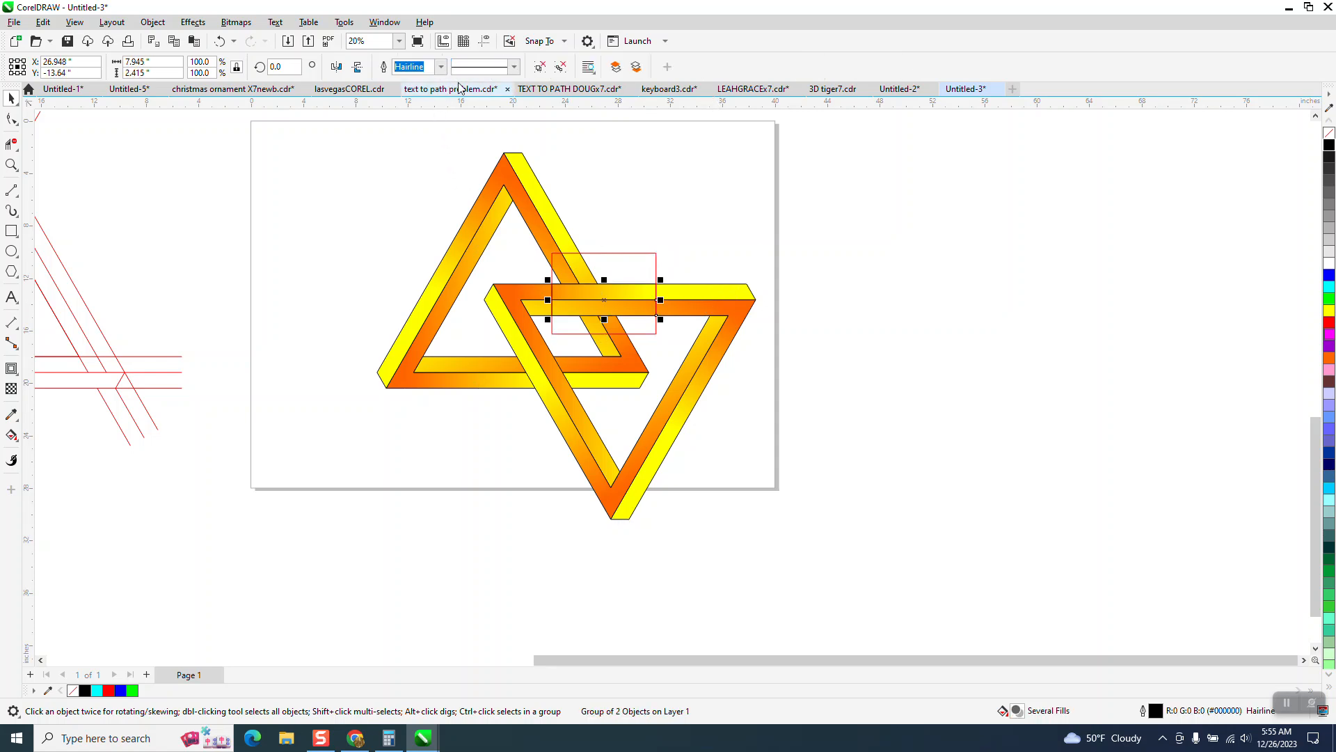
Move the intersected piece 20 inches right, off the page, and delete the red rectangle
key(Right)
key(Right)
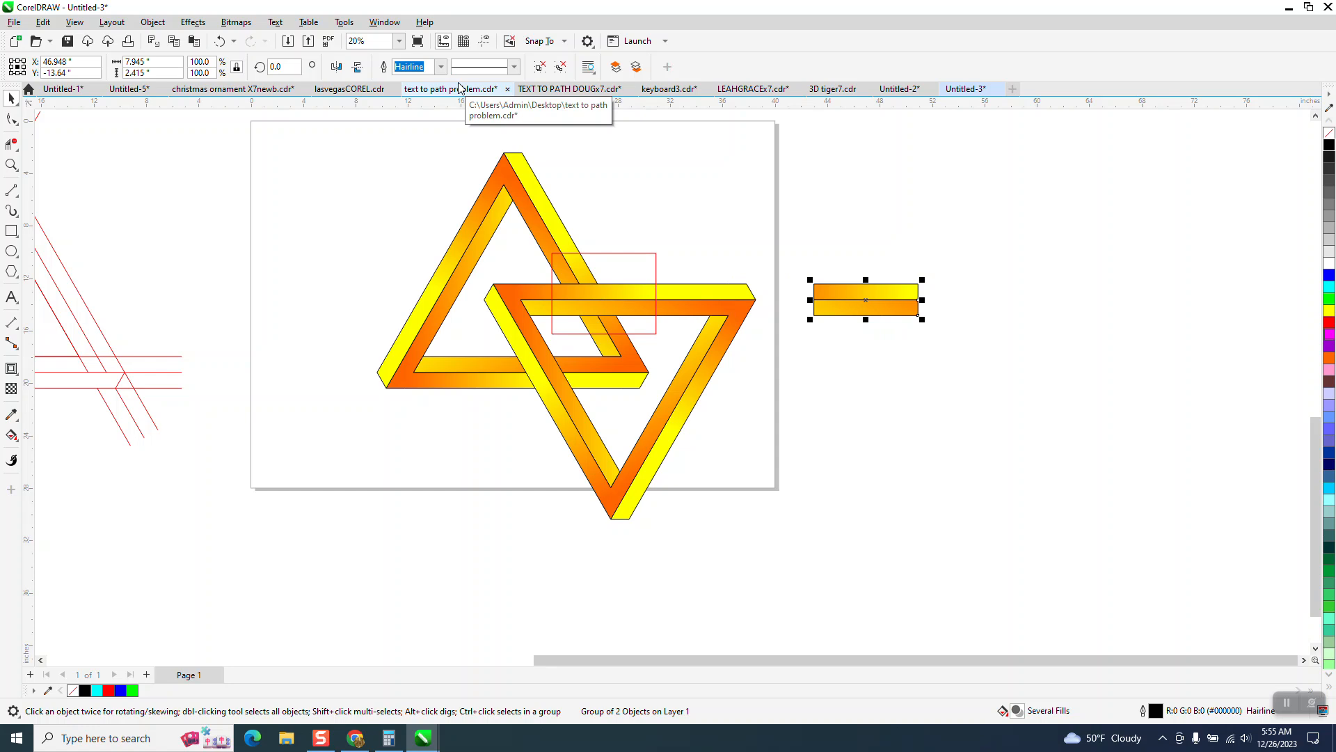
click(636, 253)
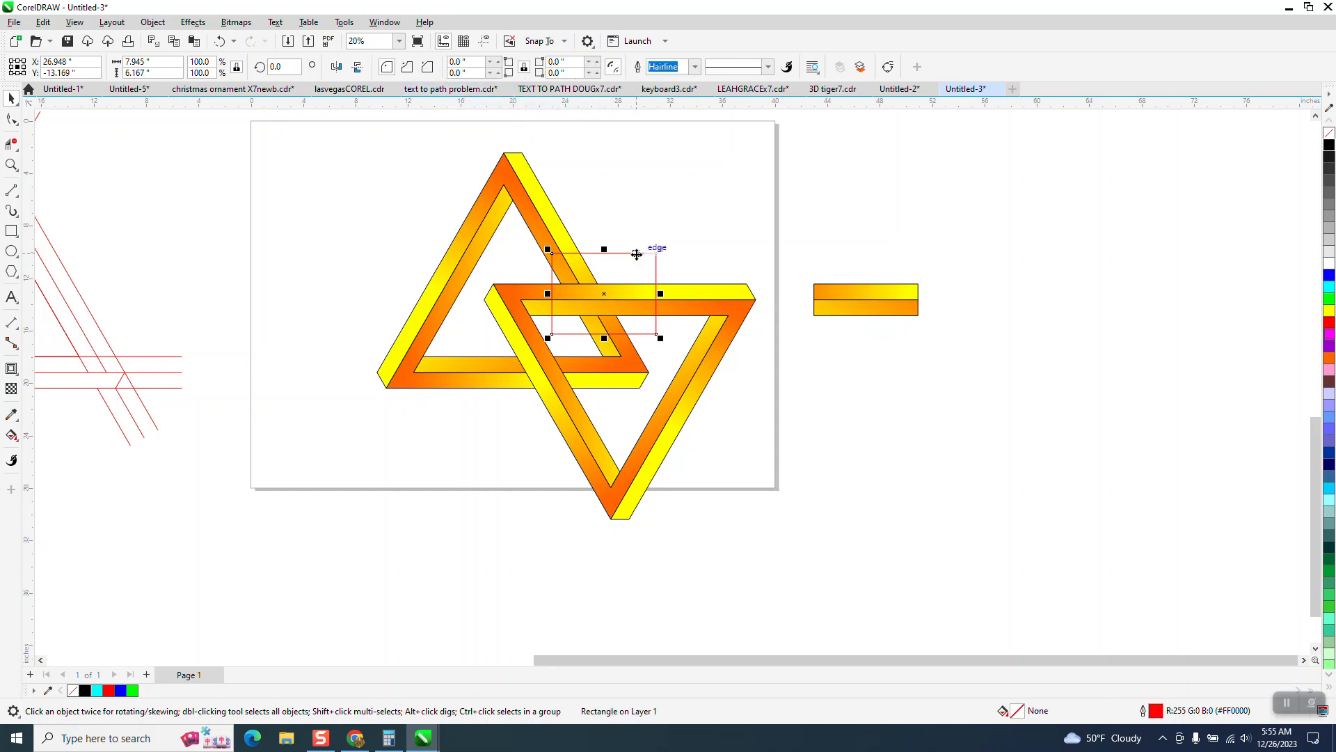
key(Delete)
Send the inverted triangle to the back of the page, behind the upright triangle
click(642, 298)
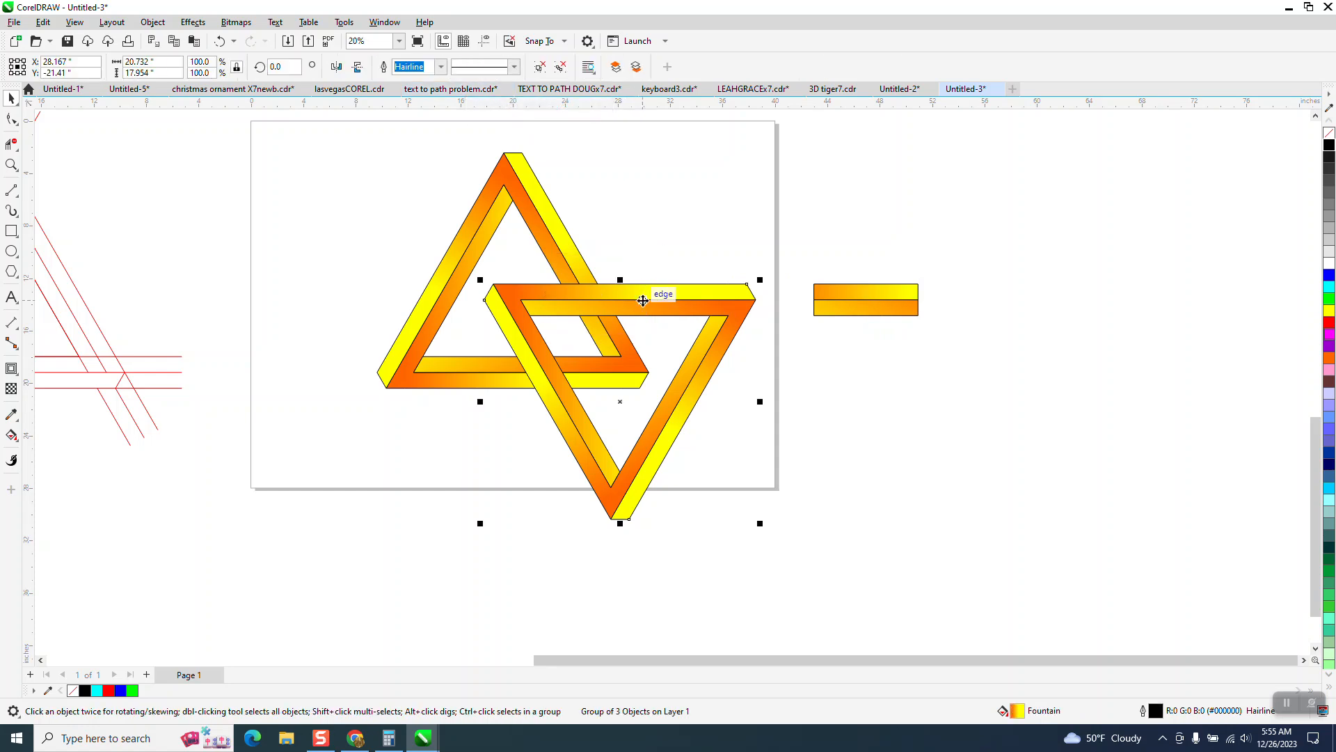
click(154, 23)
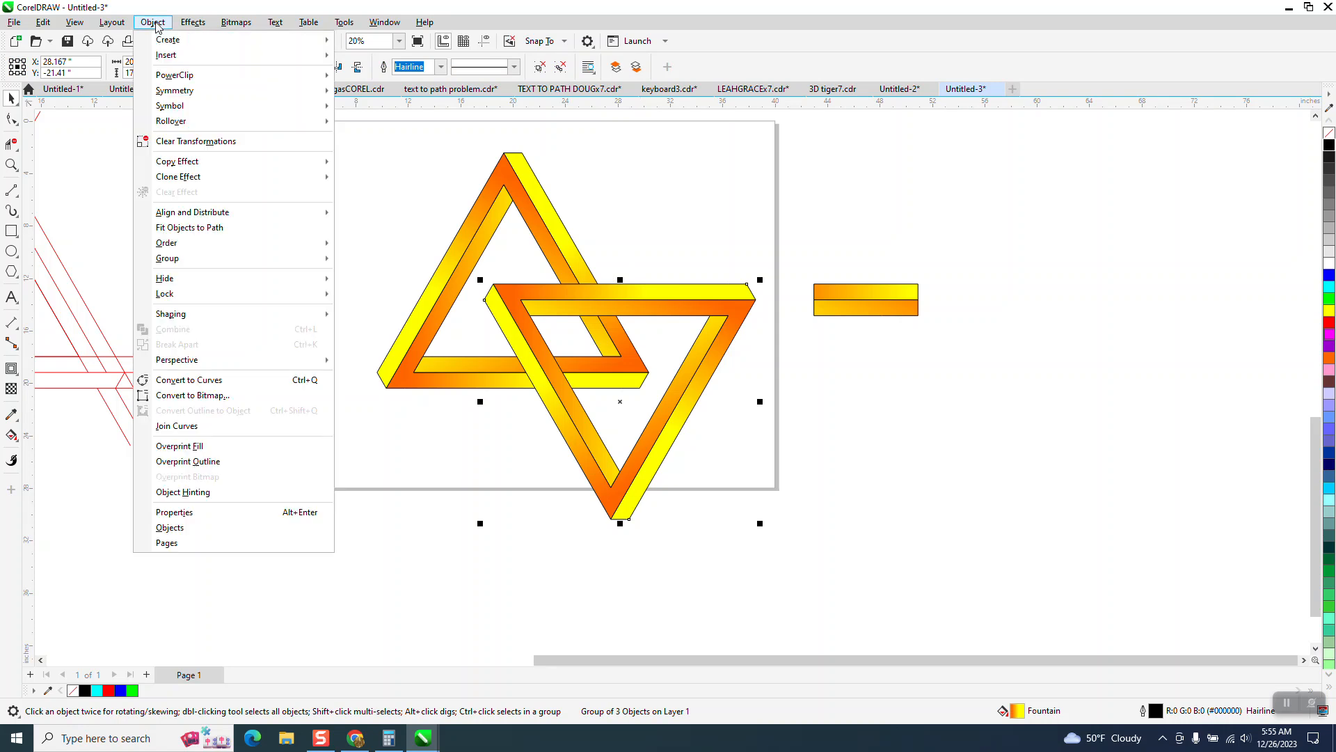
mouse_move(195, 242)
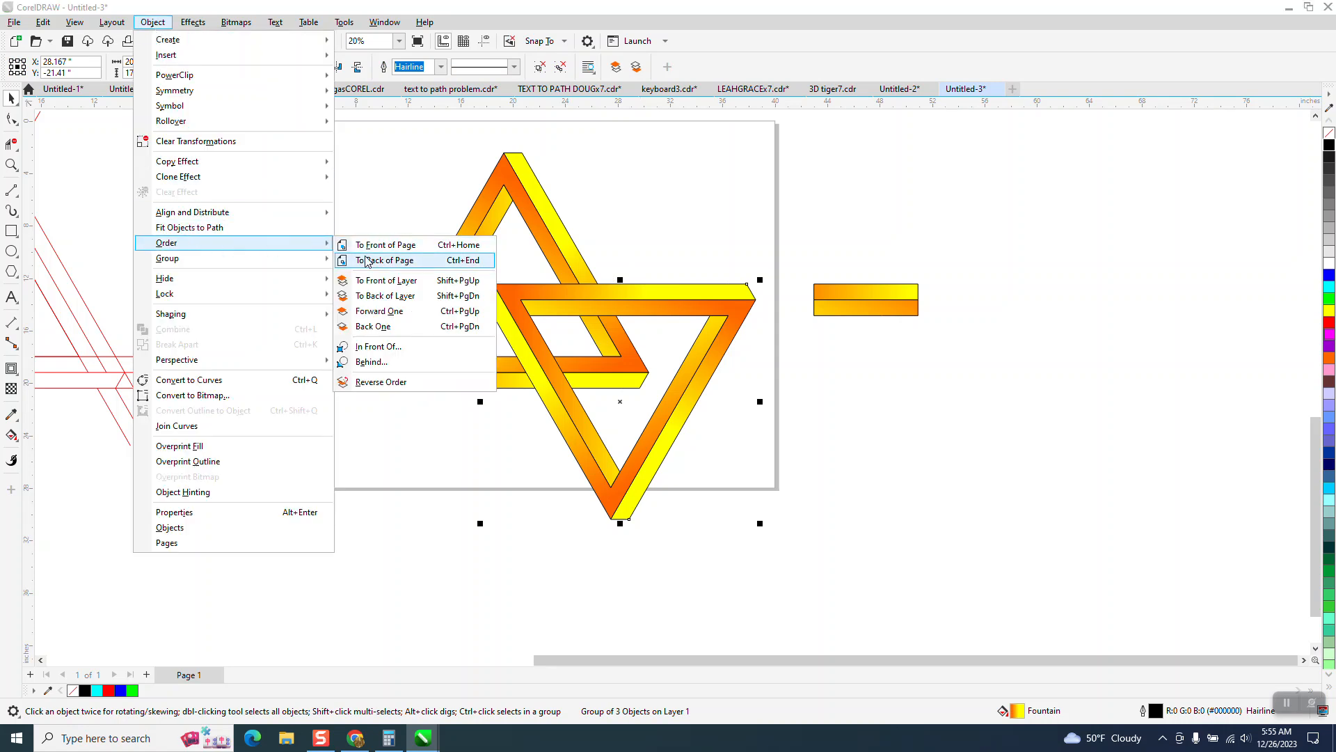
click(367, 262)
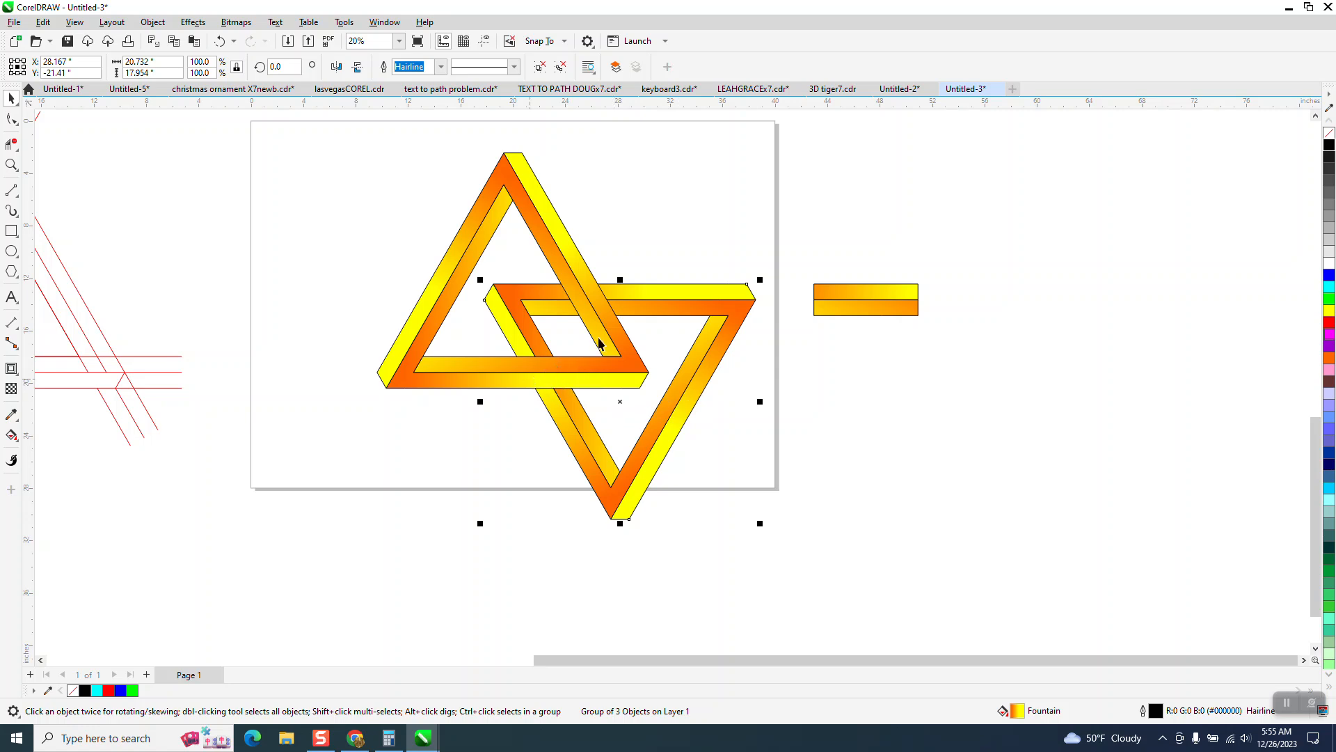
Try the intersected piece over the triangle crossing by moving it 20 inches left, back right, and left again
drag(784, 252, 957, 361)
key(Left)
key(Left)
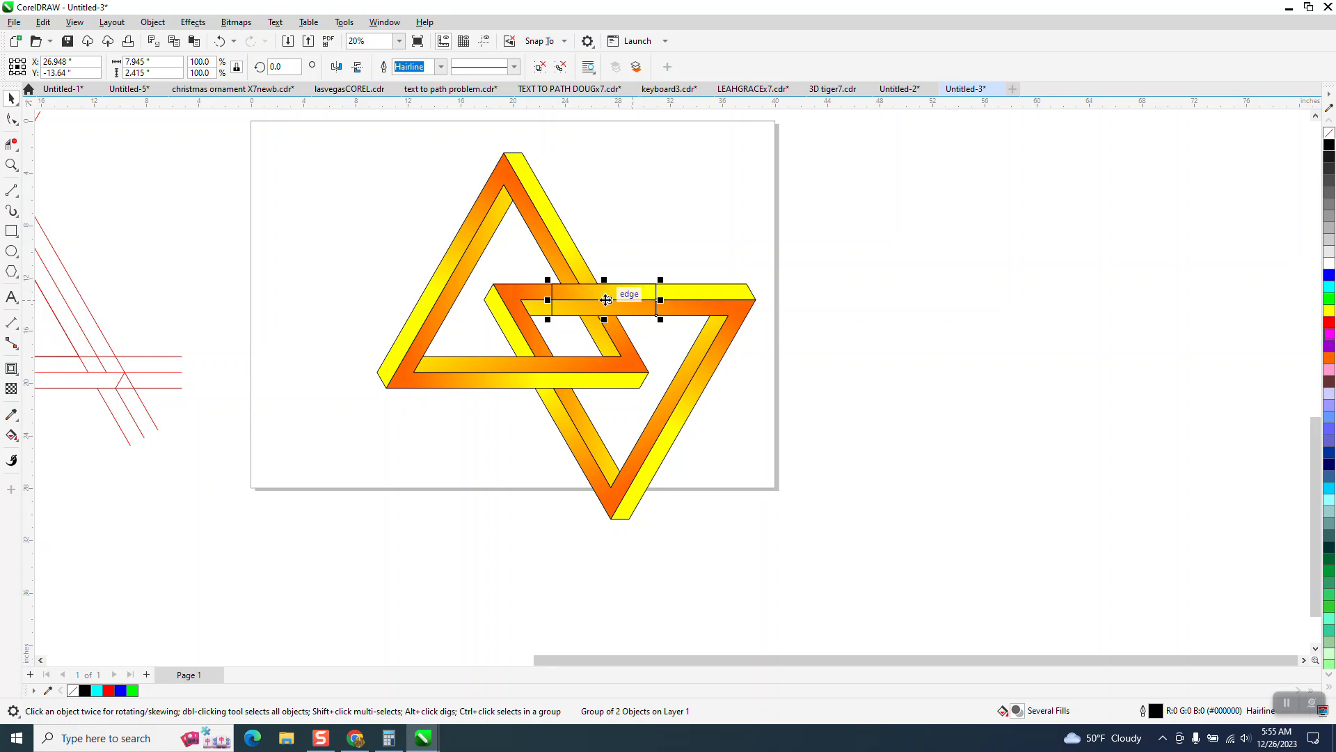
key(Right)
key(Right)
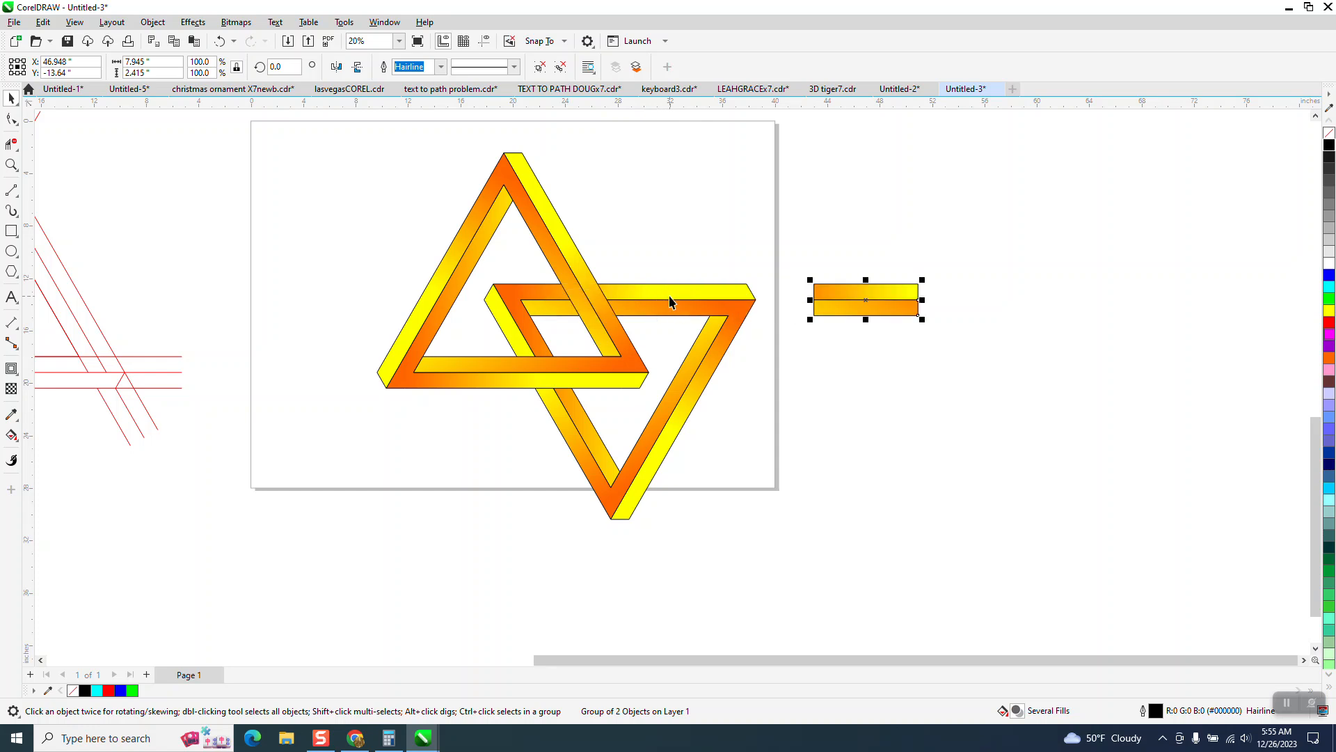
key(Left)
key(Left)
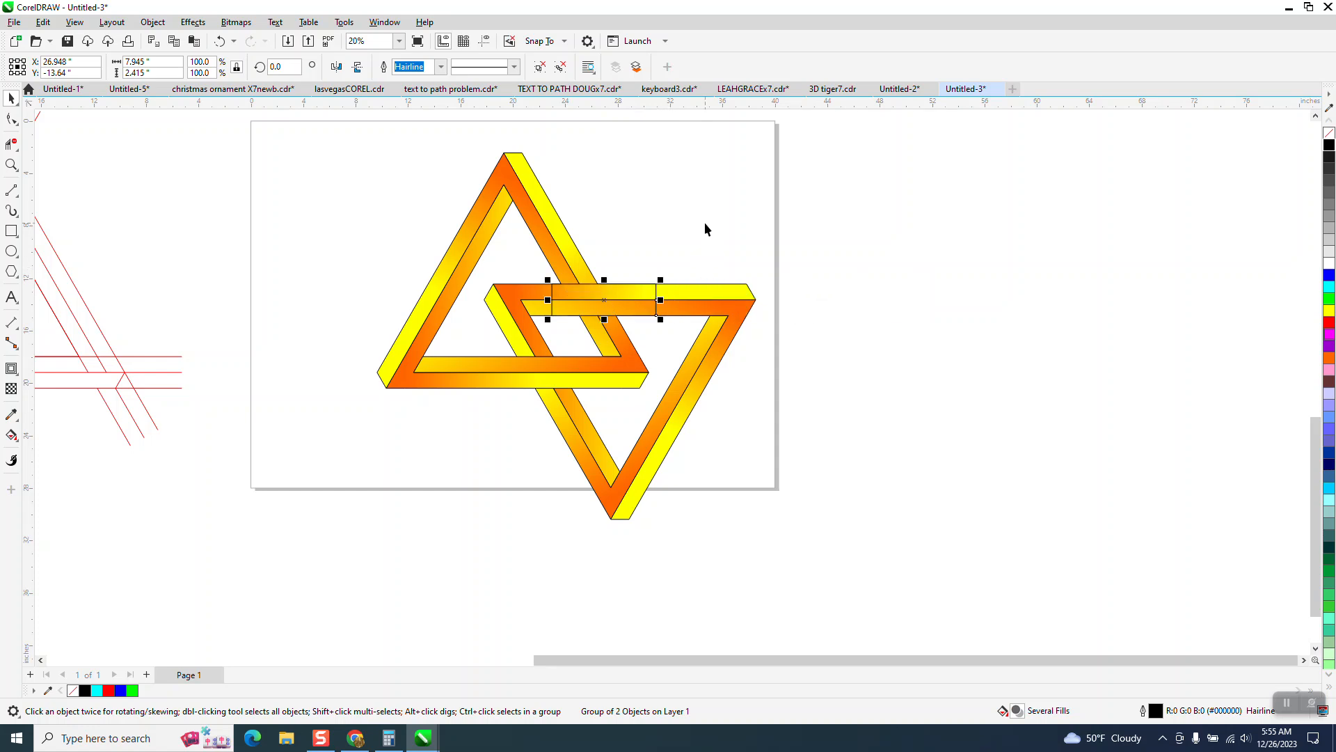
Set the nudge distance to 20 inches, move the intersected piece right off the page, and place a duplicate 20 inches farther right
key(Escape)
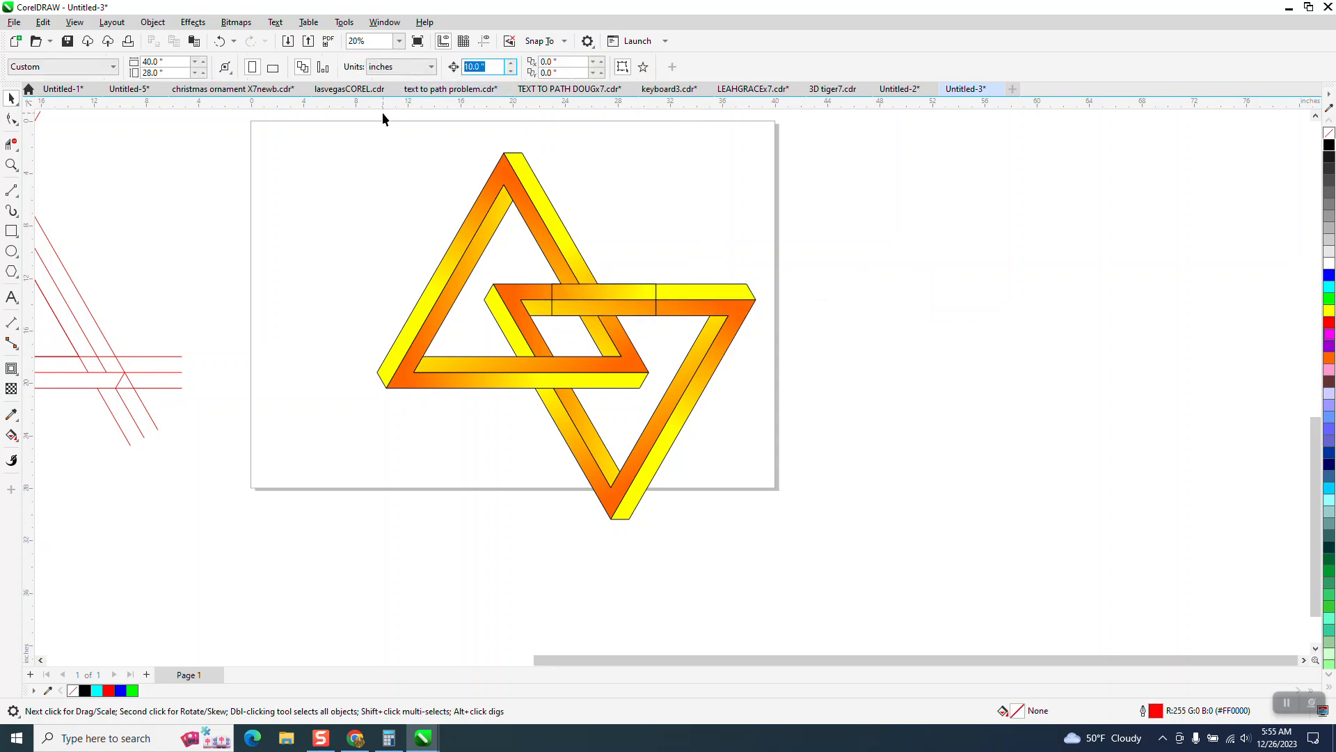
text(20)
click(628, 301)
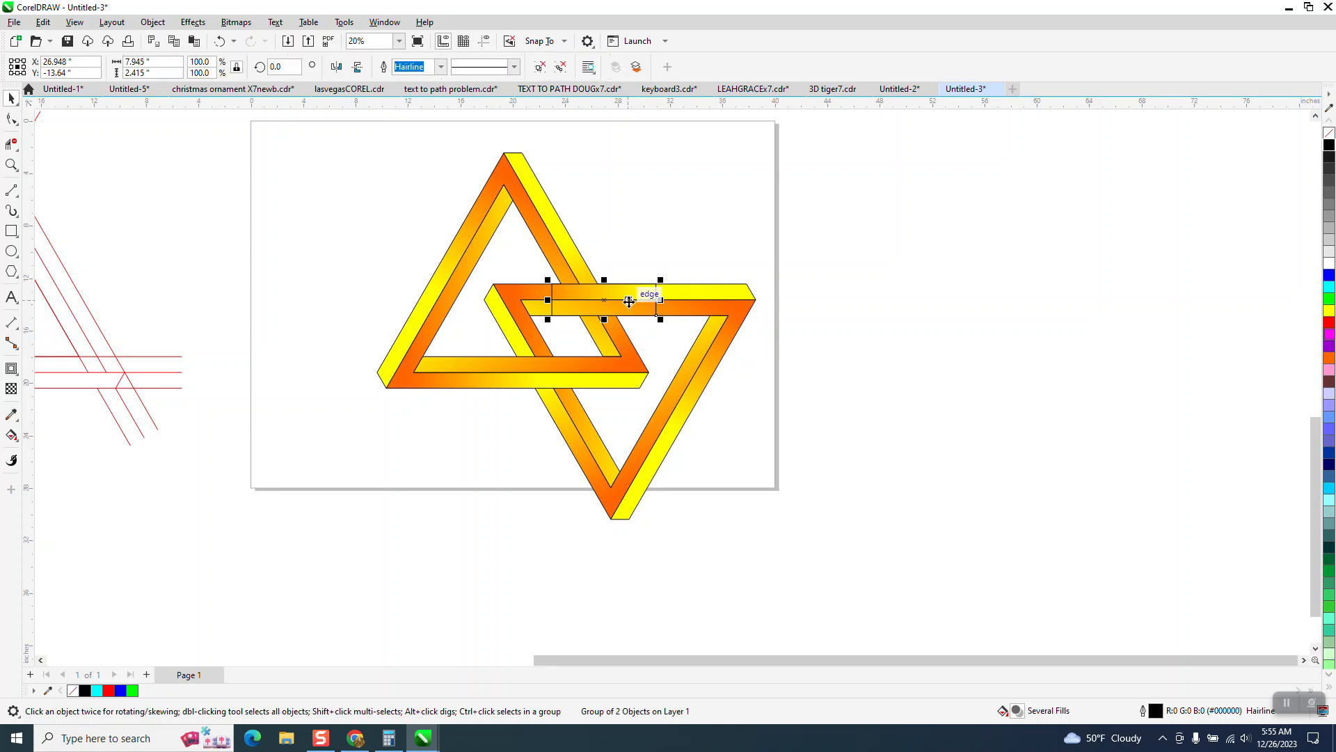
key(Right)
key(KP_Add)
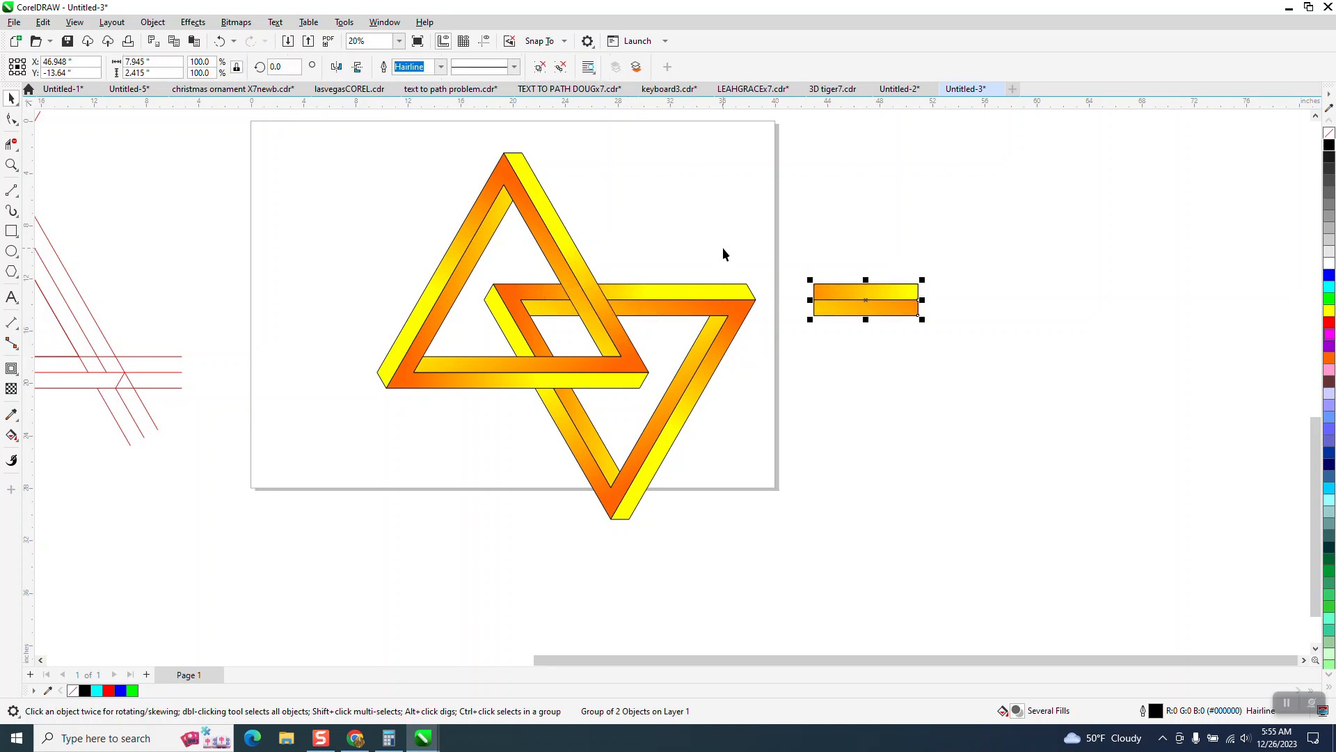
key(Right)
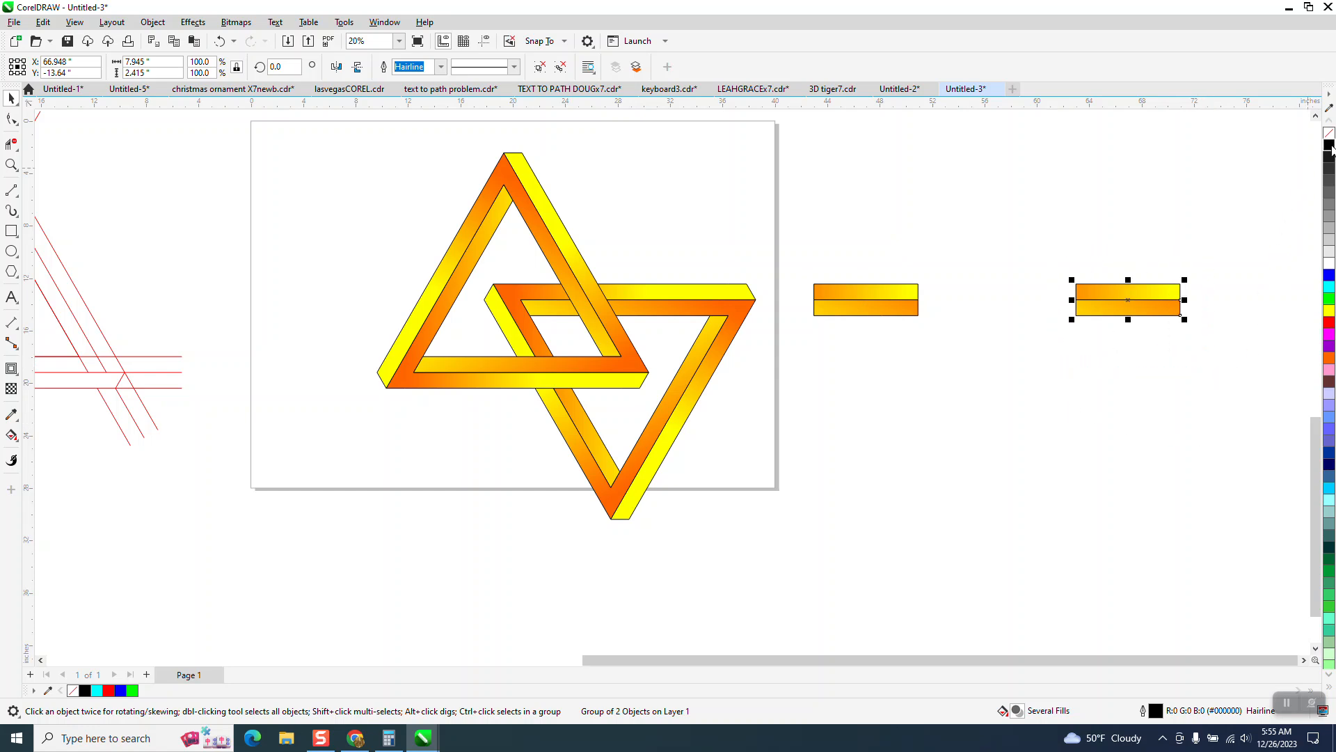
Remove the outline from the duplicate piece and the fill from the piece nearest the page
right_click(1330, 140)
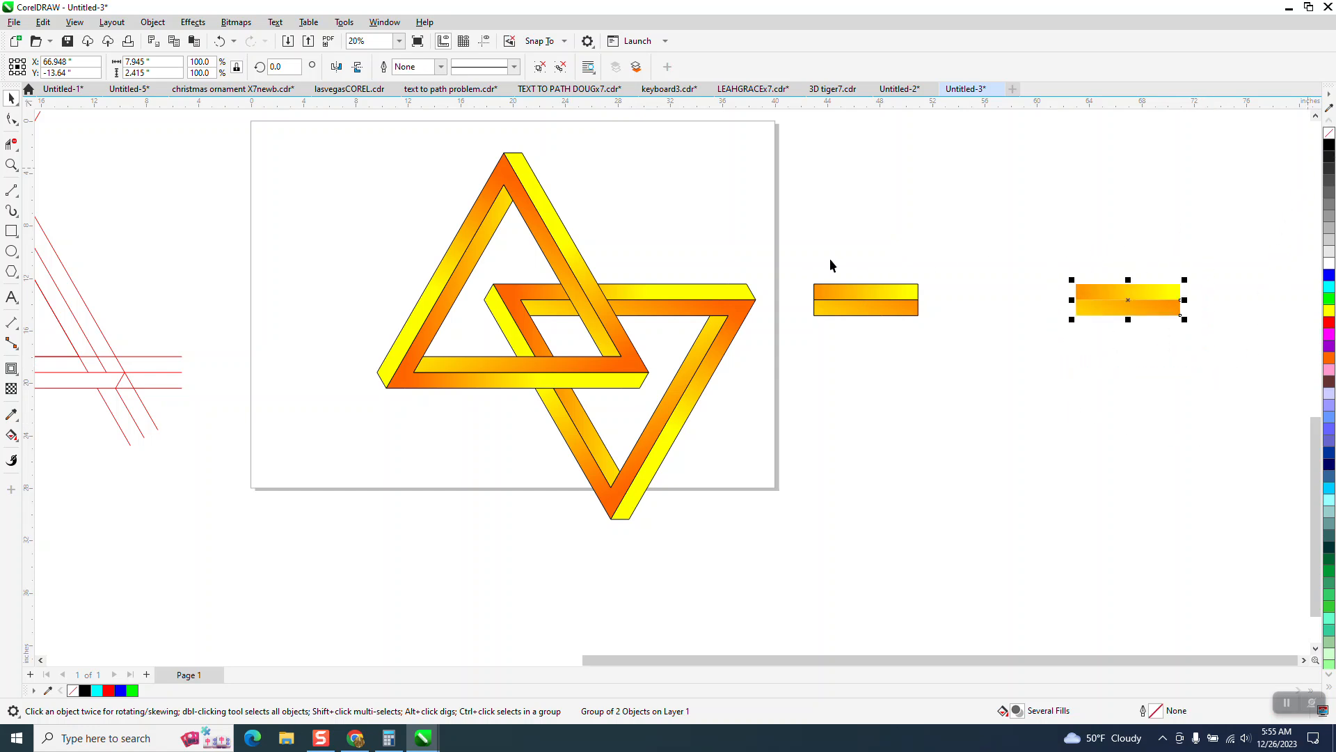
drag(782, 246, 988, 344)
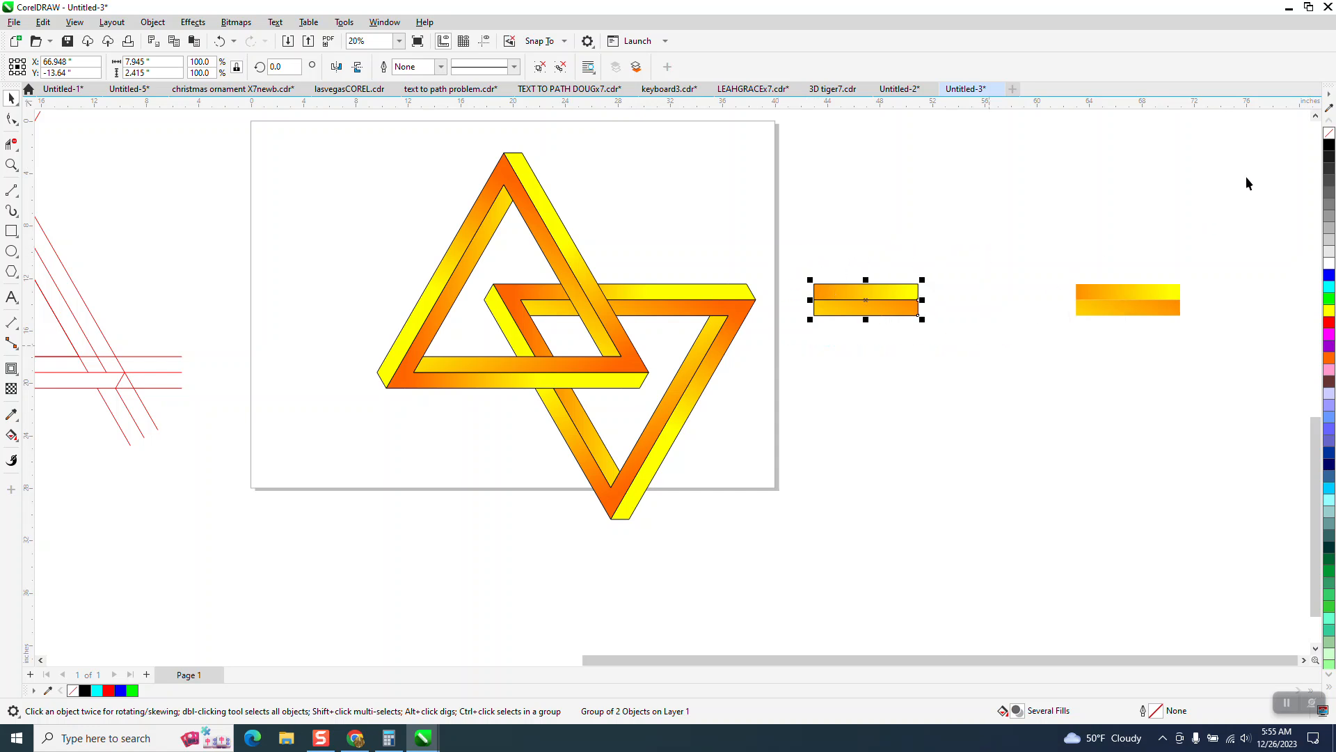
click(1329, 135)
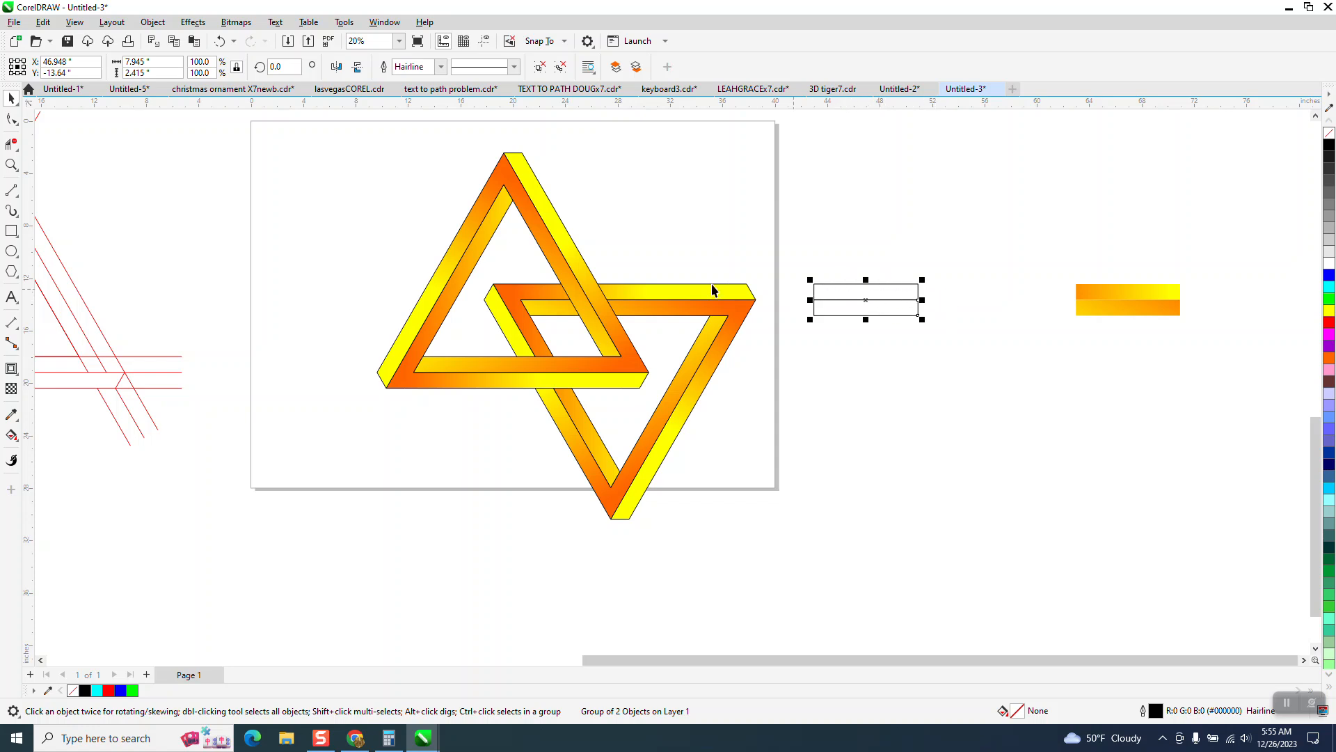
Ungroup the unfilled piece beside the page into its two outlined rectangles
click(12, 165)
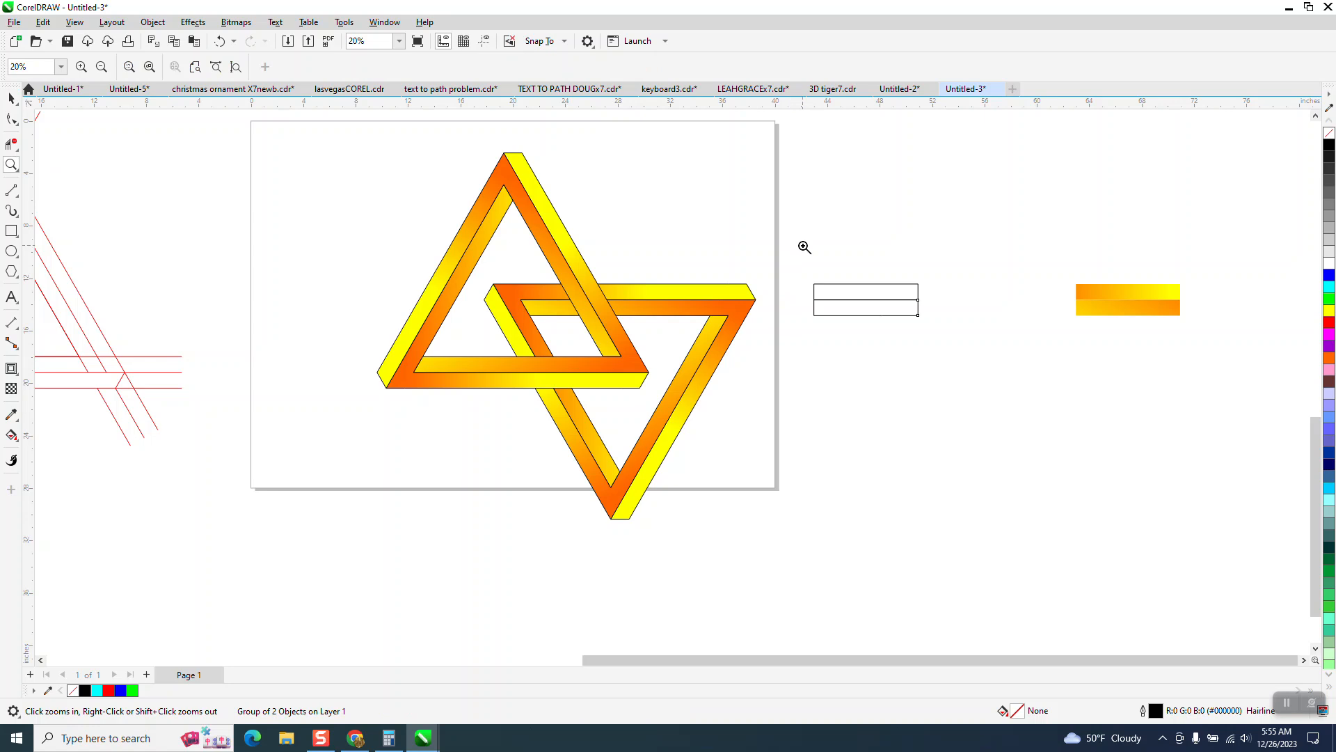
drag(799, 248, 960, 356)
click(12, 120)
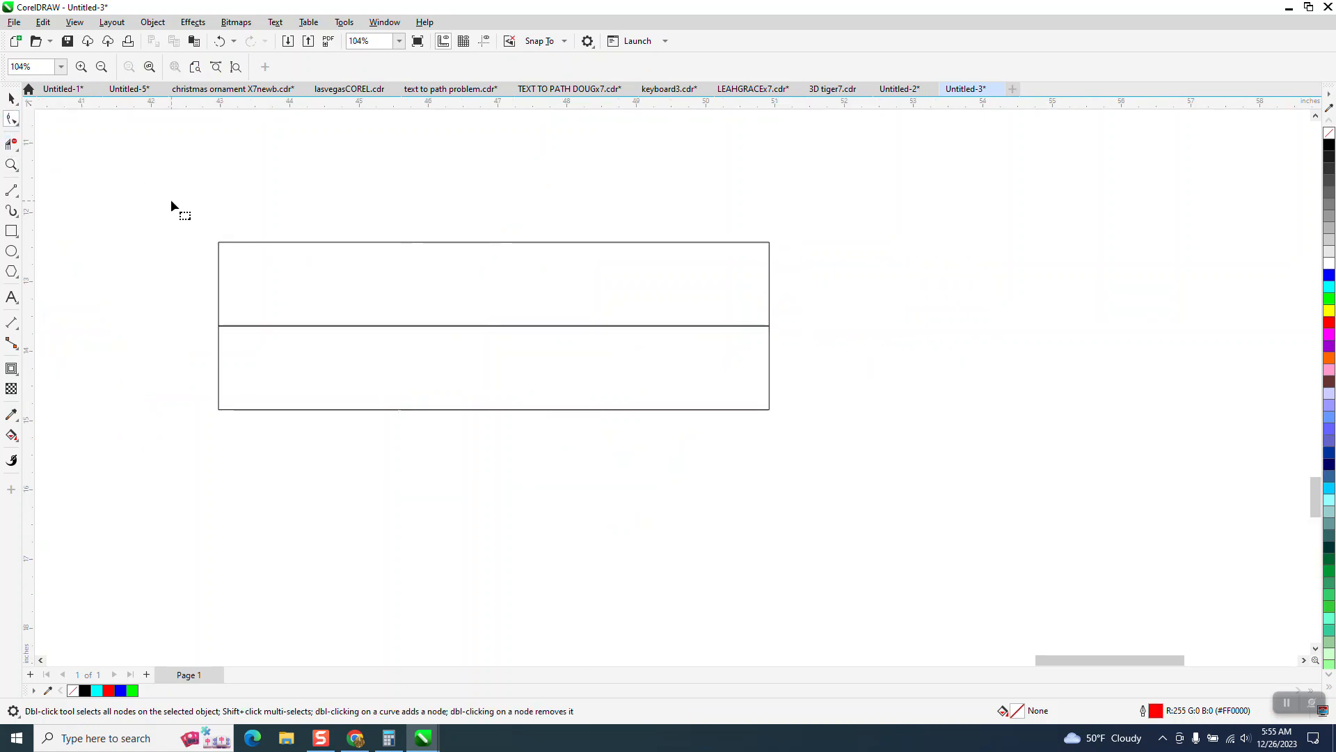
click(12, 99)
mouse_move(90, 160)
mouse_down()
mouse_move(319, 326)
mouse_move(887, 483)
mouse_up()
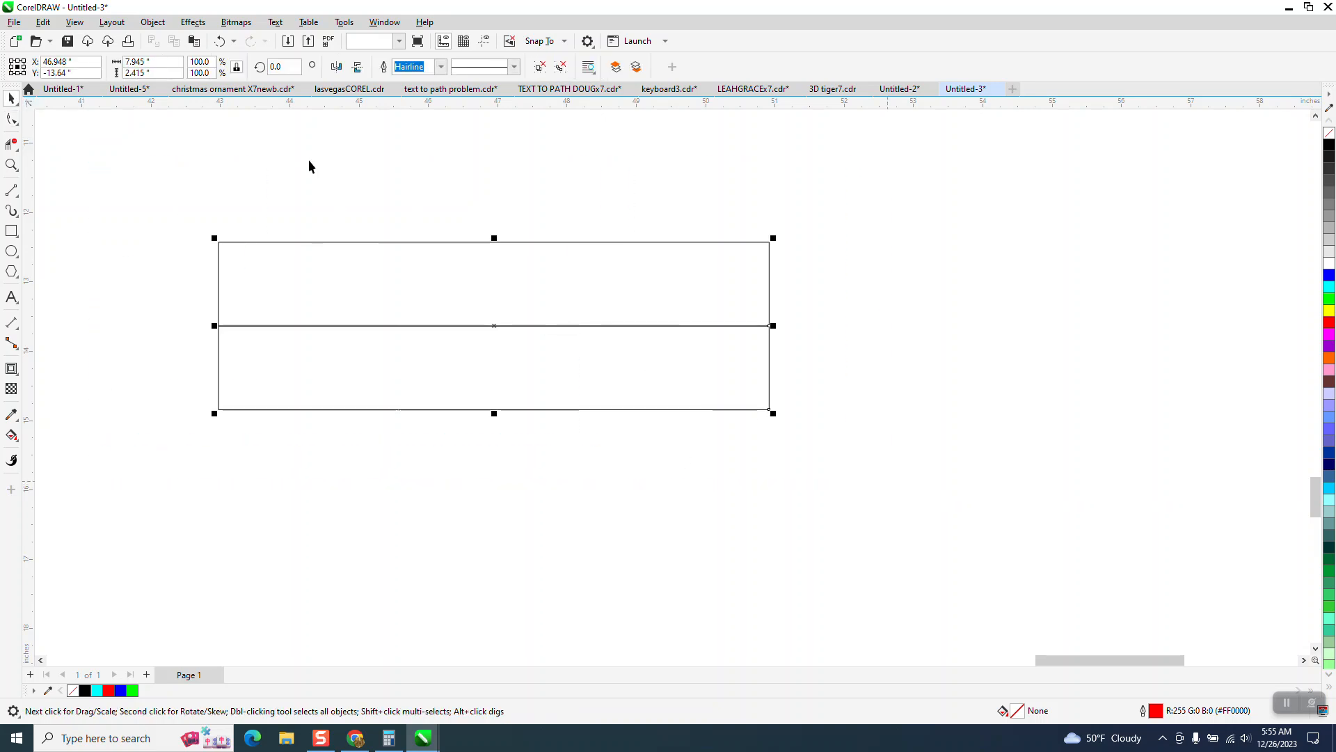
click(153, 22)
mouse_move(157, 260)
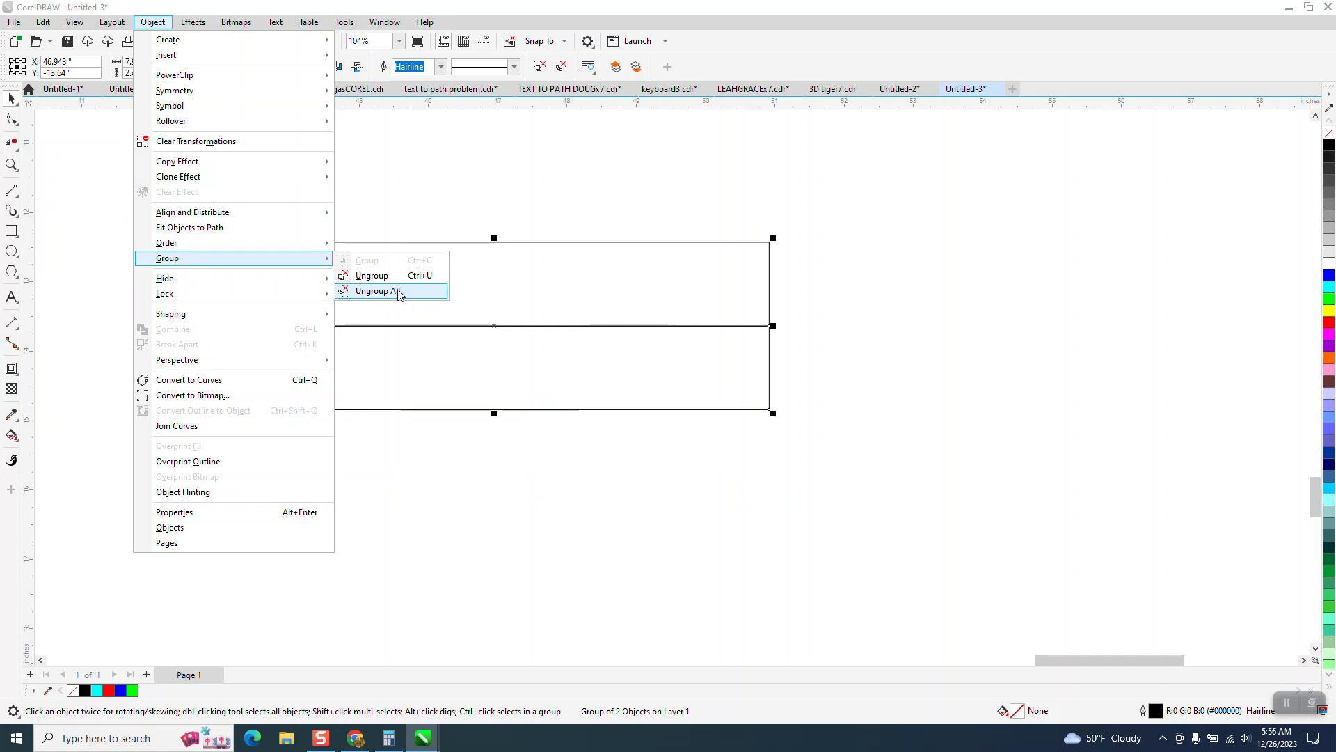
click(393, 276)
click(11, 119)
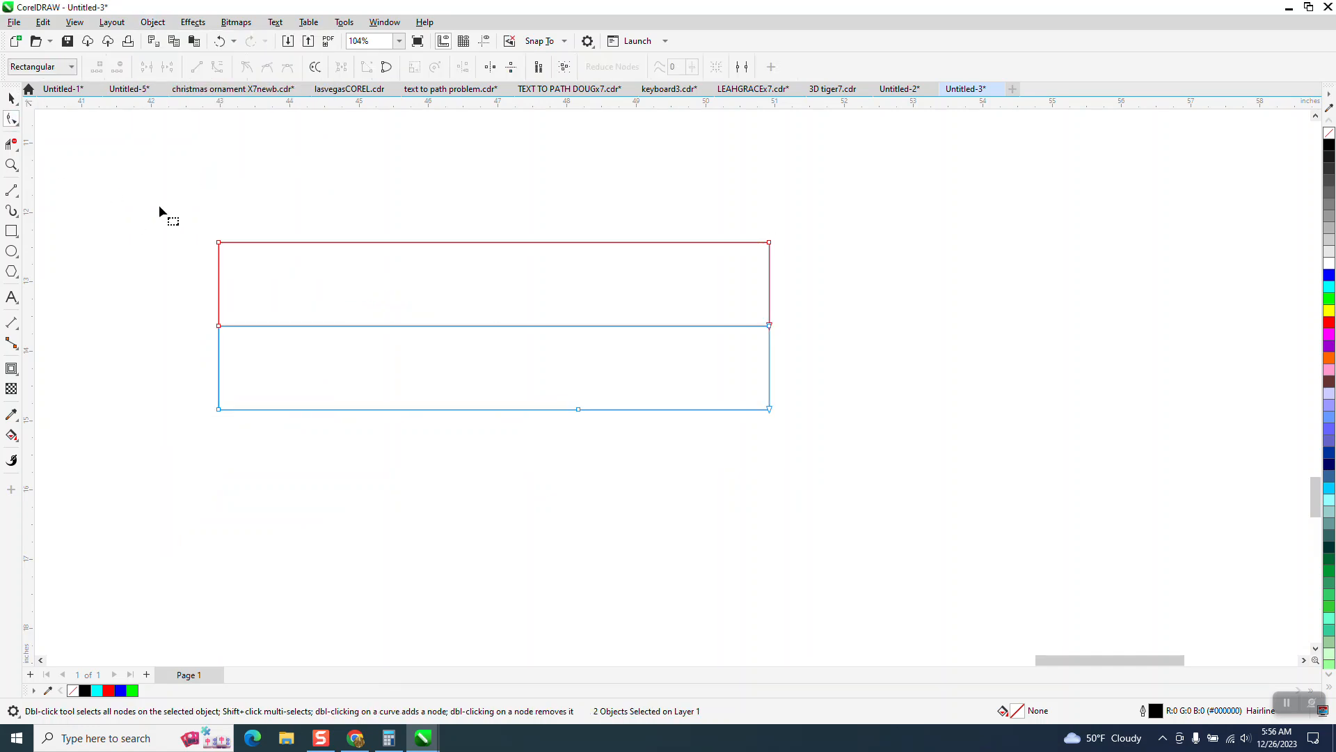
drag(253, 339, 795, 433)
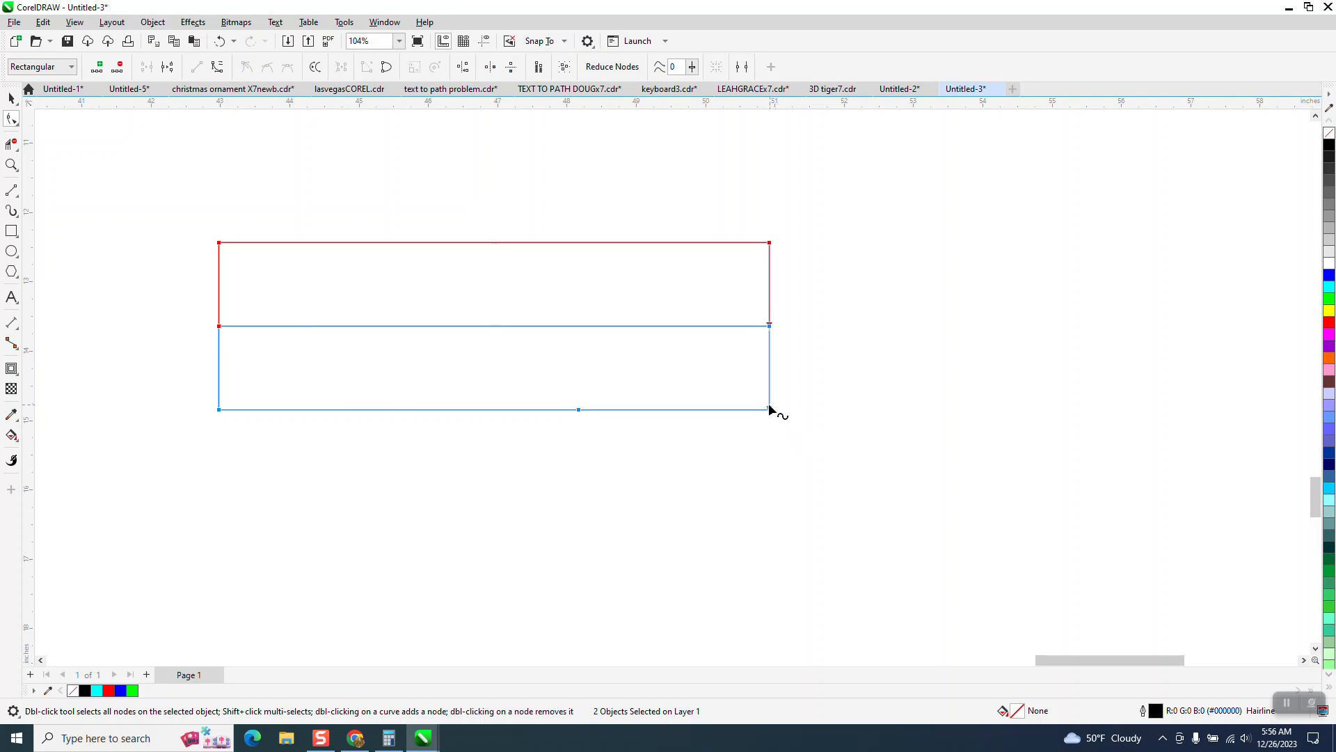
right_click(768, 408)
click(806, 463)
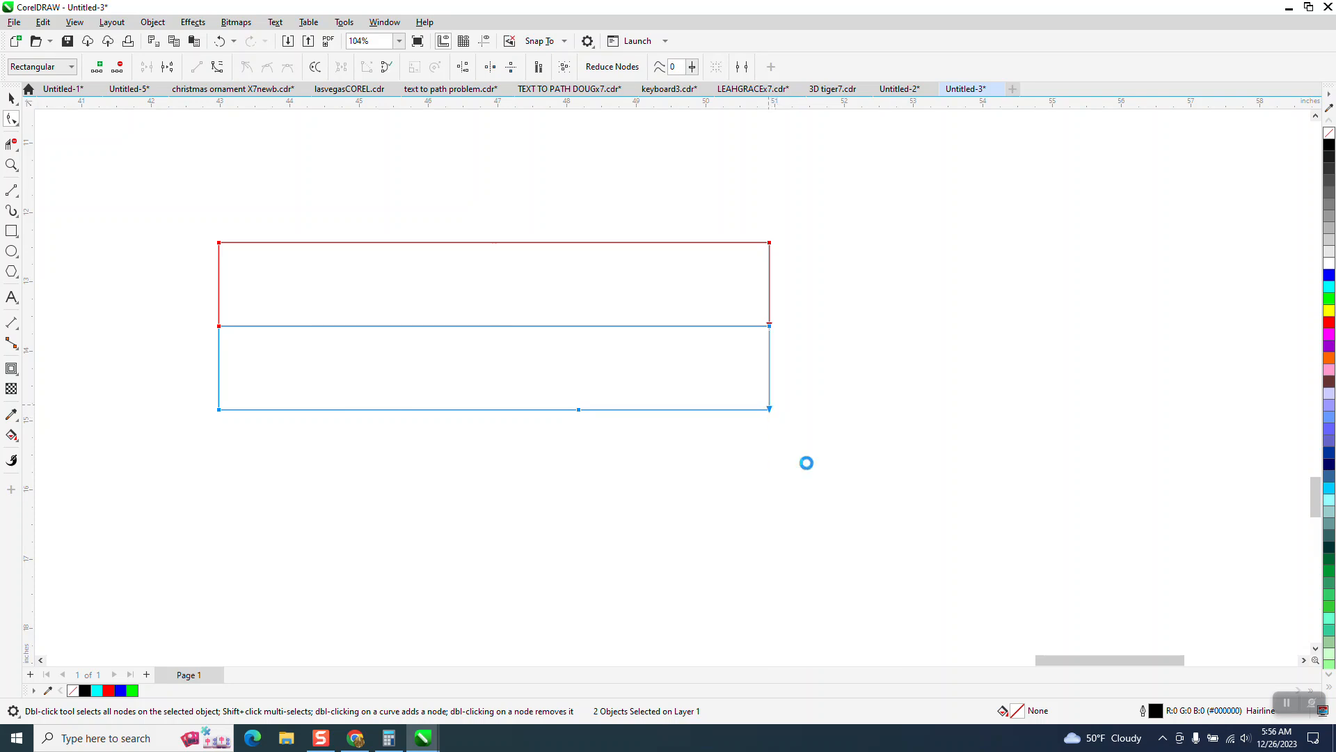
Delete the short vertical end segments of both unfilled rectangles, keeping only the horizontal lines
click(11, 144)
drag(172, 270, 277, 293)
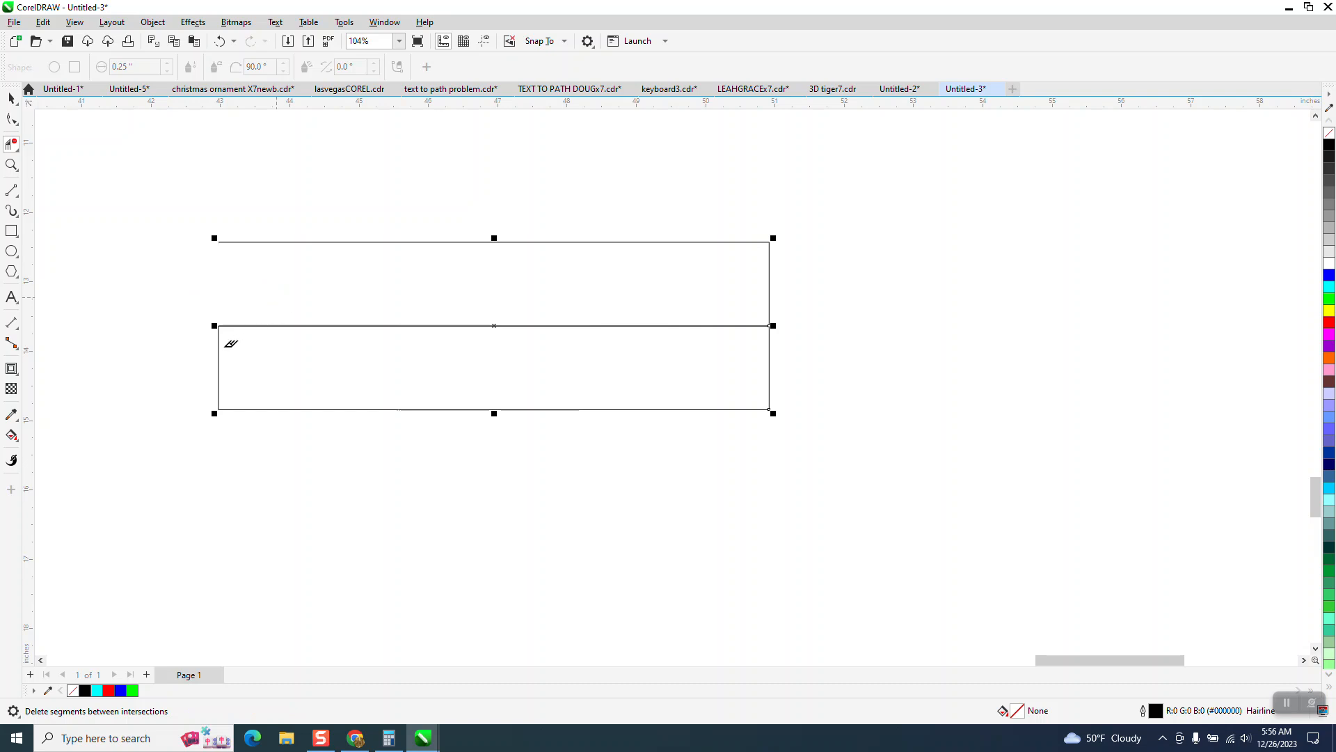
click(220, 354)
click(770, 365)
click(770, 285)
scroll(569, 313, down, 1)
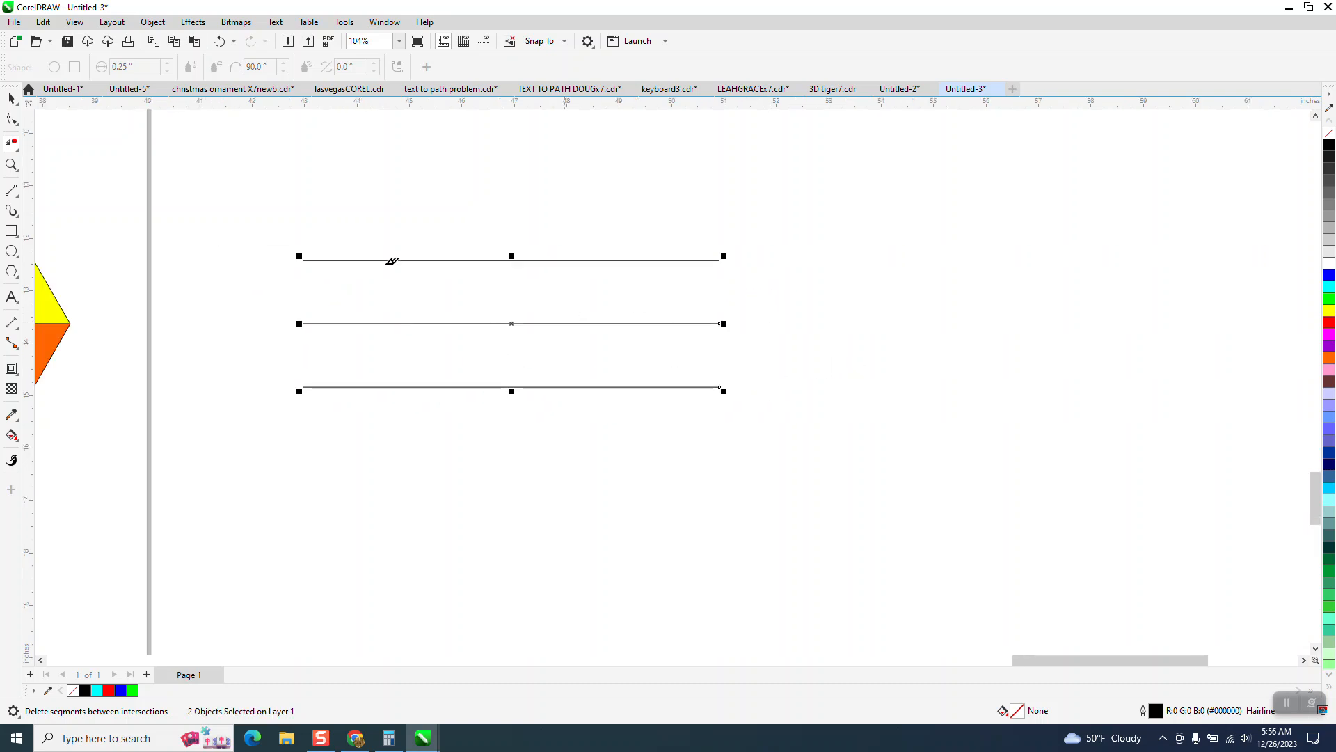
Move the outline-free gradient piece 20 inches left onto the horizontal lines and send it to the back of the page
click(8, 98)
scroll(471, 313, down, 4)
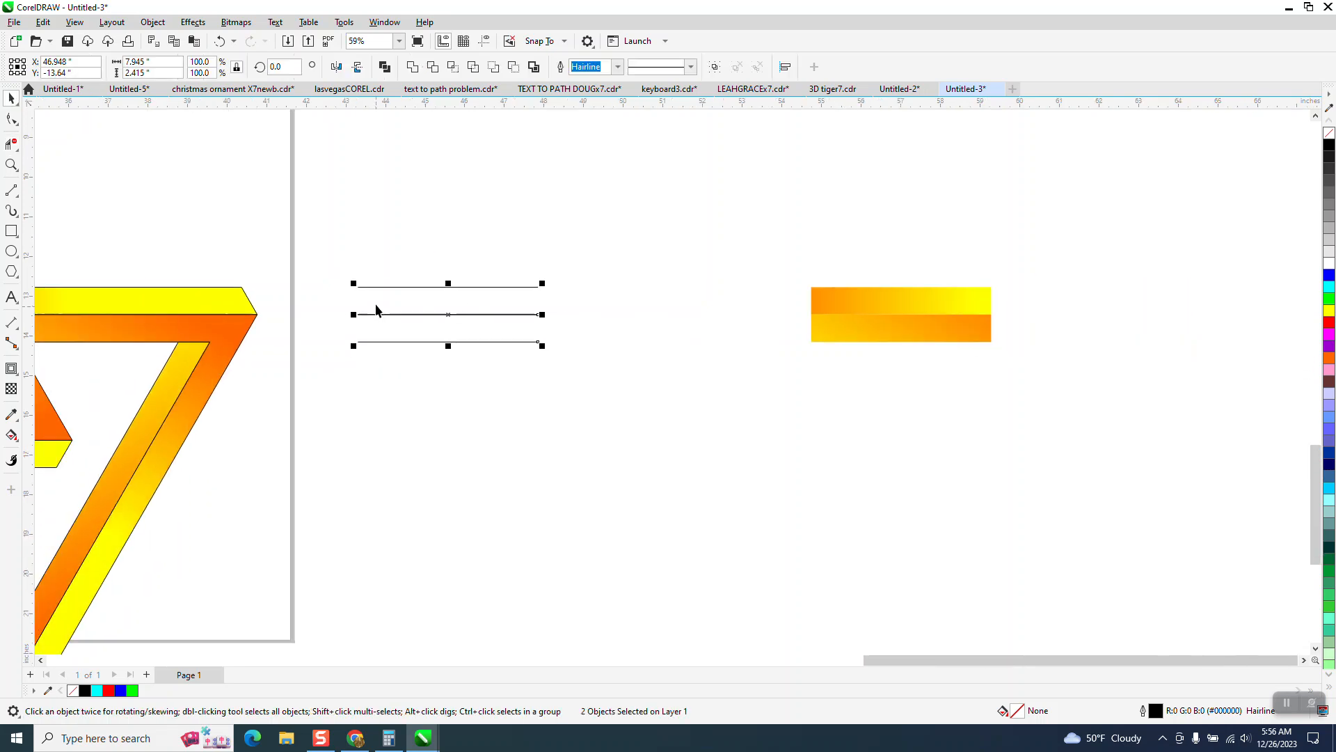
click(856, 319)
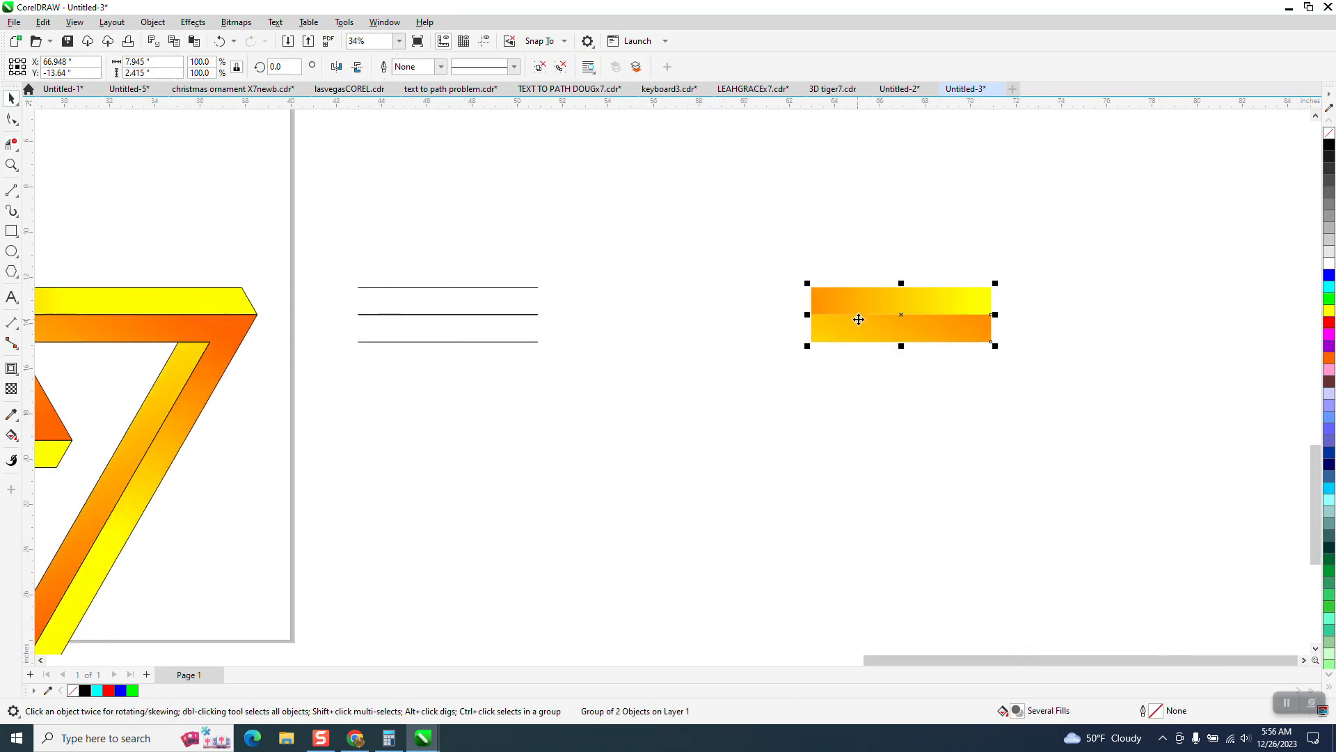
key(Left)
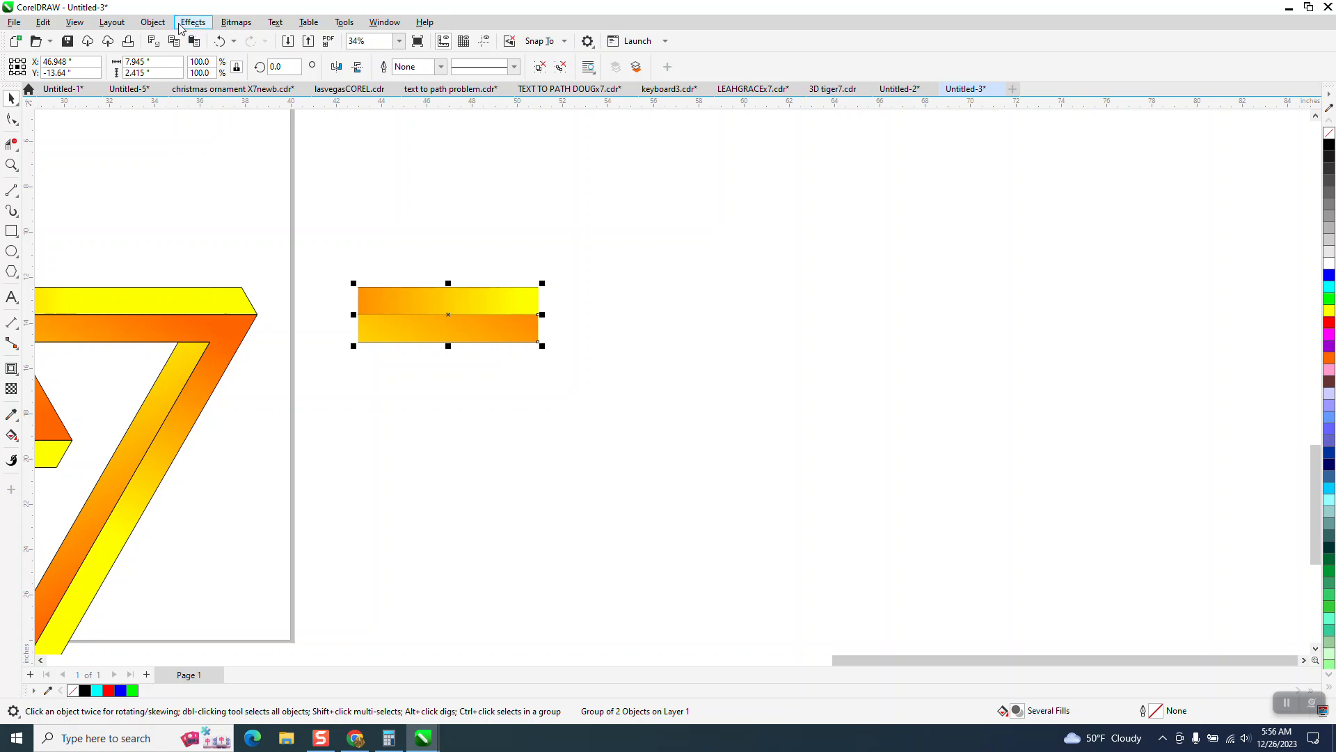
click(152, 22)
mouse_move(325, 243)
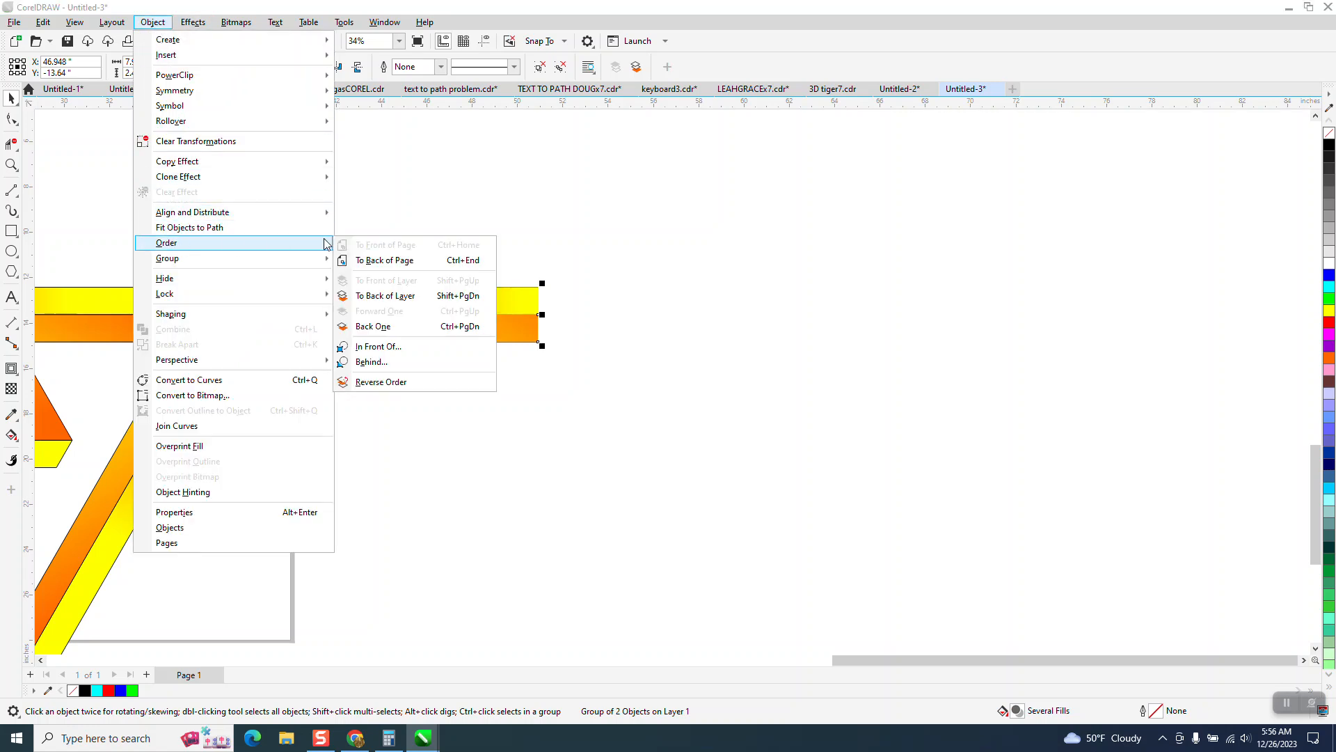
click(385, 260)
Try the gradient piece and lines together over the triangle crossing by moving them 20 inches left and back right
scroll(636, 288, down, 1)
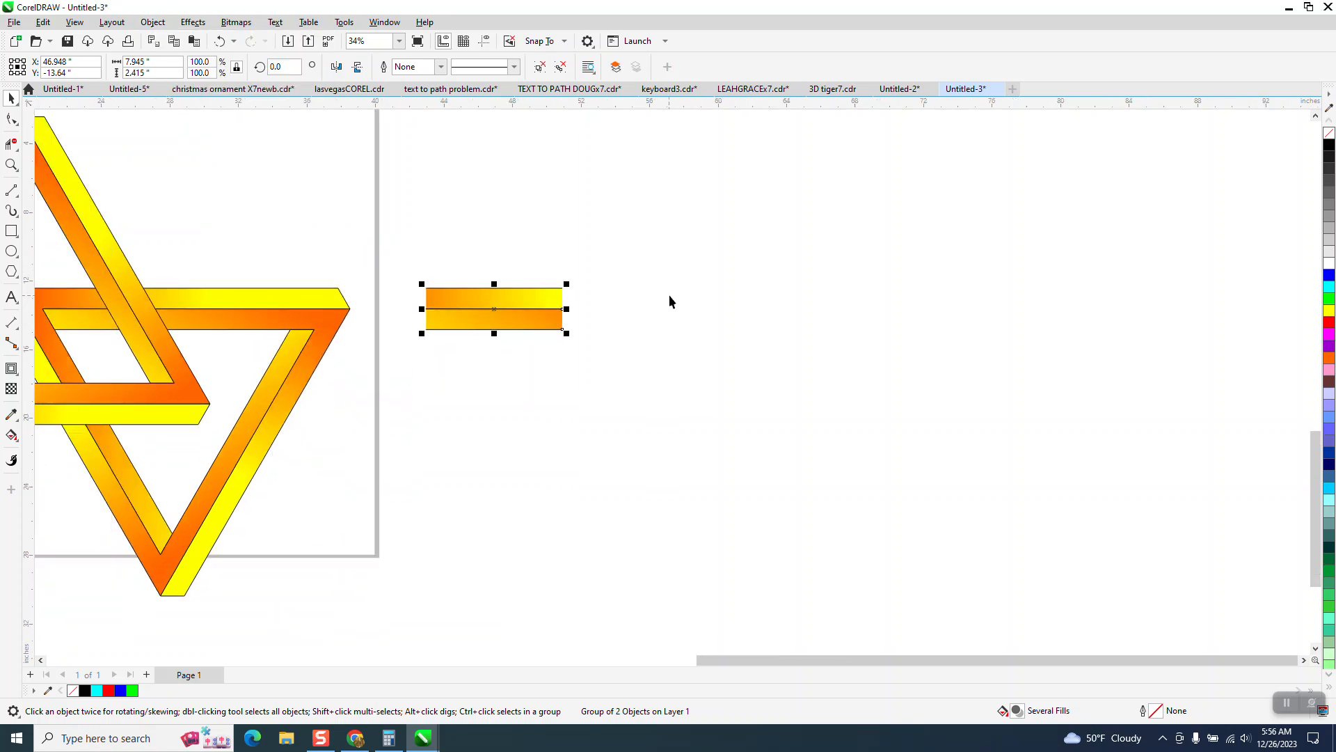
scroll(678, 298, down, 1)
drag(652, 264, 480, 363)
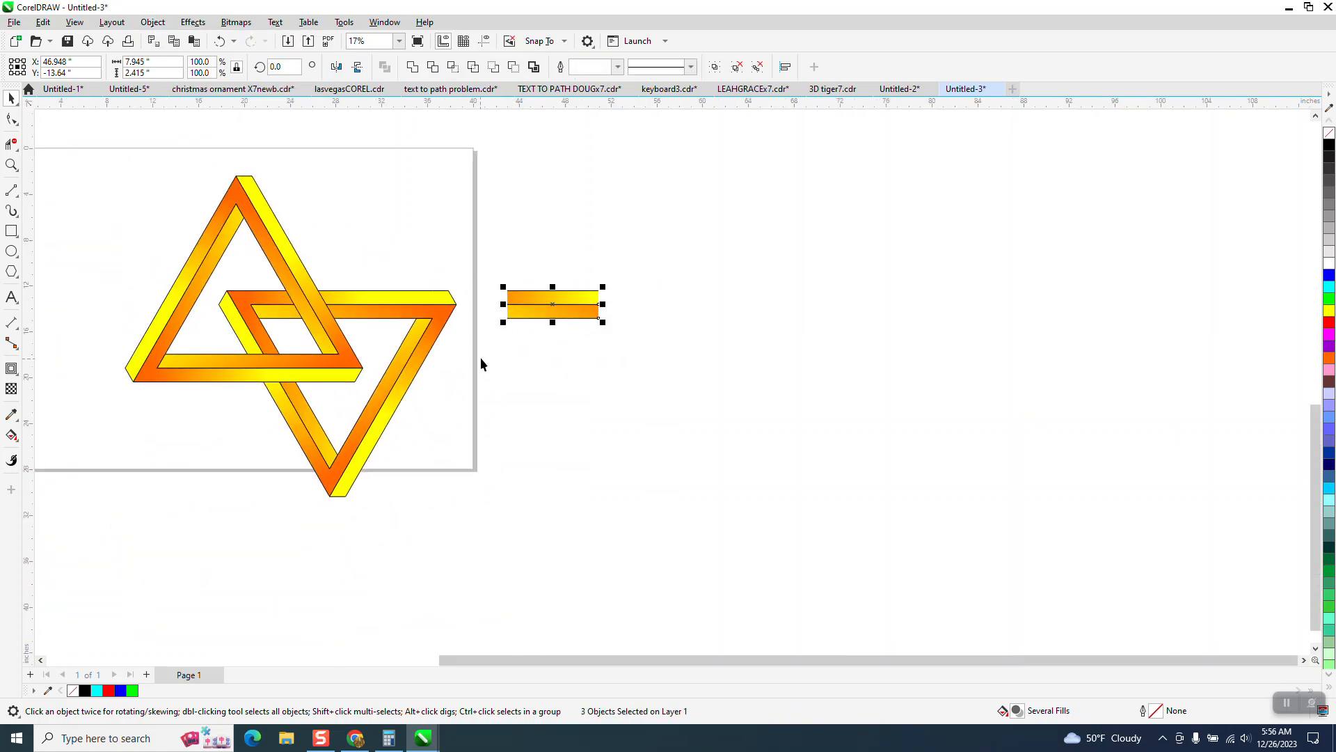
key(Left)
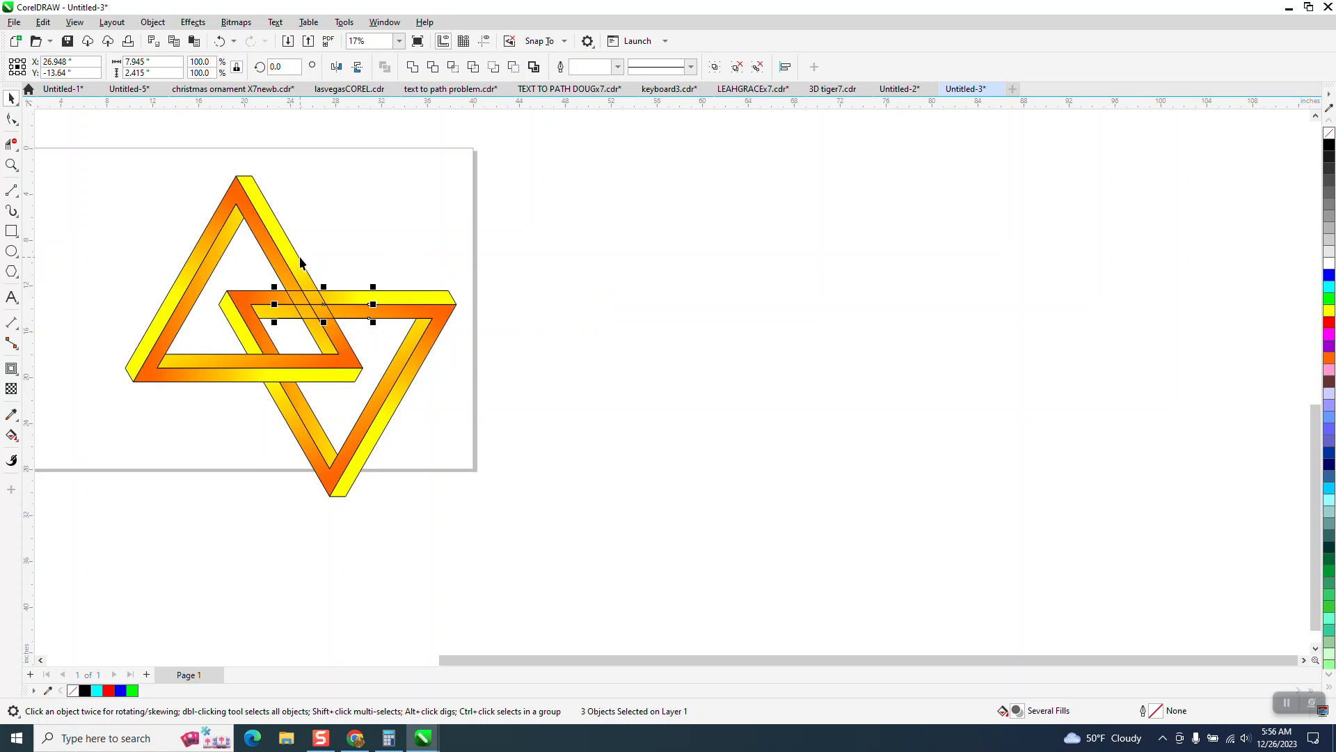
key(Right)
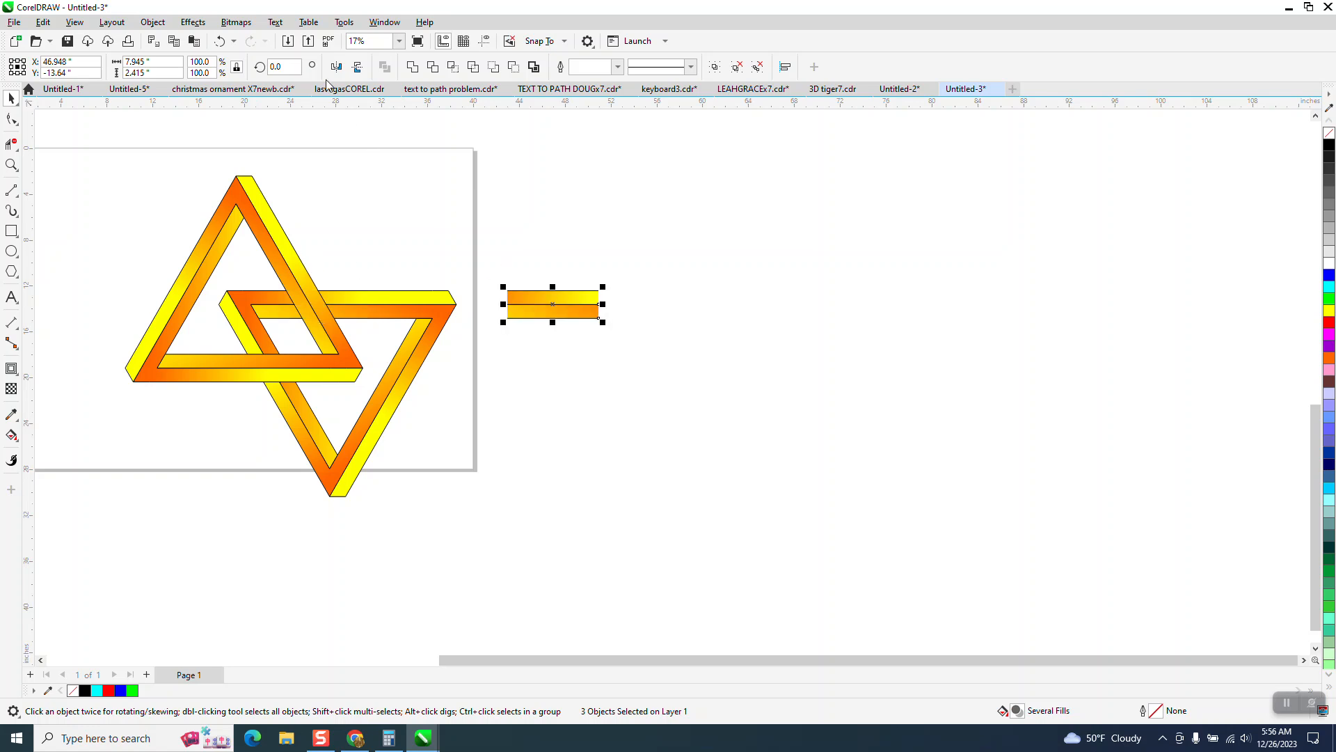
Undo the recent moves and the reordering of the gradient piece, back to where it sits apart from the lines
click(222, 44)
click(221, 42)
click(222, 42)
click(222, 43)
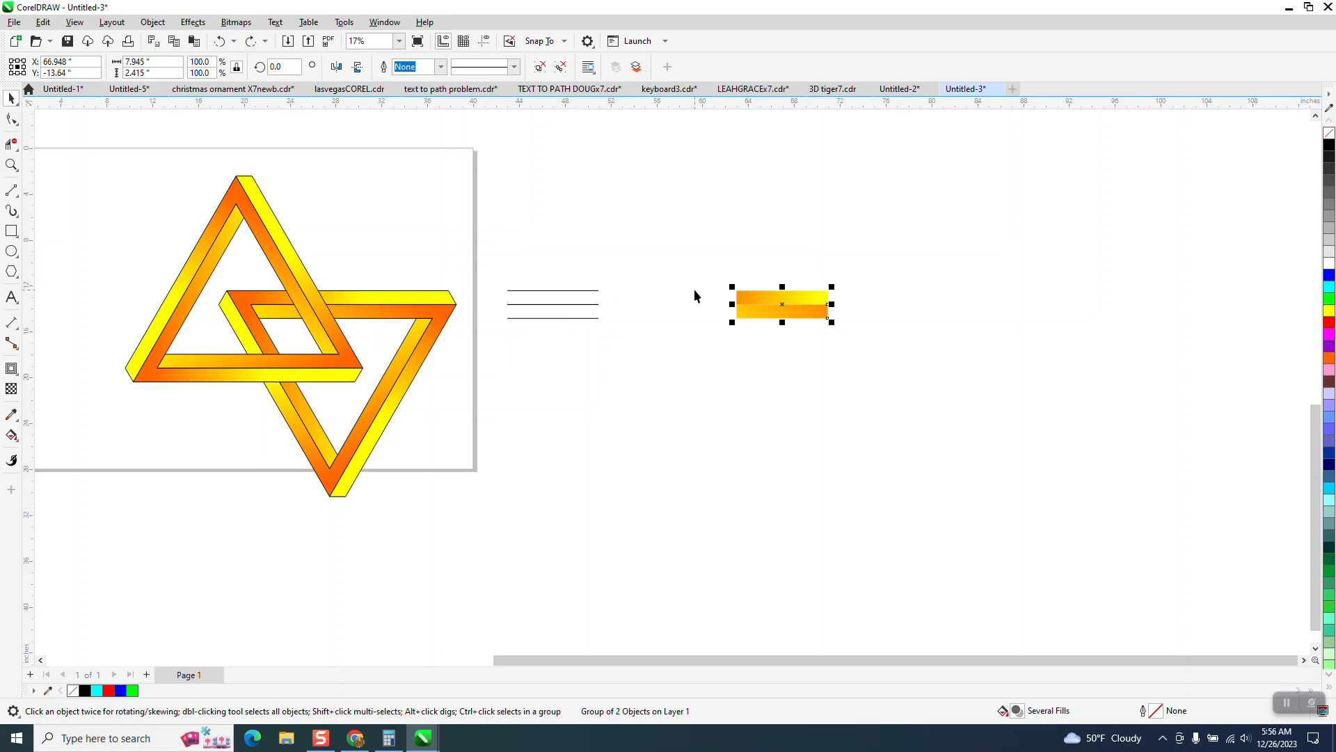
Bring the black horizontal lines beside the page in front of the gradient piece in the stacking order
drag(497, 264, 611, 333)
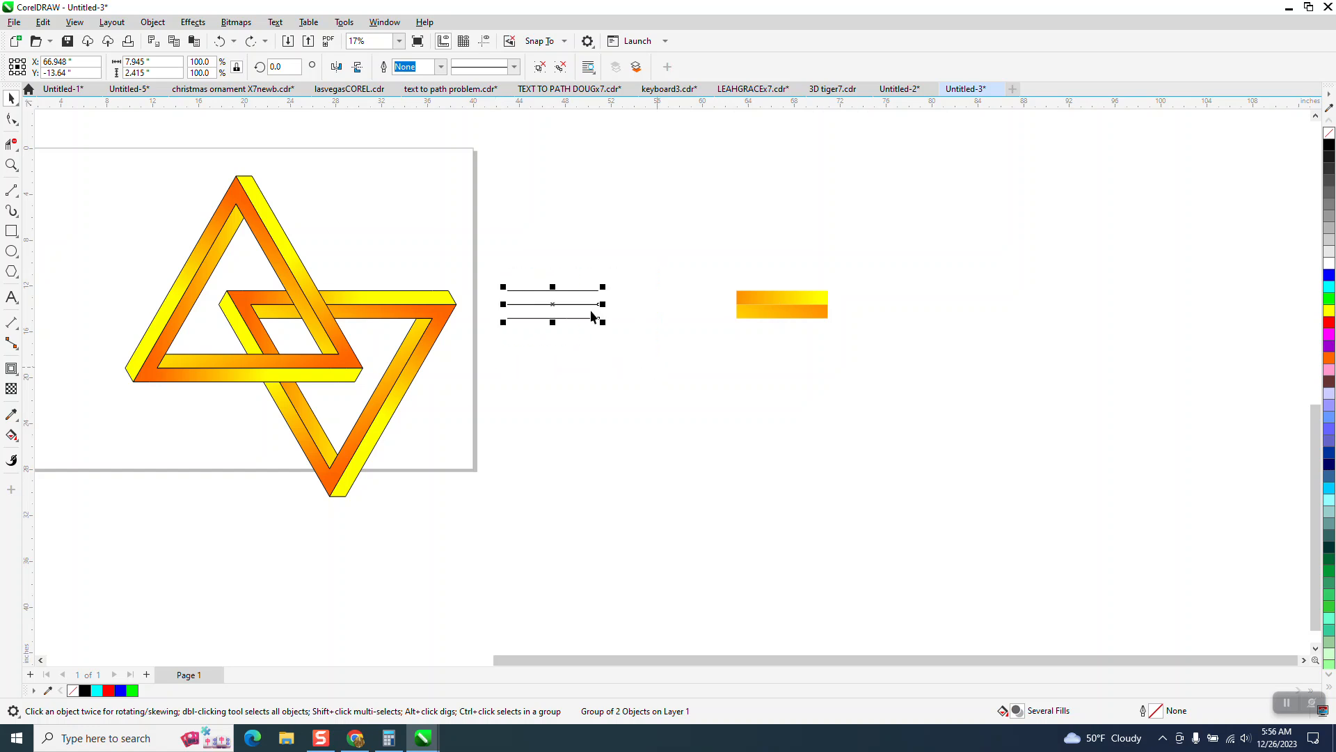
click(154, 22)
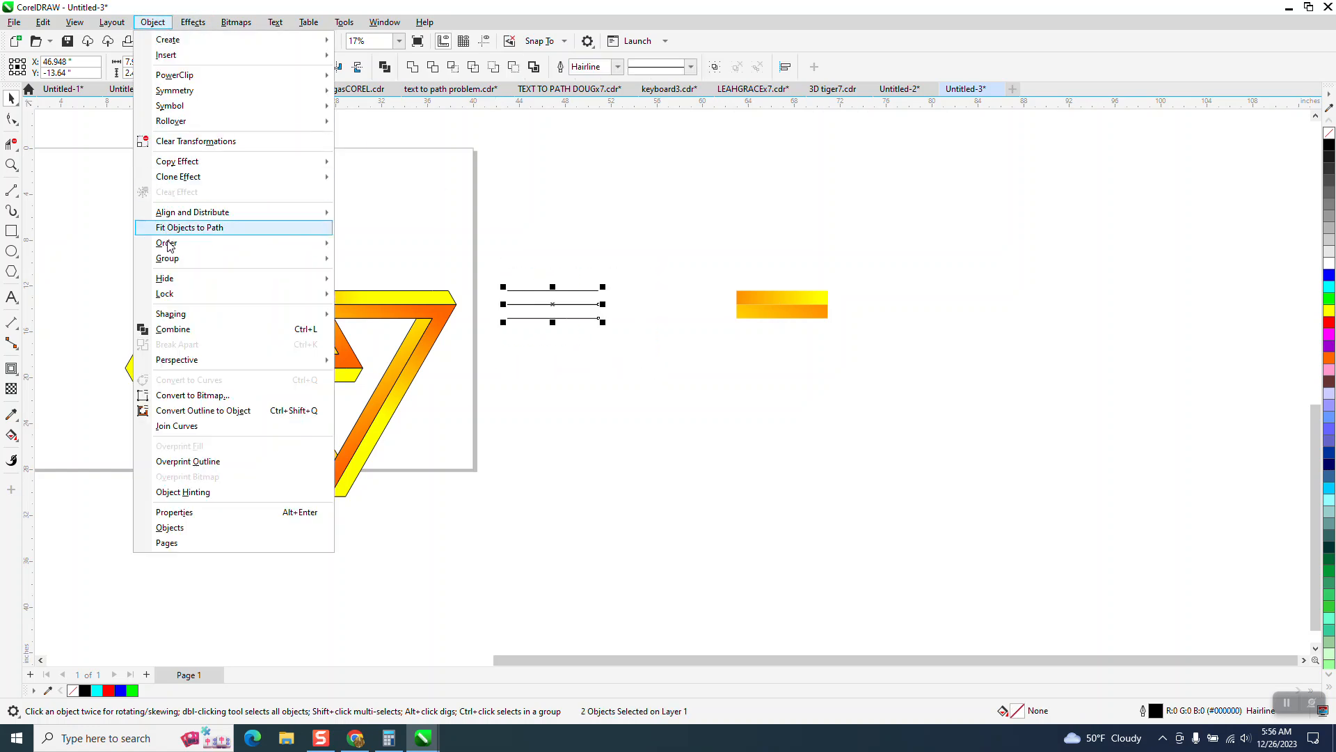
mouse_move(209, 243)
click(399, 263)
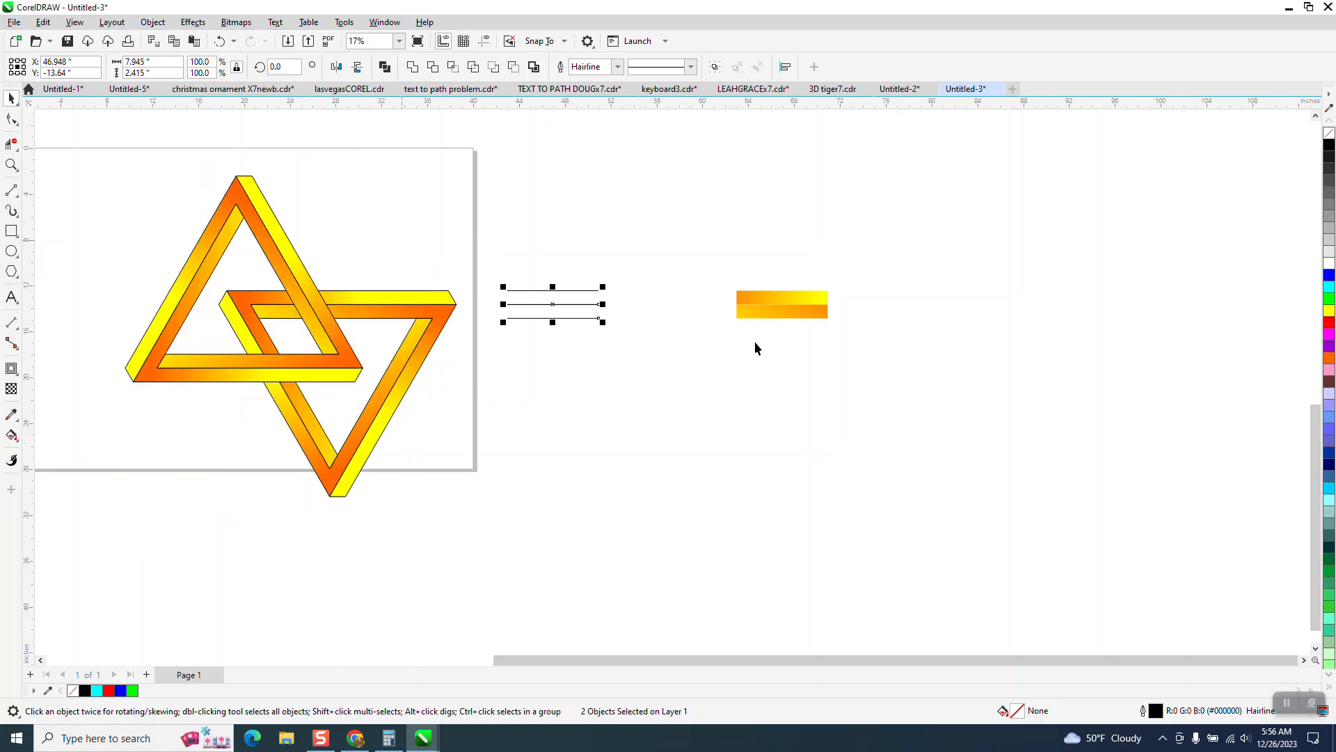
Move the gradient piece 20 inches left under the lines, and shift them together 20 inches left over the triangle crossing
key(ctrl+z)
drag(563, 346, 479, 345)
key(ctrl+z)
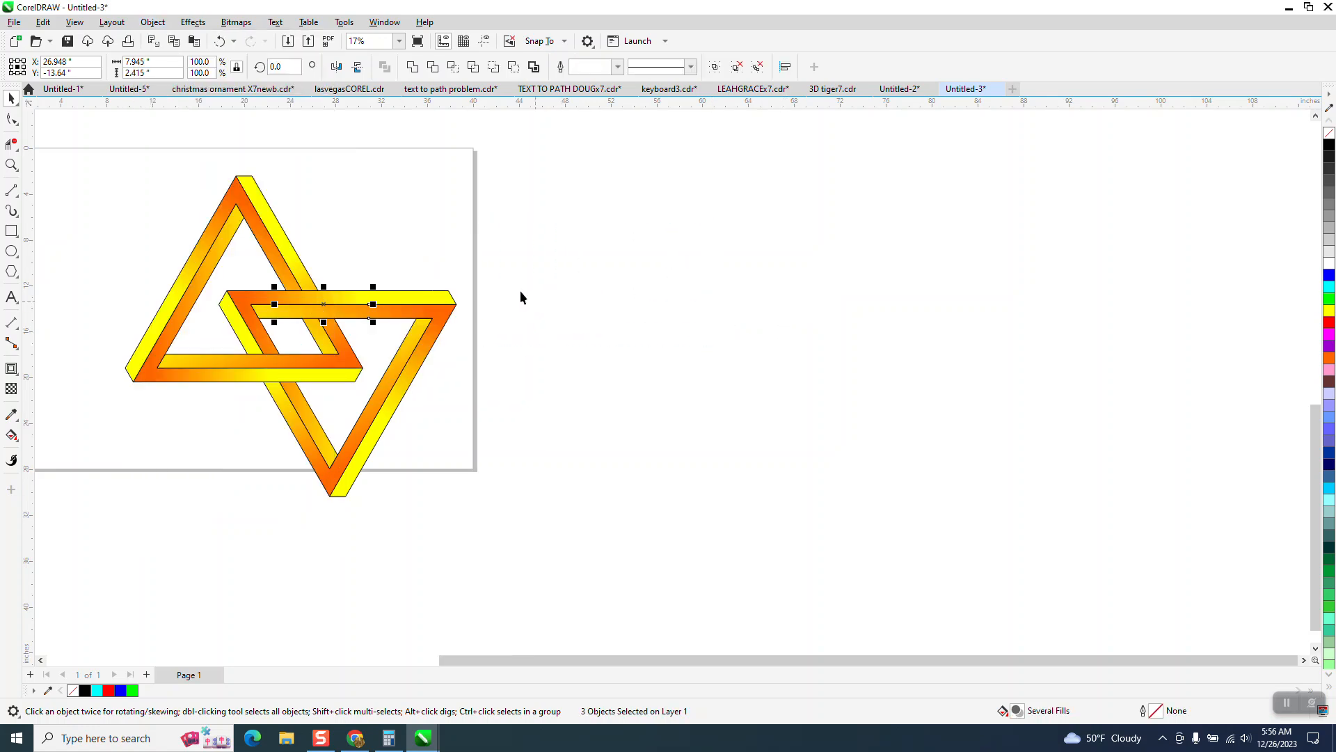
click(10, 165)
drag(98, 155, 663, 498)
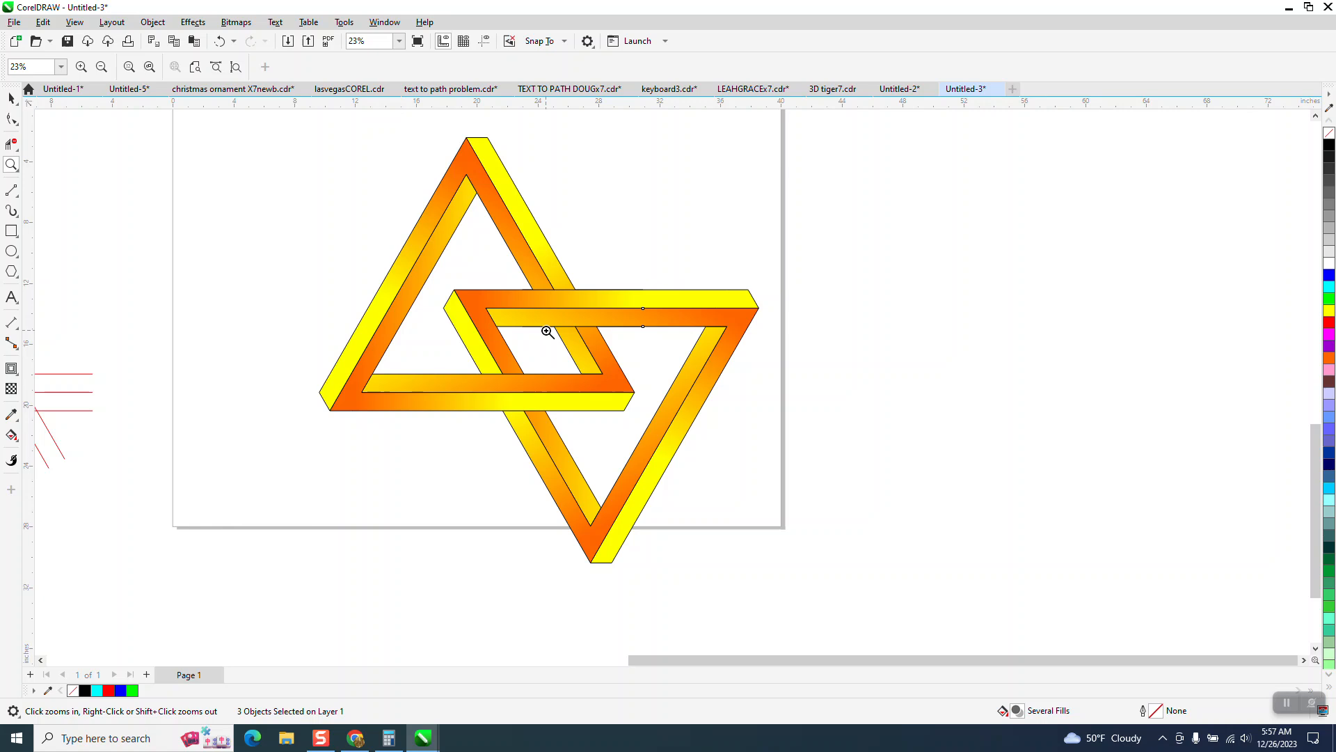
Draw a rectangle about 39.25 by 30.83 inches around both interlocked triangles
click(14, 232)
scroll(292, 244, down, 1)
drag(298, 143, 300, 146)
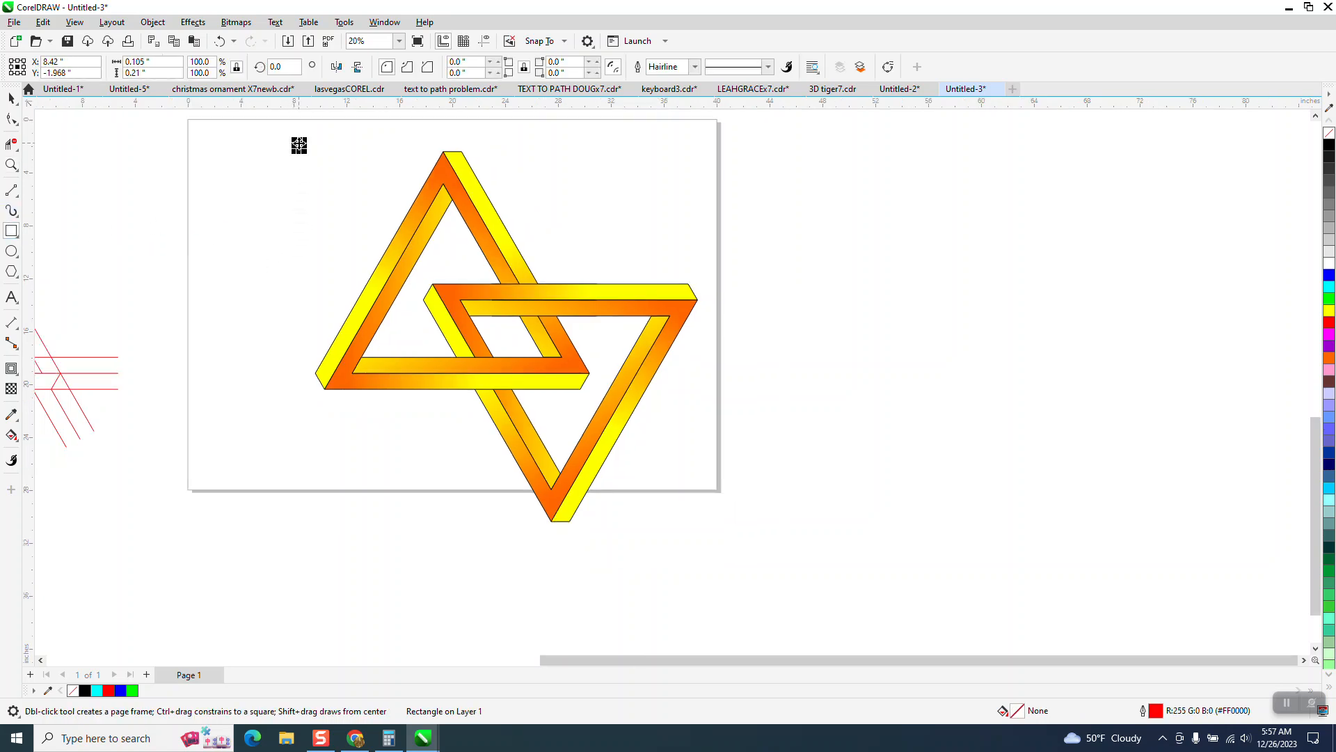
key(alt+Tab)
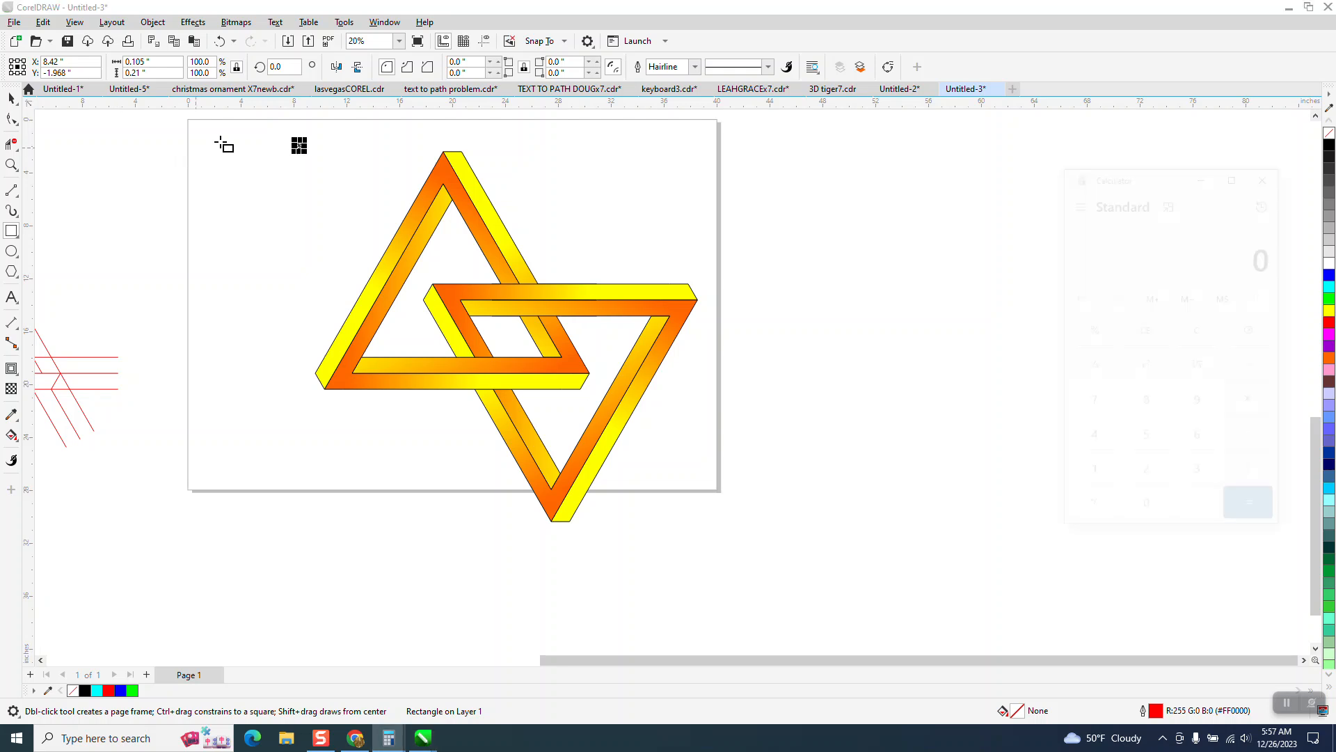
click(248, 143)
drag(237, 136, 756, 545)
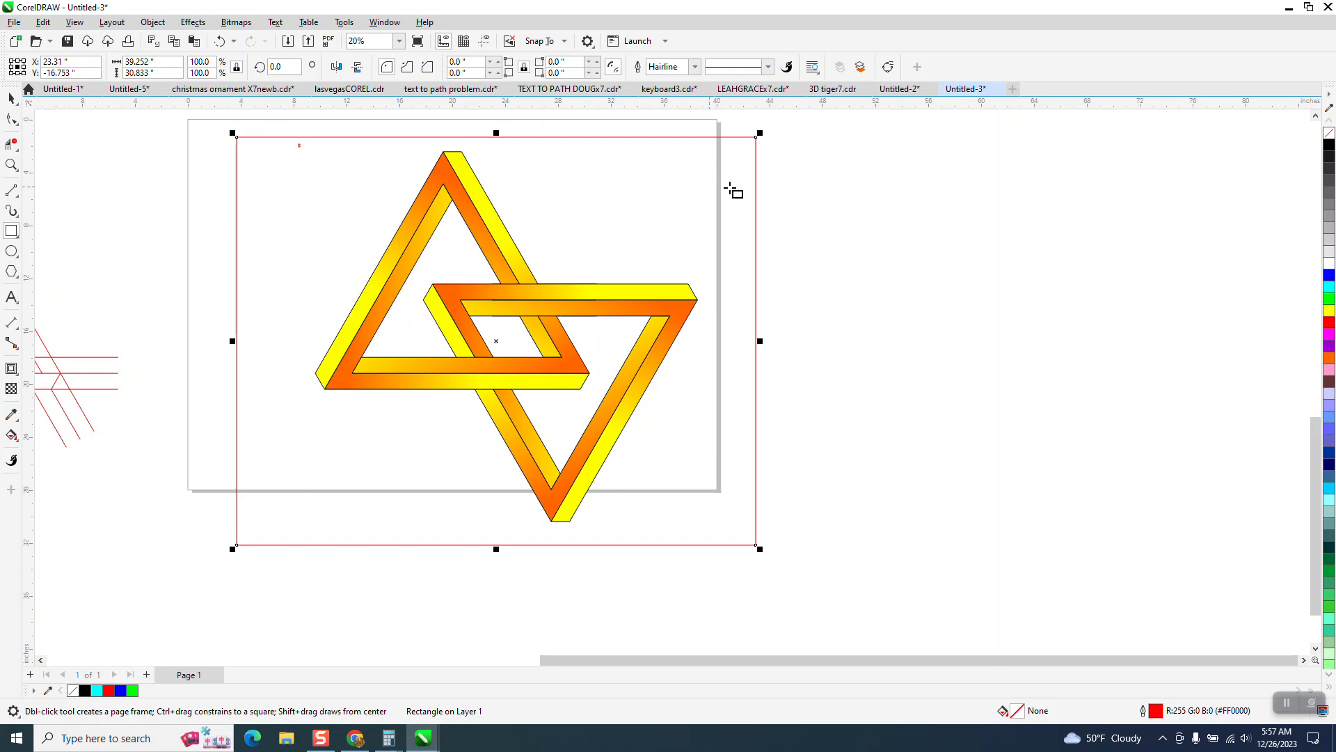
Fill the large rectangle with black and send it to the back of the page, behind the triangles
click(1330, 147)
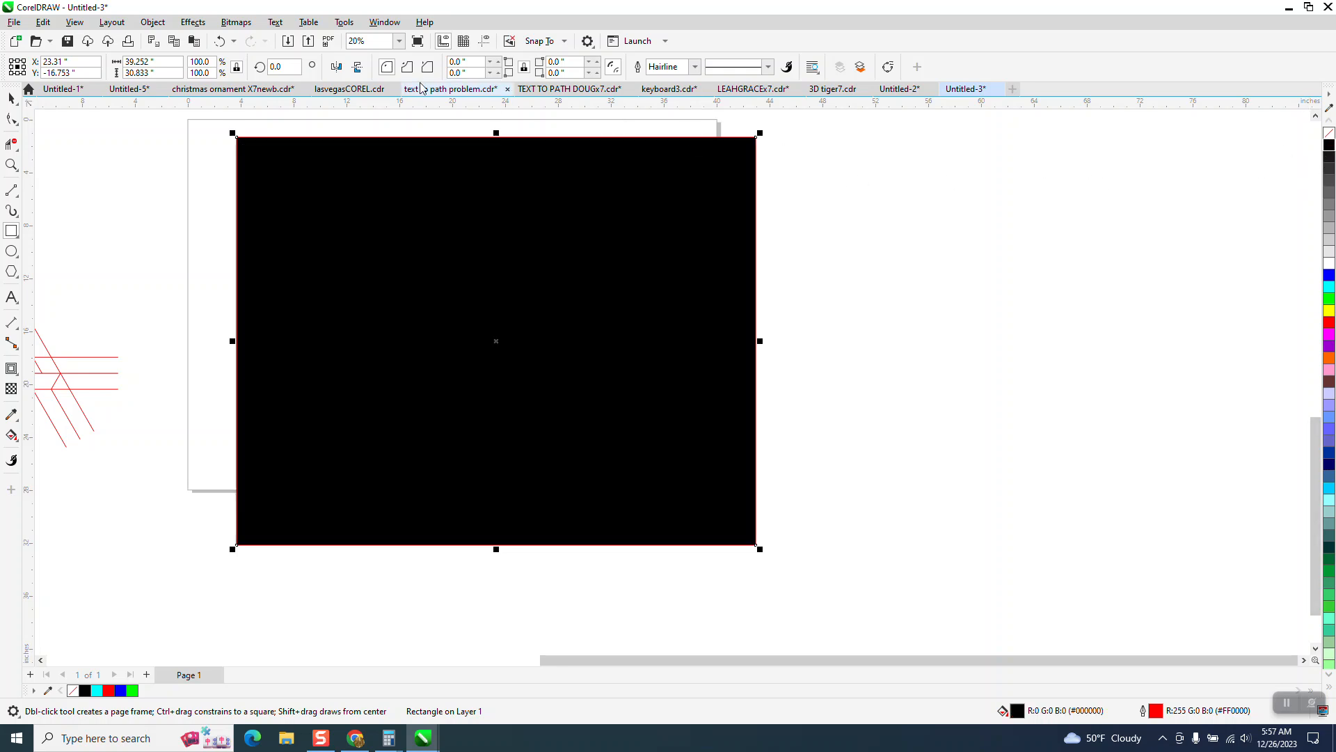
click(152, 22)
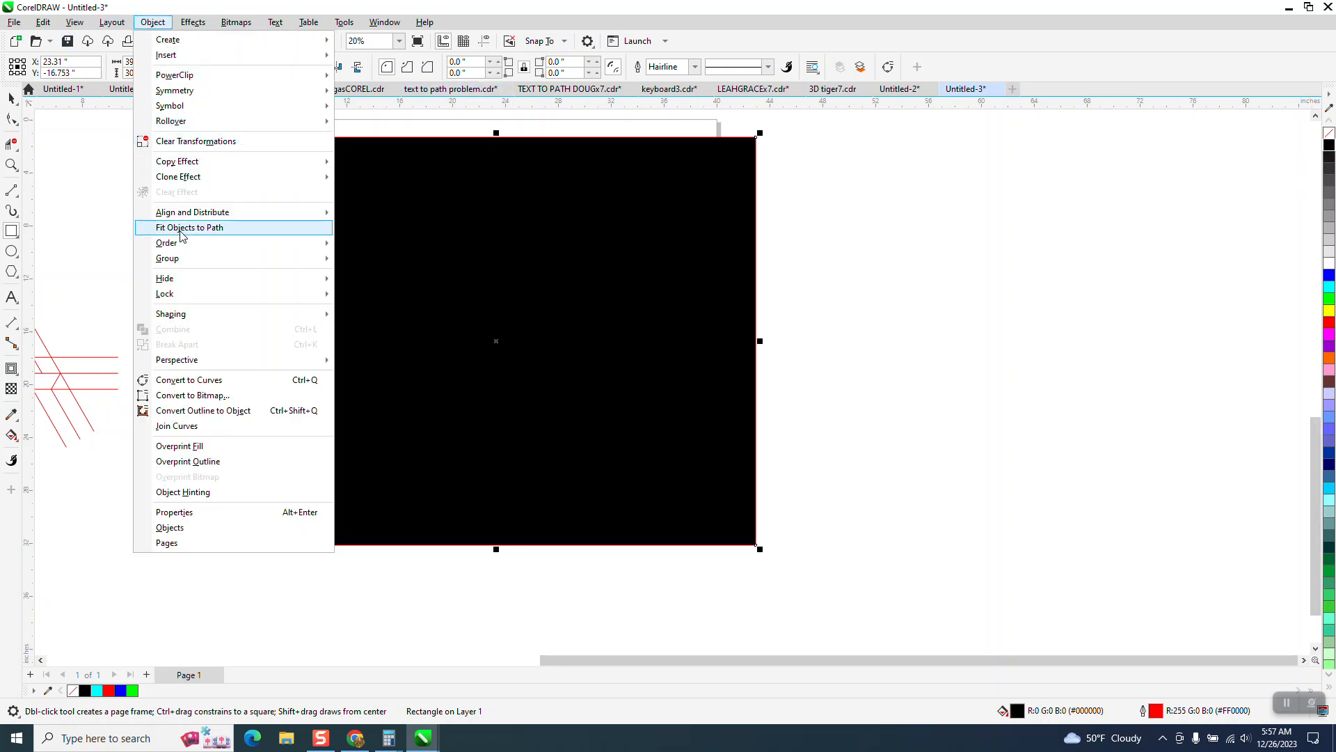
mouse_move(179, 243)
click(348, 260)
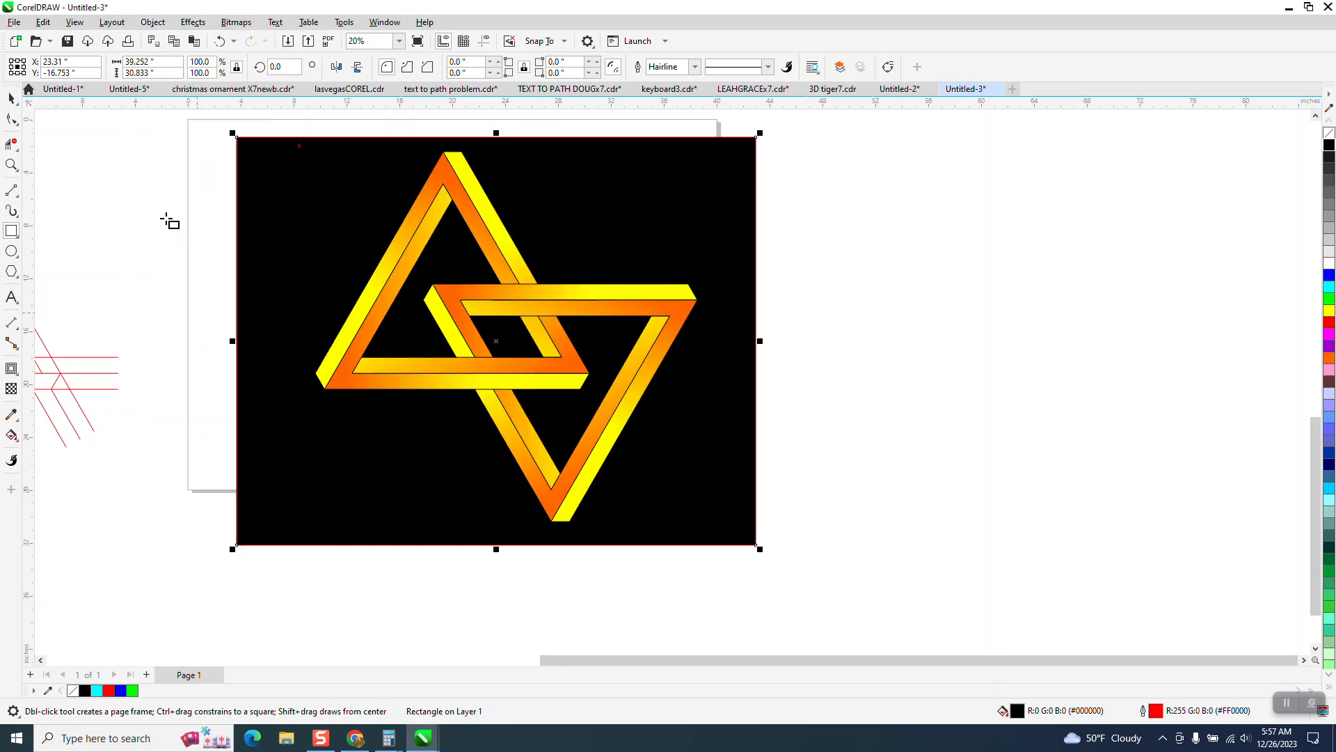
click(11, 99)
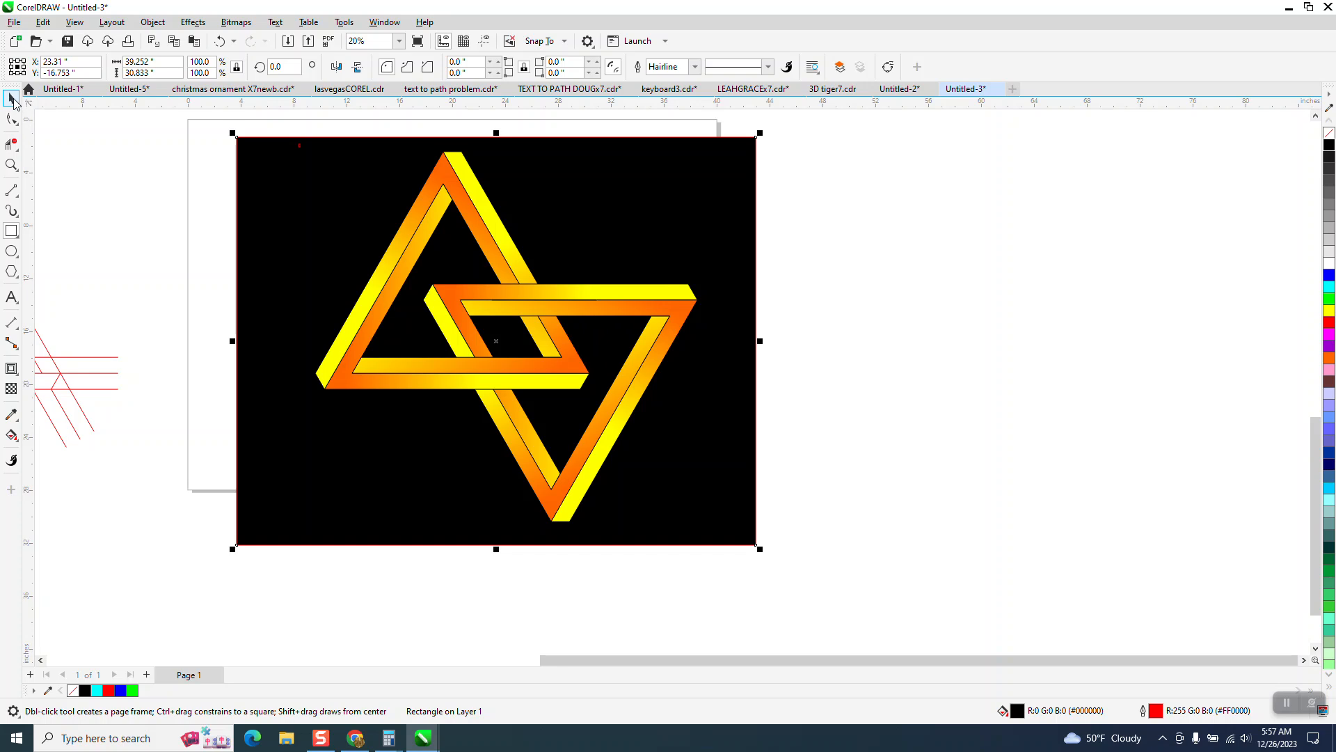